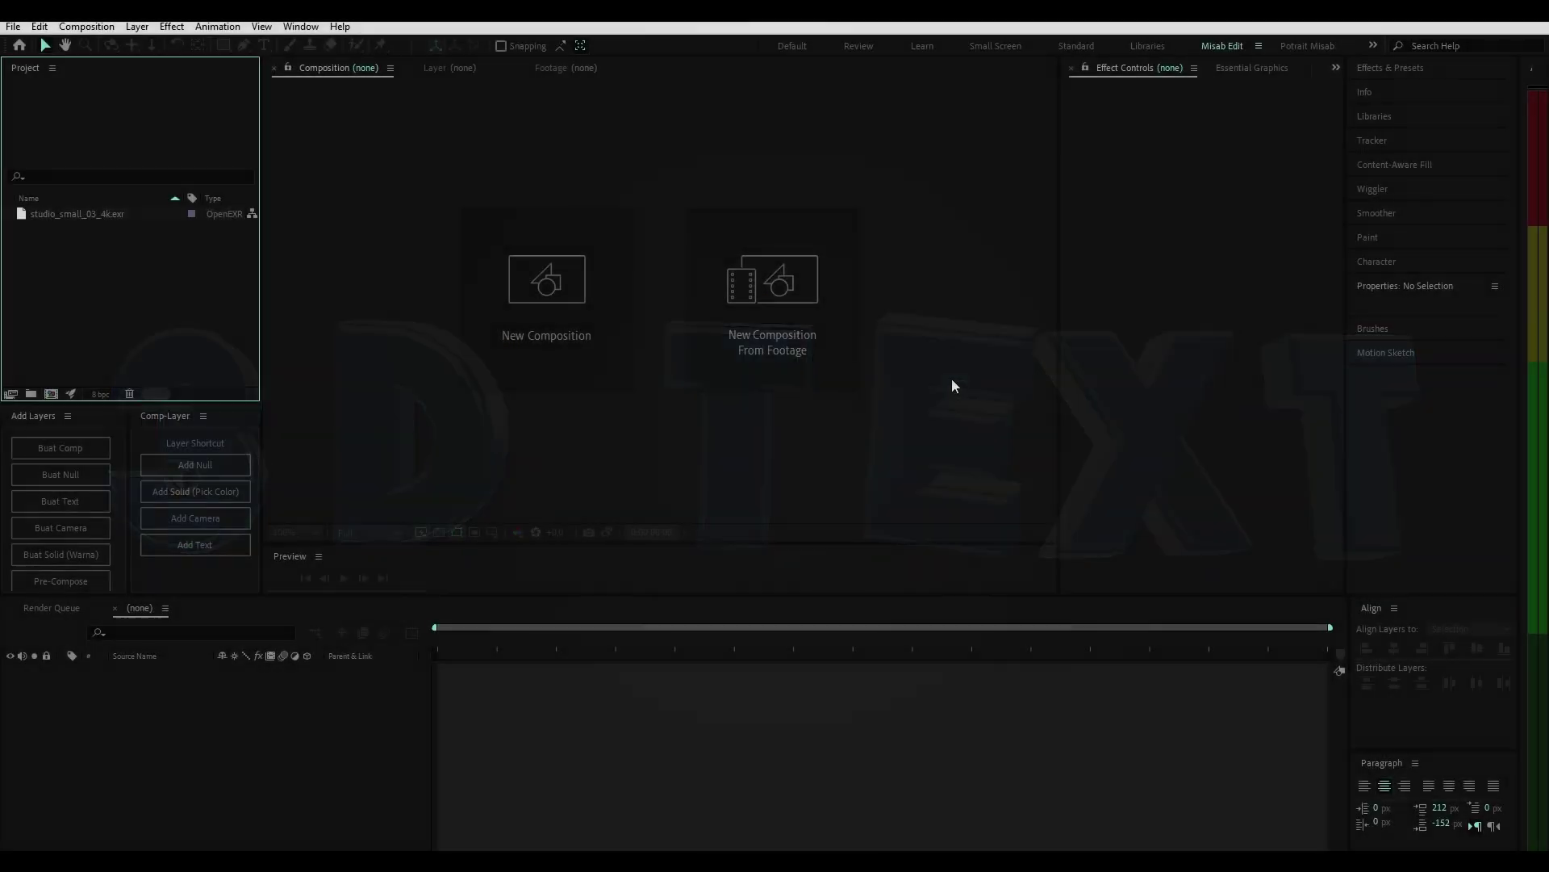
Step: Create a 1920×1080 composition and add a text layer reading MISAB
left_click(576, 335)
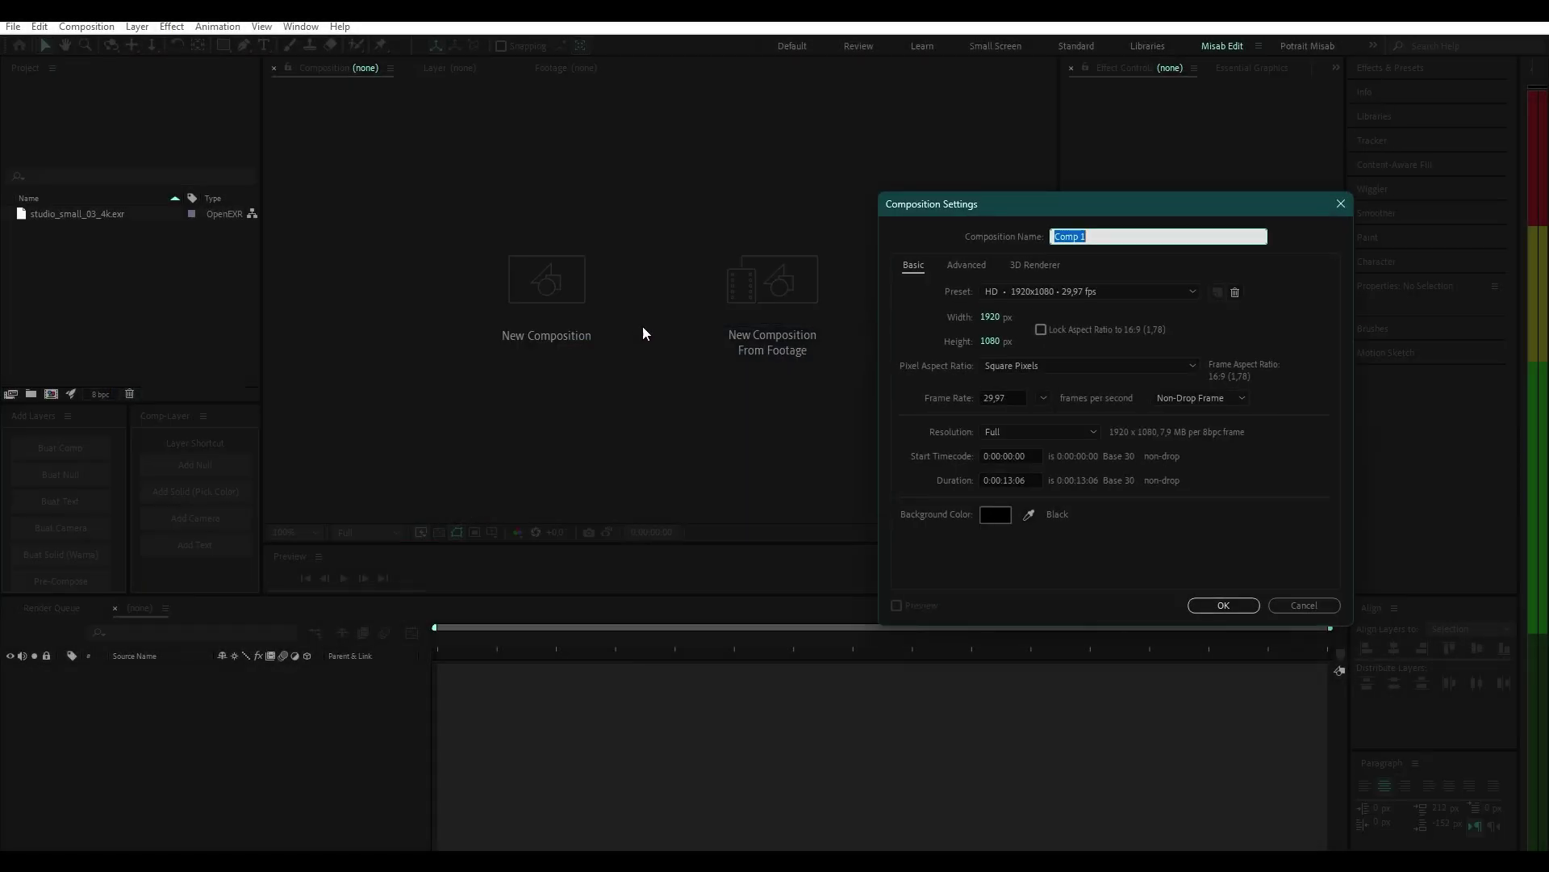
left_click(1223, 605)
right_click(329, 710)
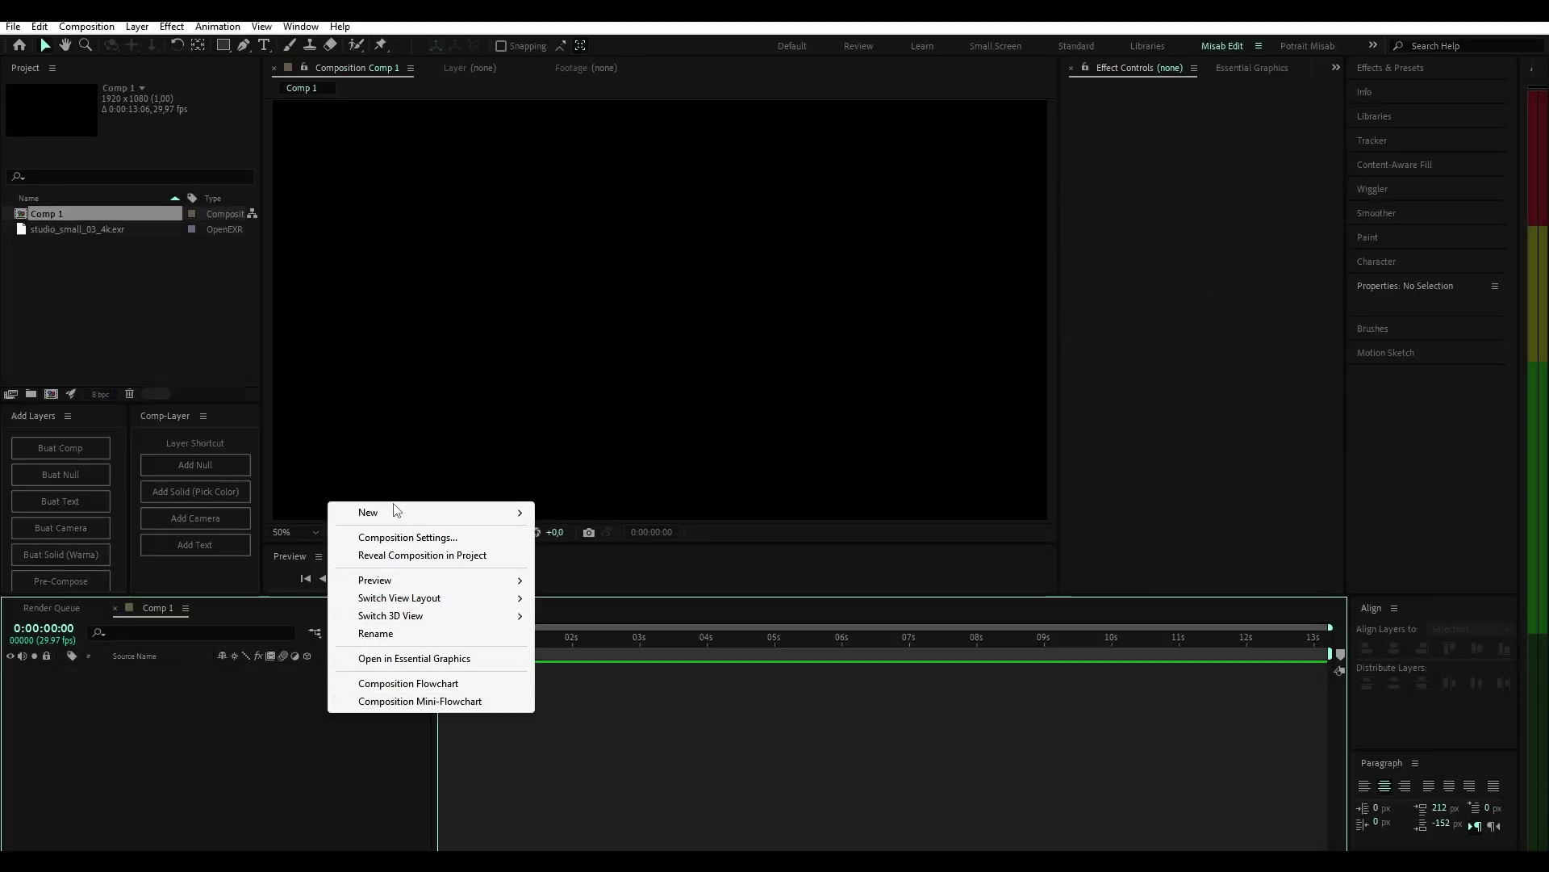
mouse_move(397, 510)
left_click(618, 538)
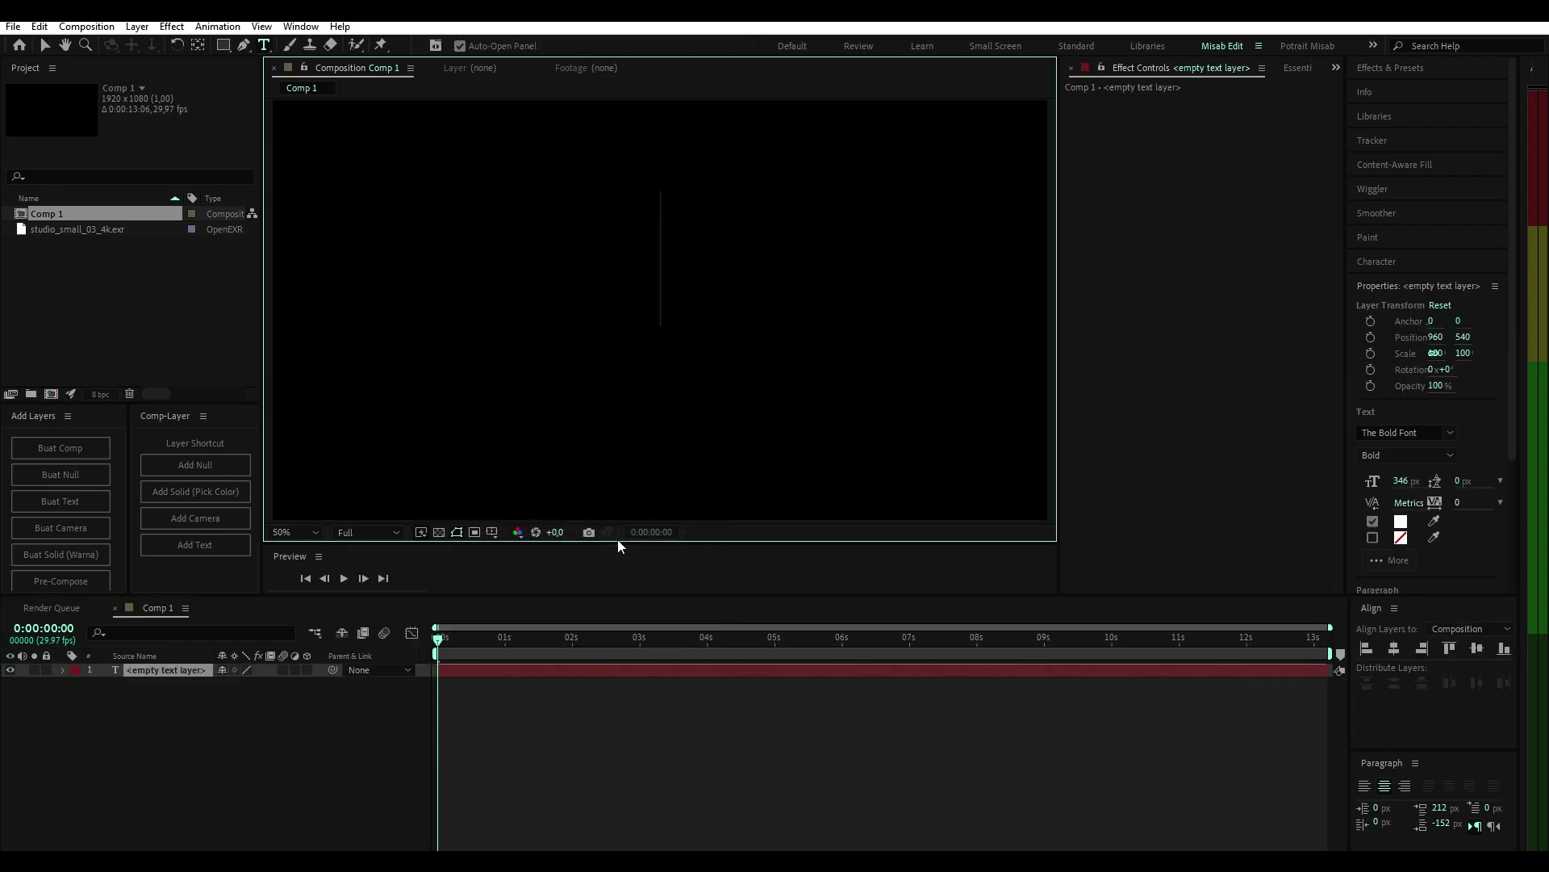
type("MISAB")
left_click(612, 686)
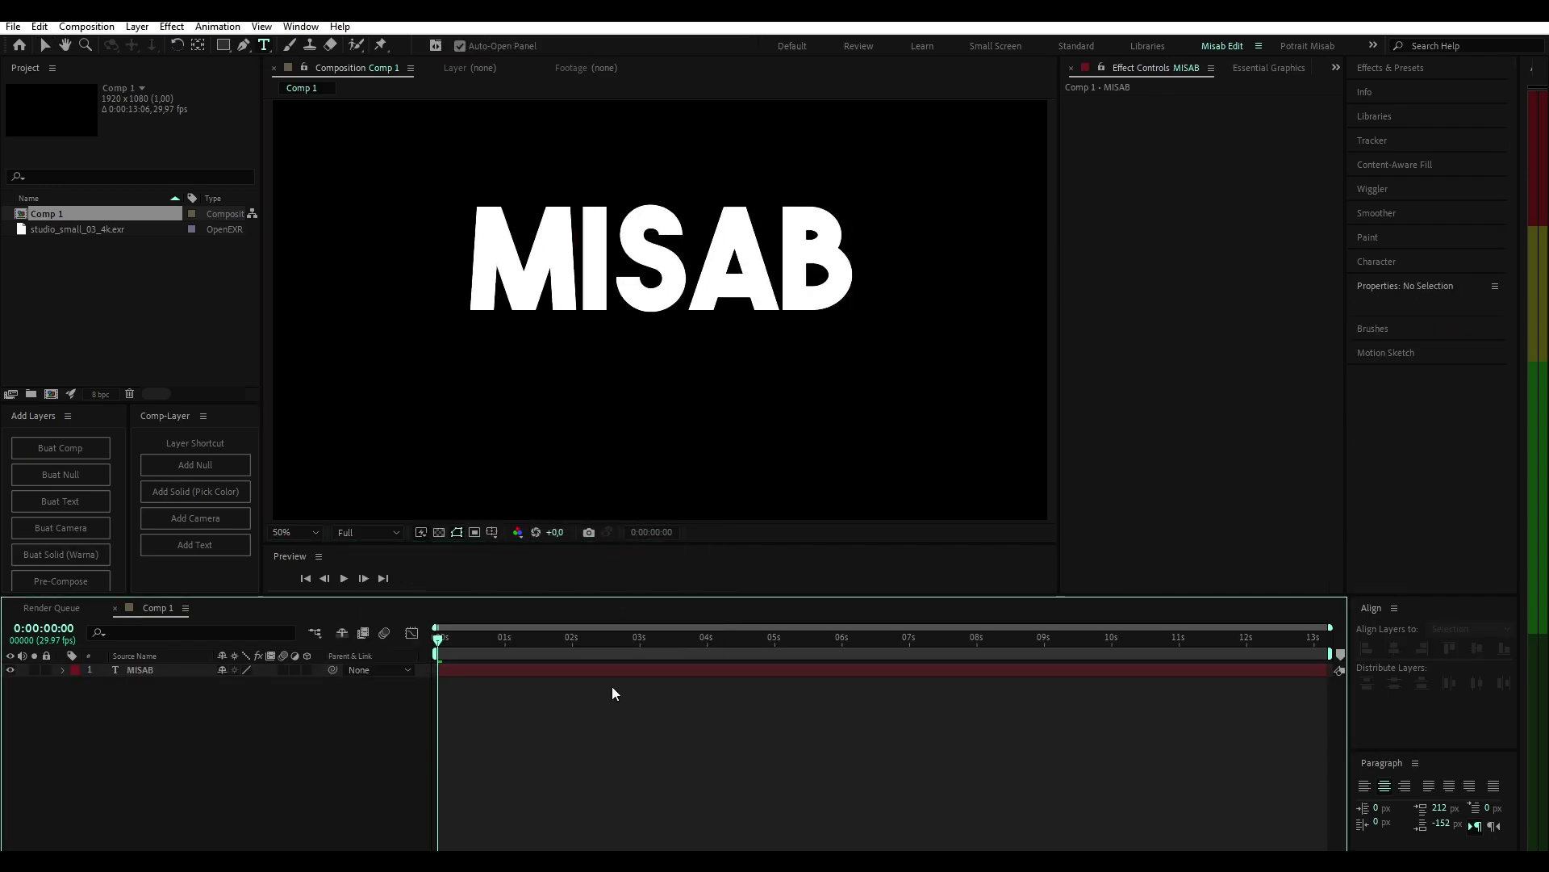
Step: Centre the MISAB layer horizontally and vertically in the frame
left_click(616, 670)
left_click(1394, 648)
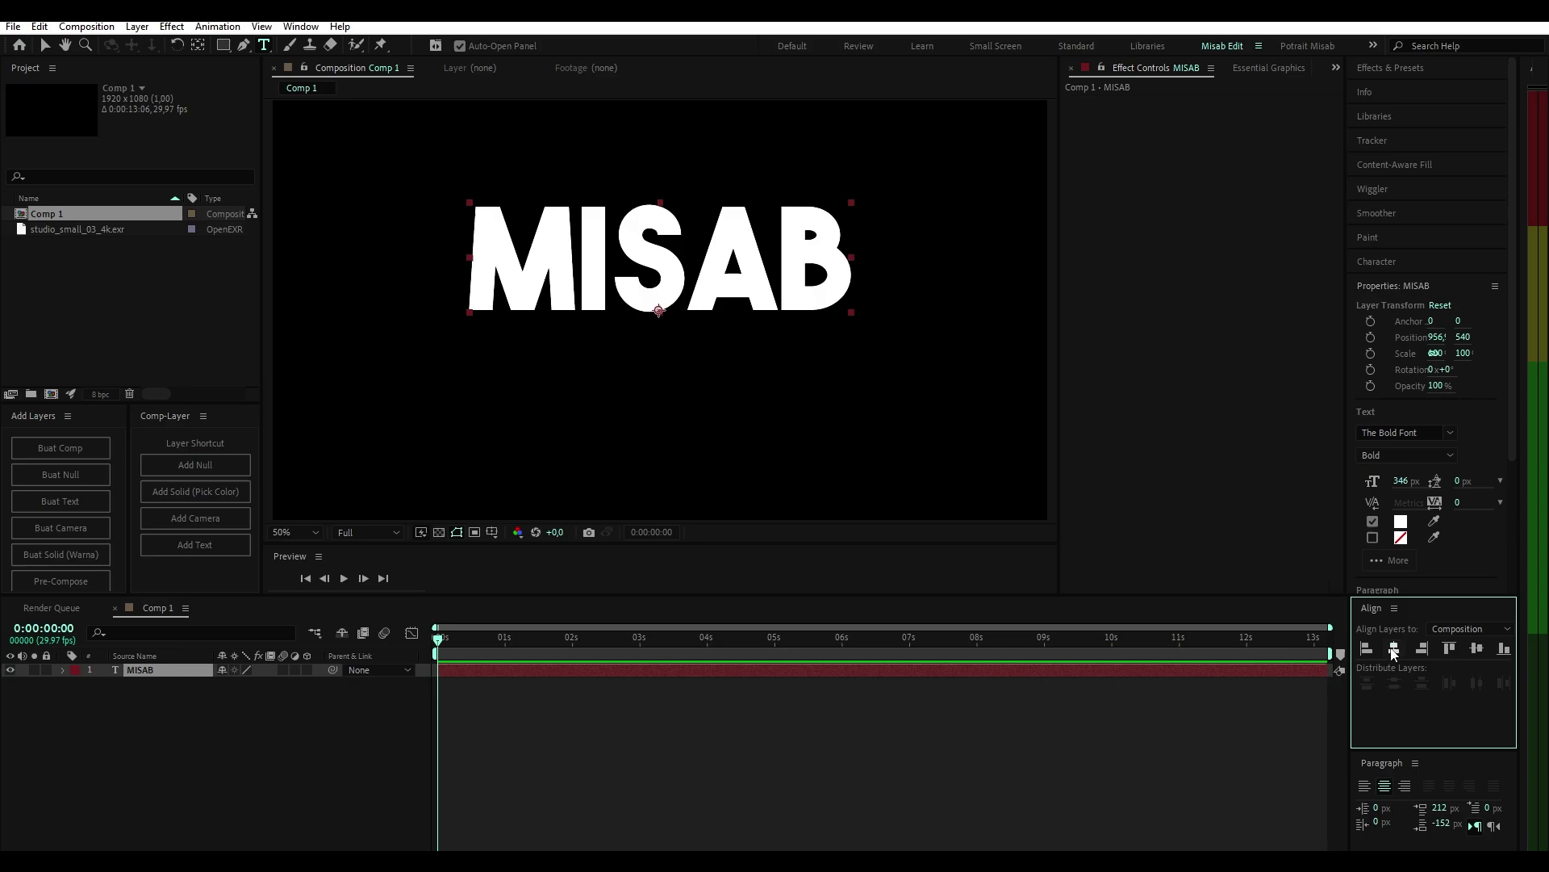
left_click(1478, 648)
key("comma")
key("comma")
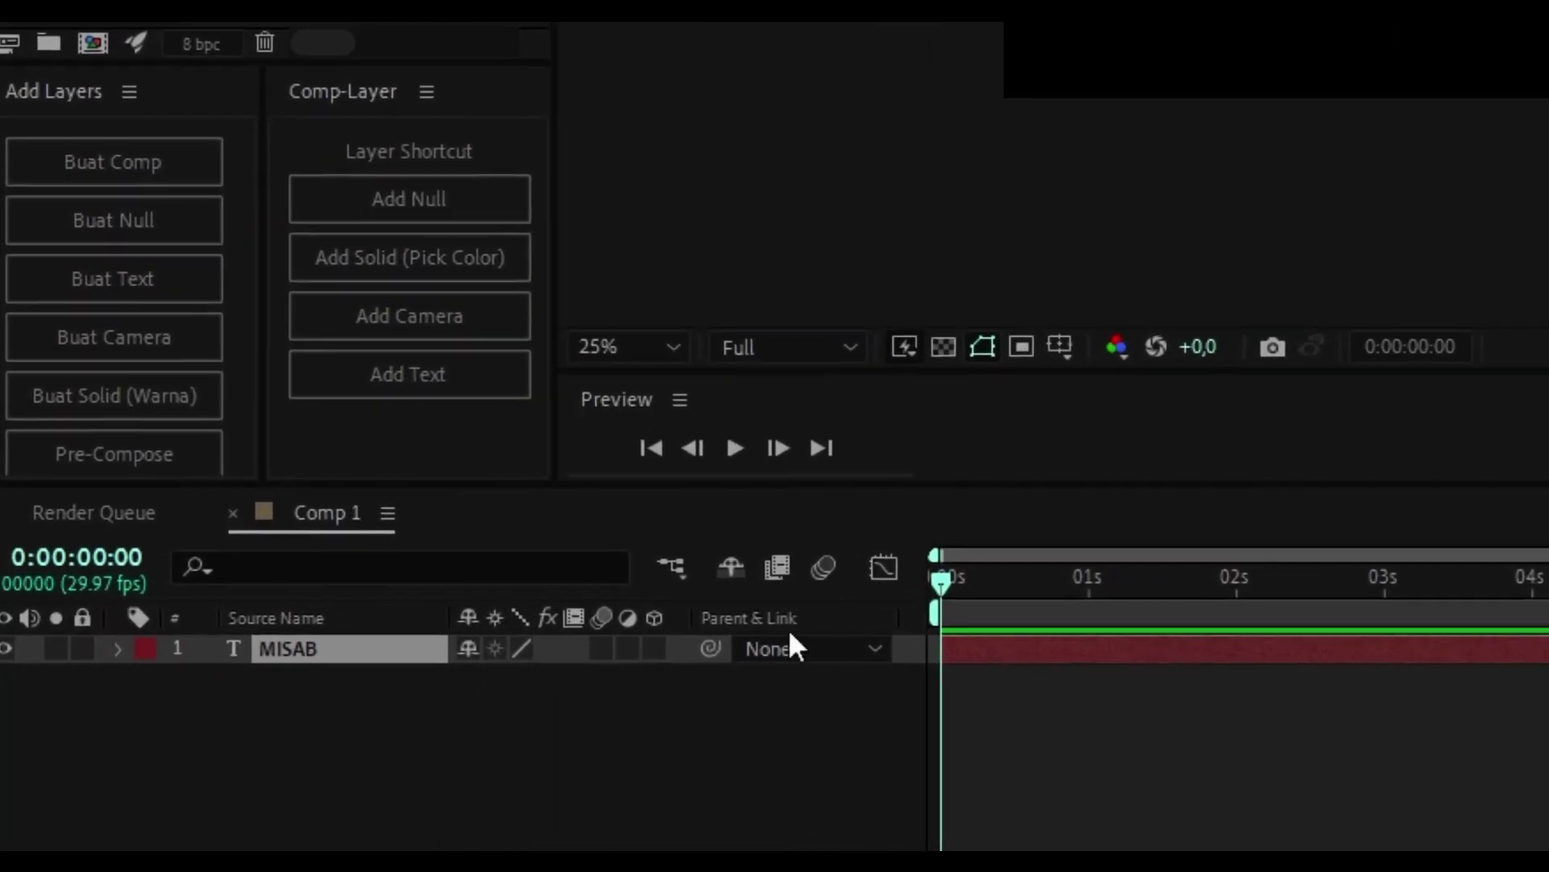
Step: Enable per-character 3D on MISAB and add a Rotation animator
left_click(118, 648)
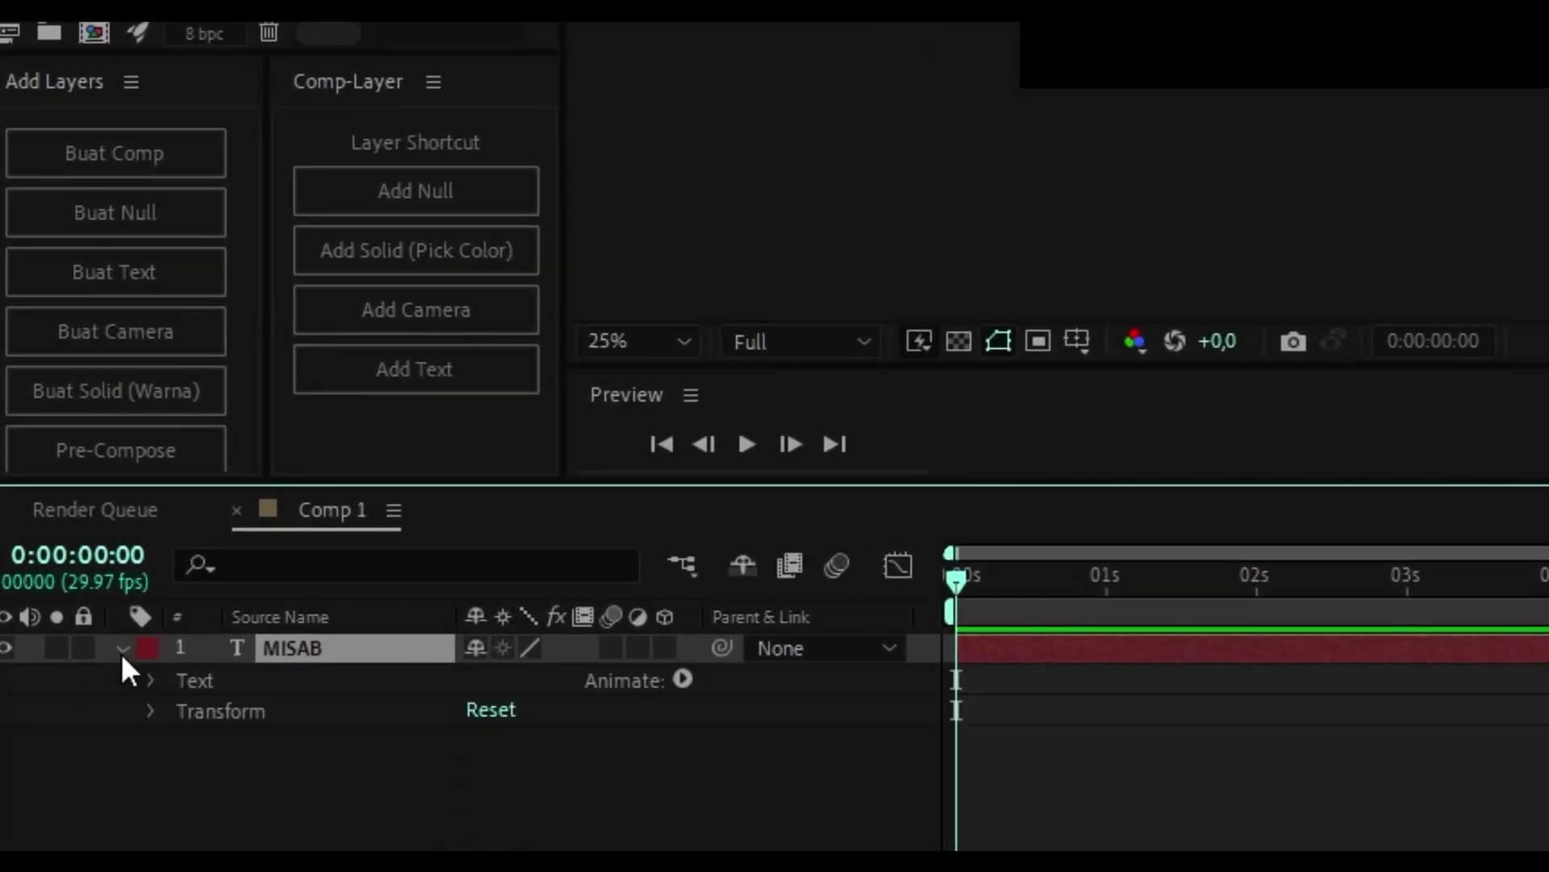
left_click(681, 675)
left_click(727, 29)
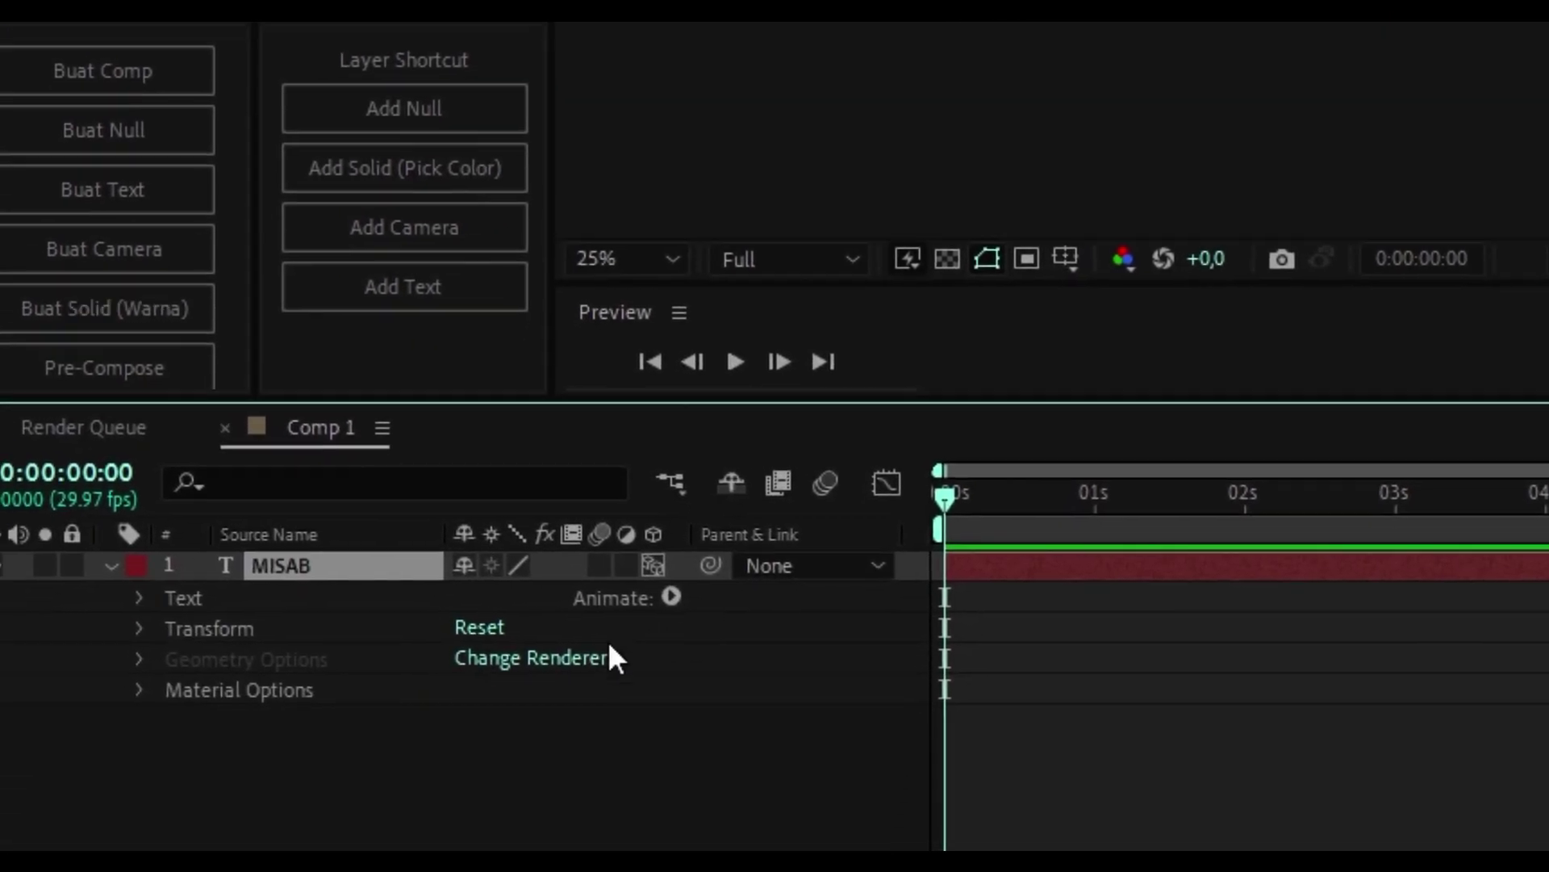
left_click(689, 514)
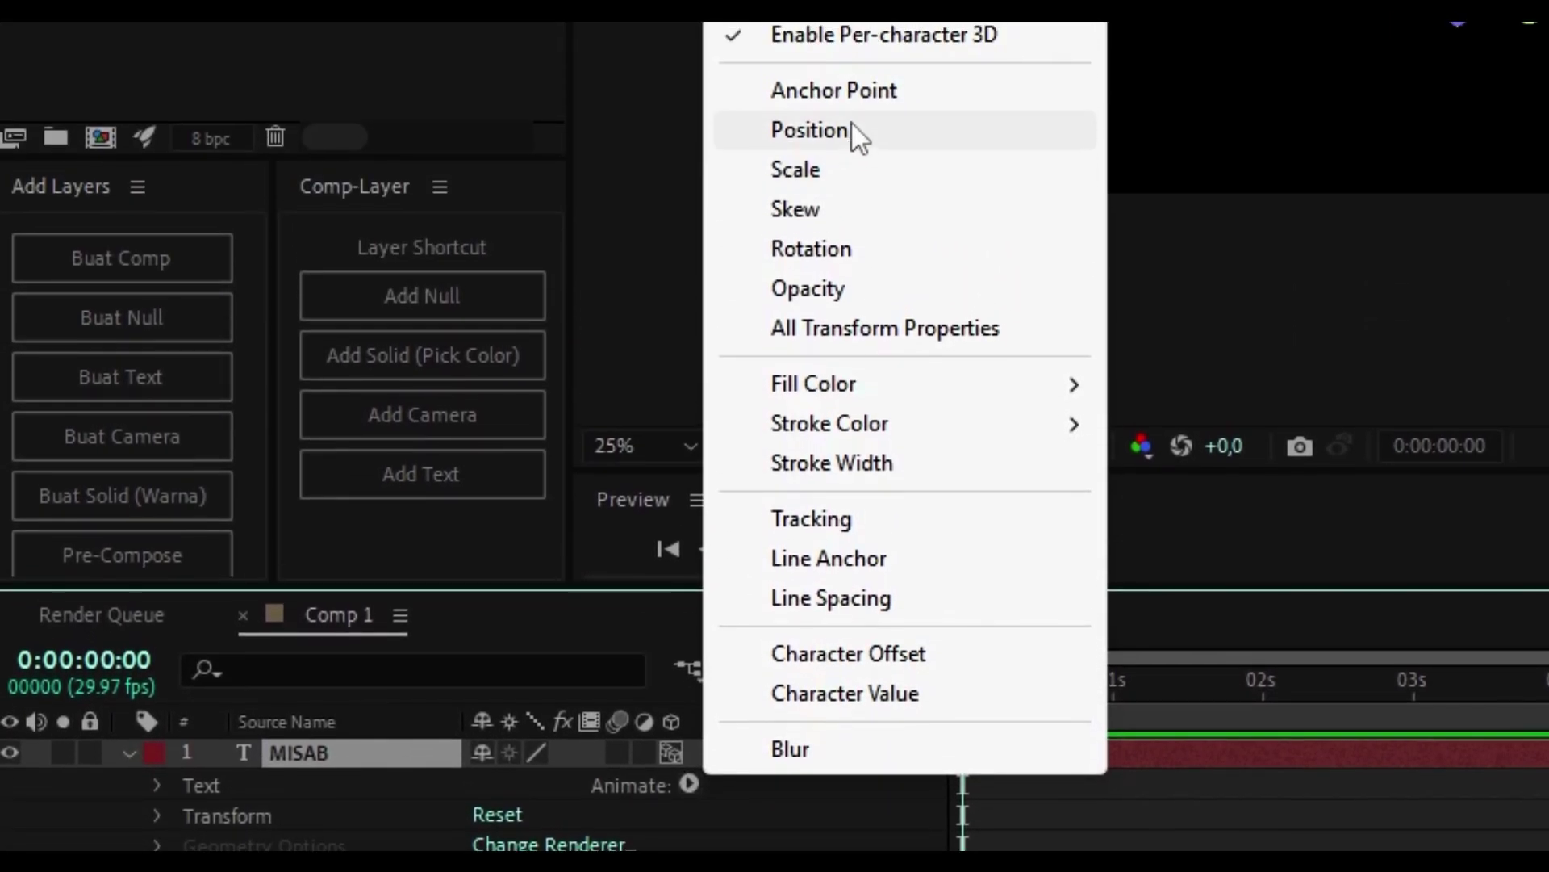
left_click(853, 248)
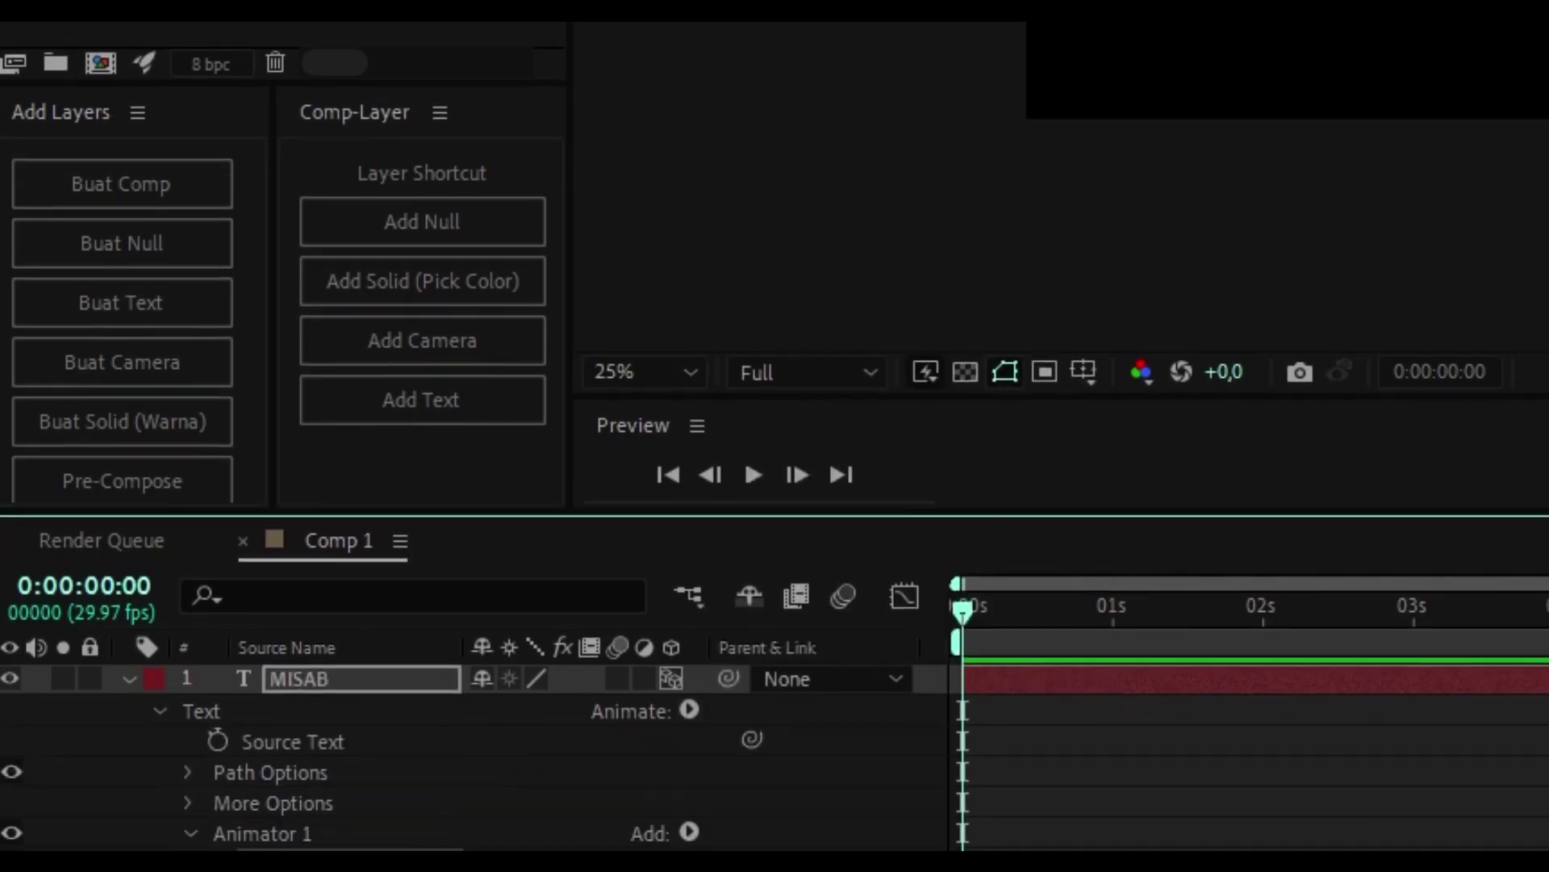
Step: Add a Wiggly Selector to Animator 1 with Wiggles/Second set to 0,5
left_click(689, 720)
mouse_move(807, 656)
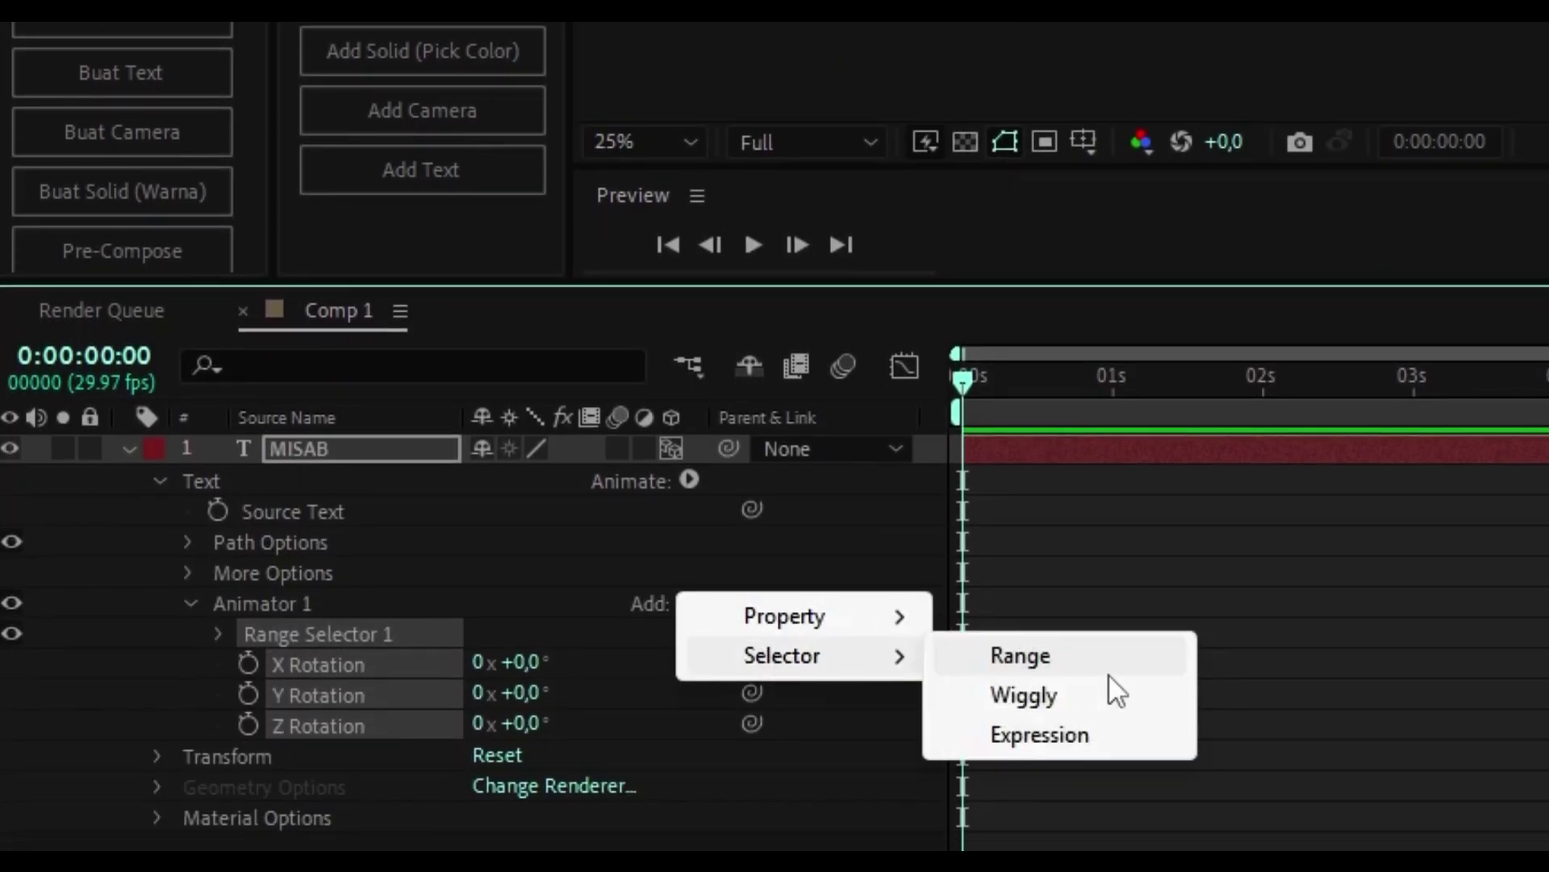
left_click(1114, 694)
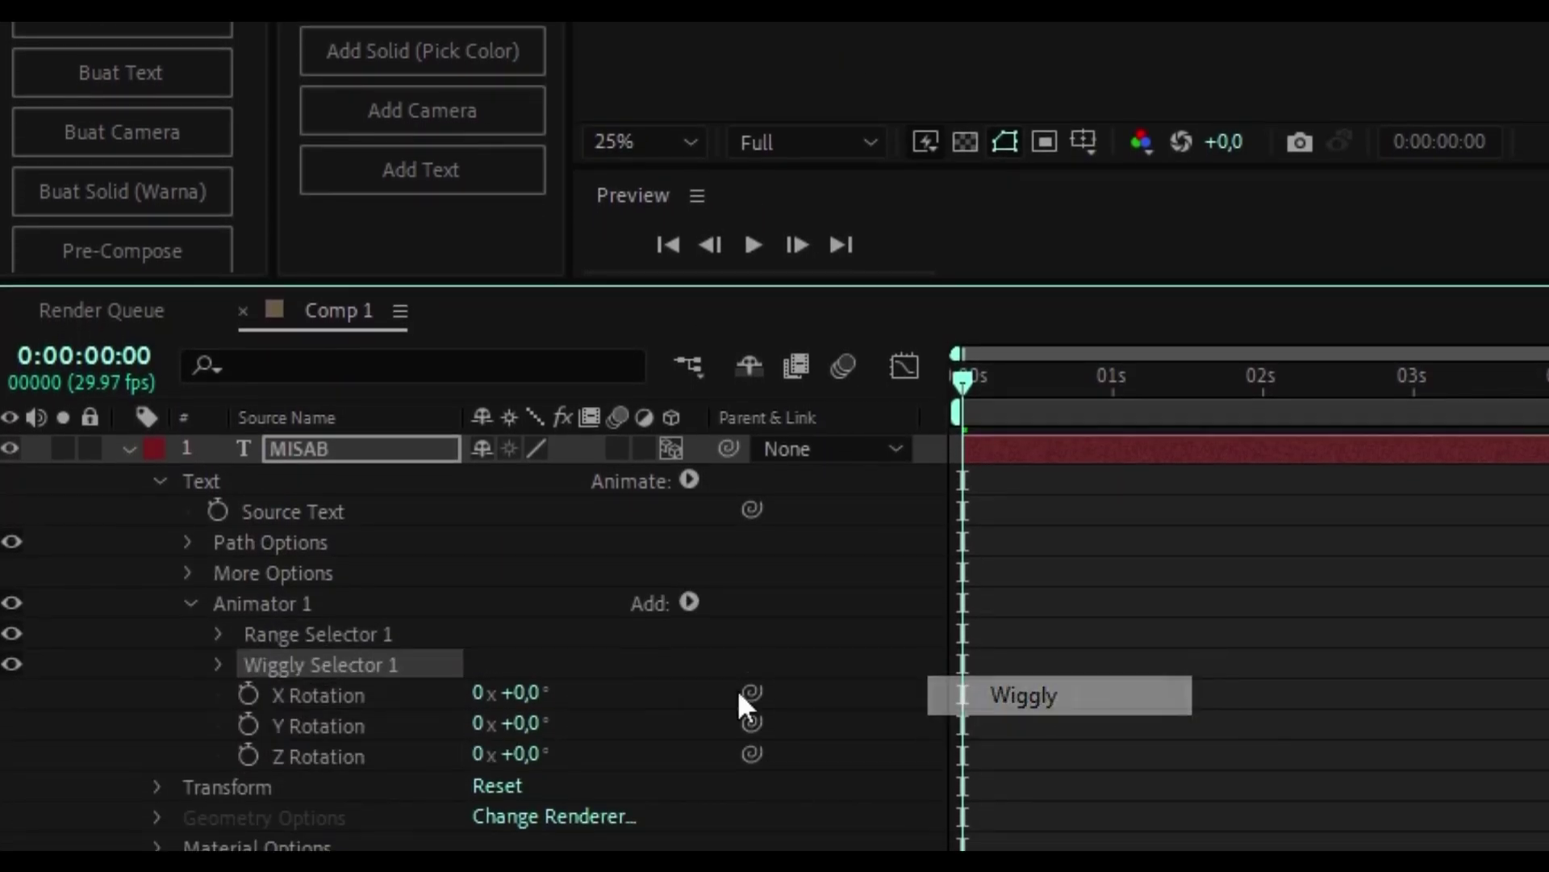
left_click(218, 664)
scroll(484, 662, "down", 2)
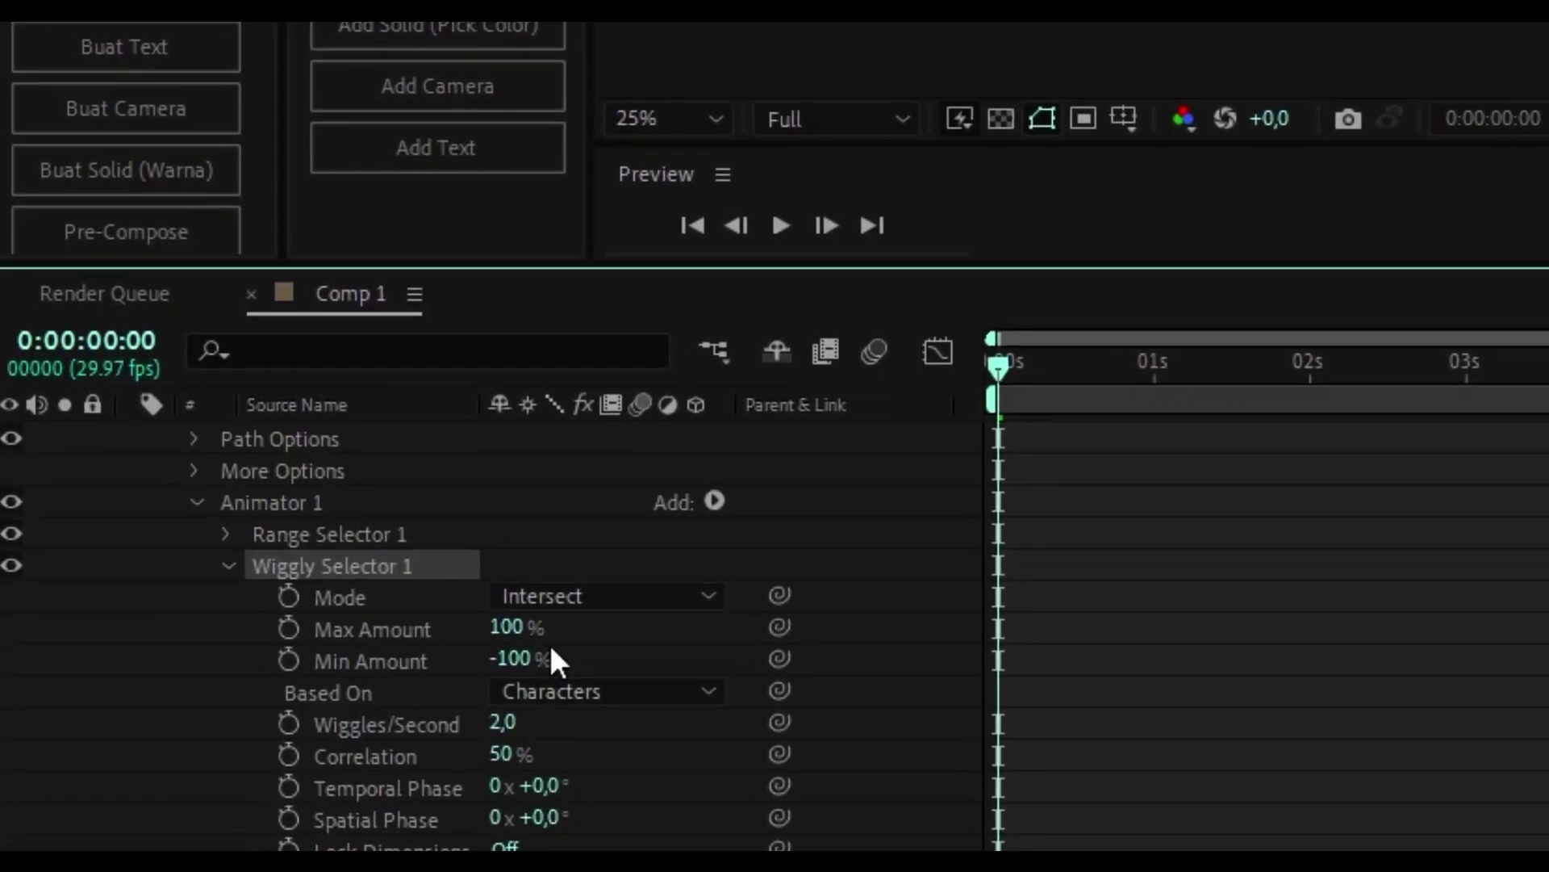
scroll(557, 660, "down", 2)
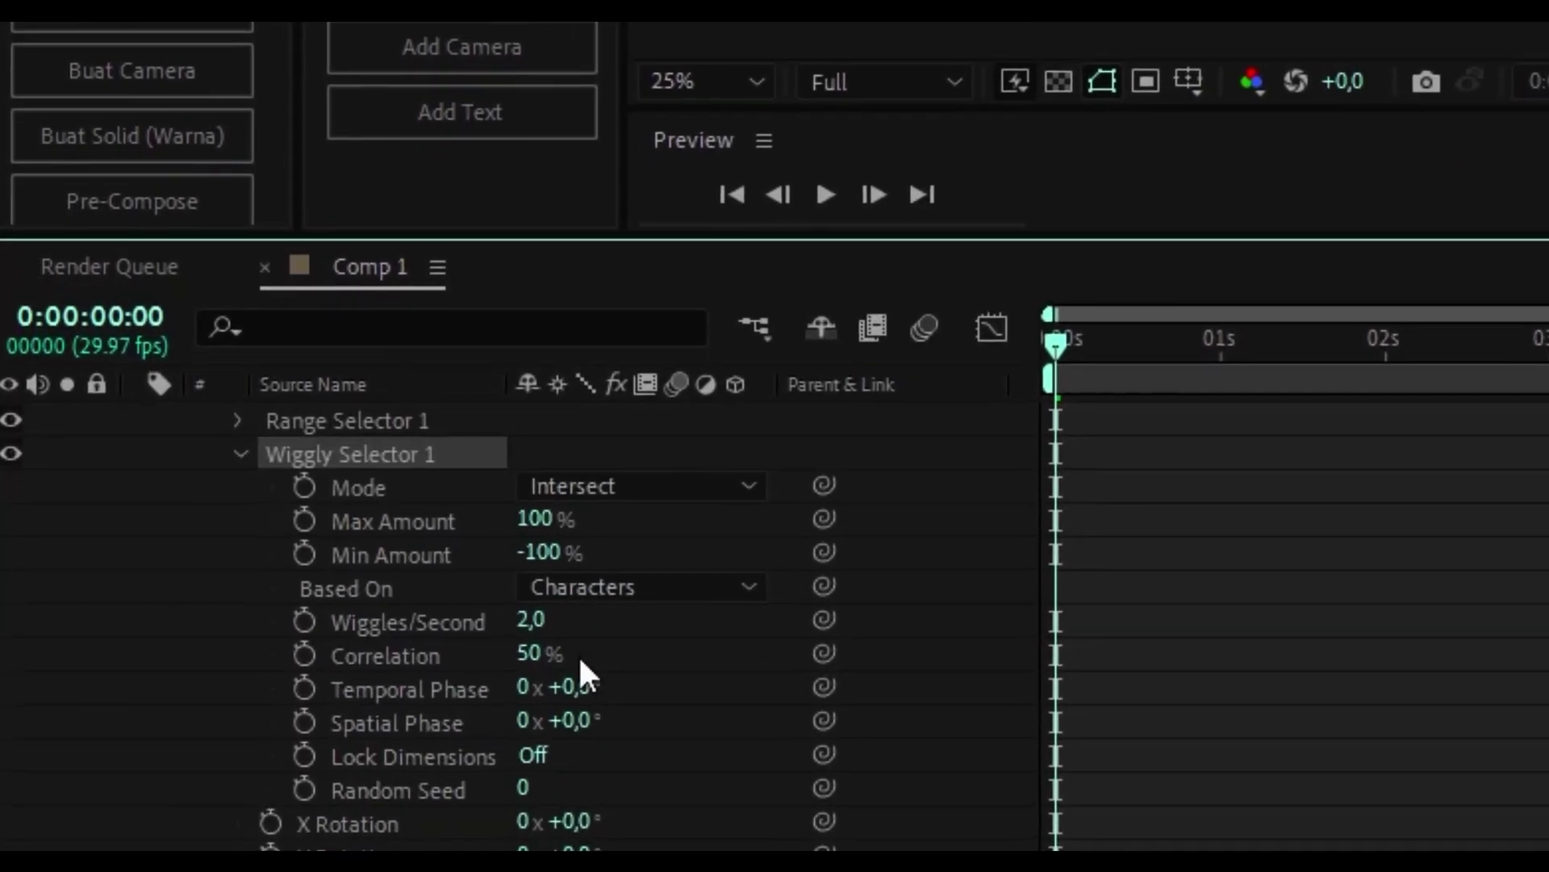
left_click(502, 722)
type("0,5")
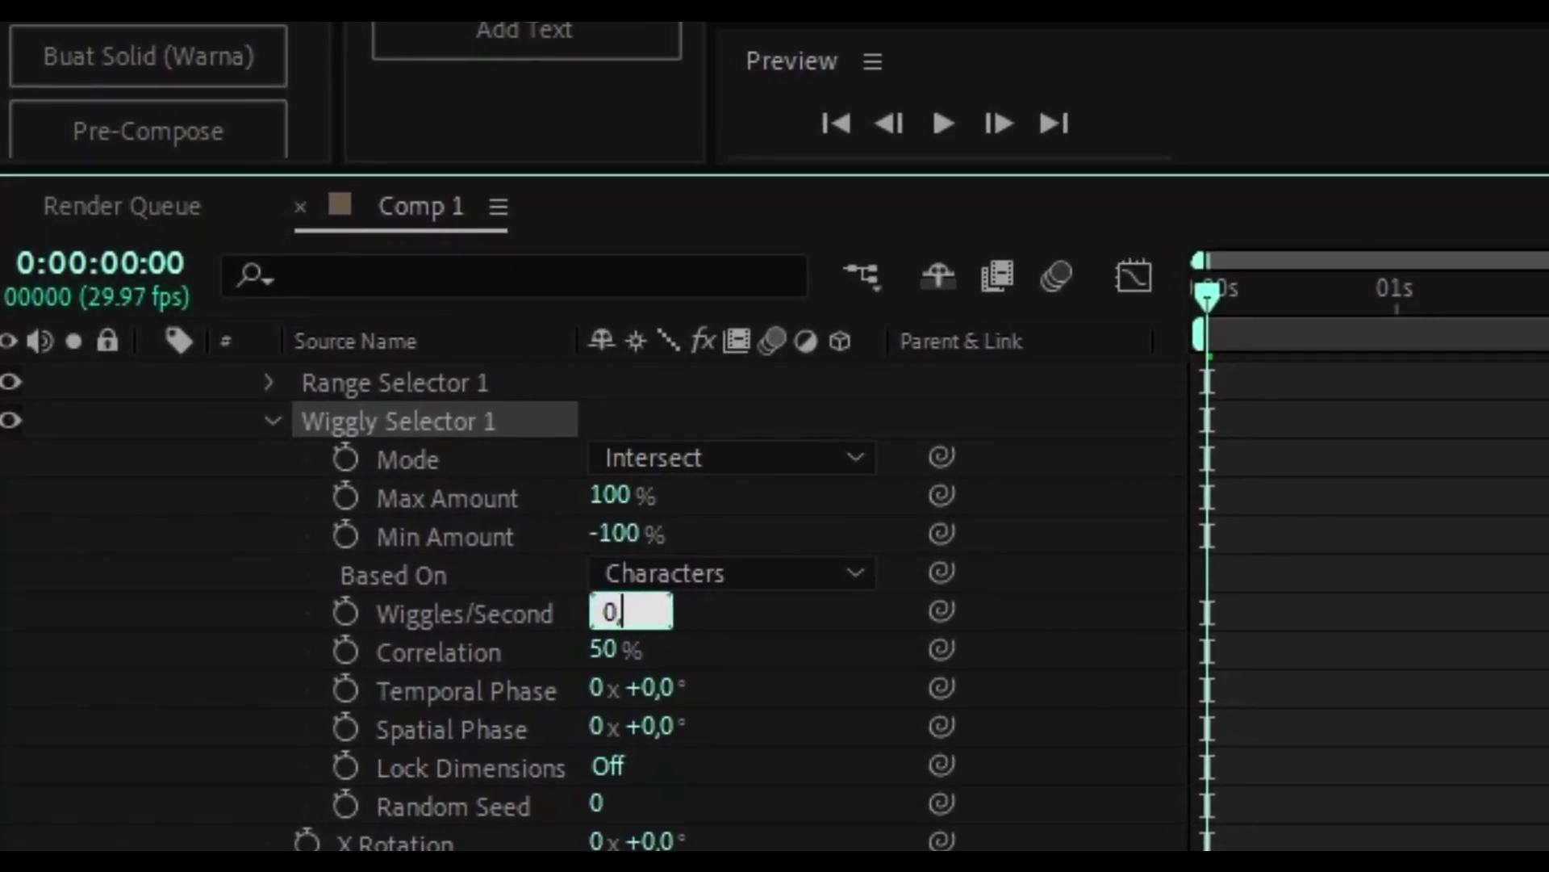
left_click(1441, 720)
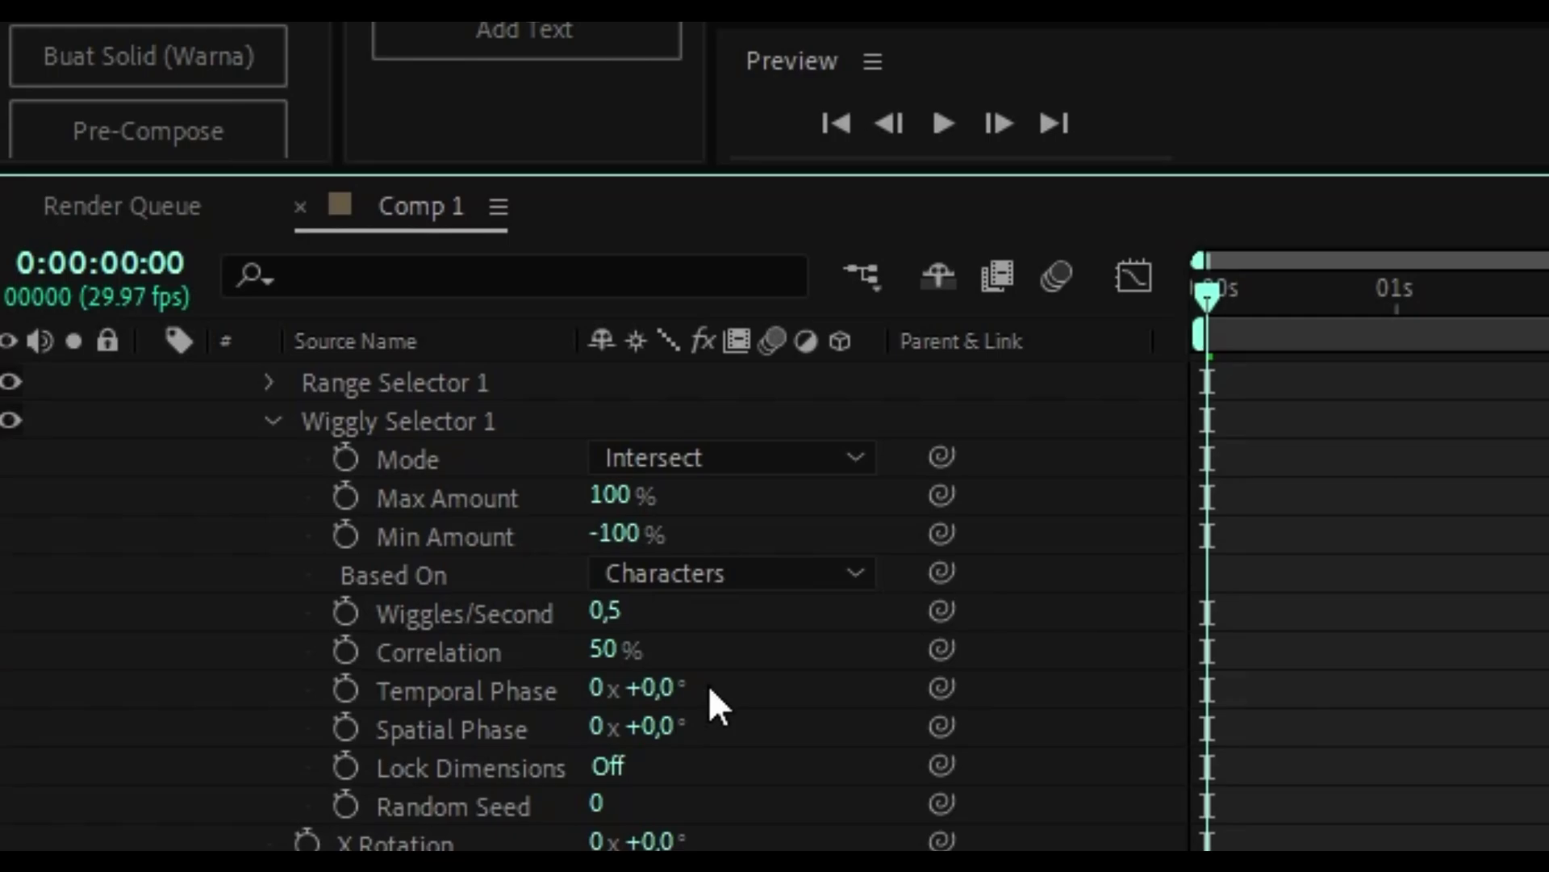
scroll(463, 605, "down", 3)
scroll(307, 541, "up", 9)
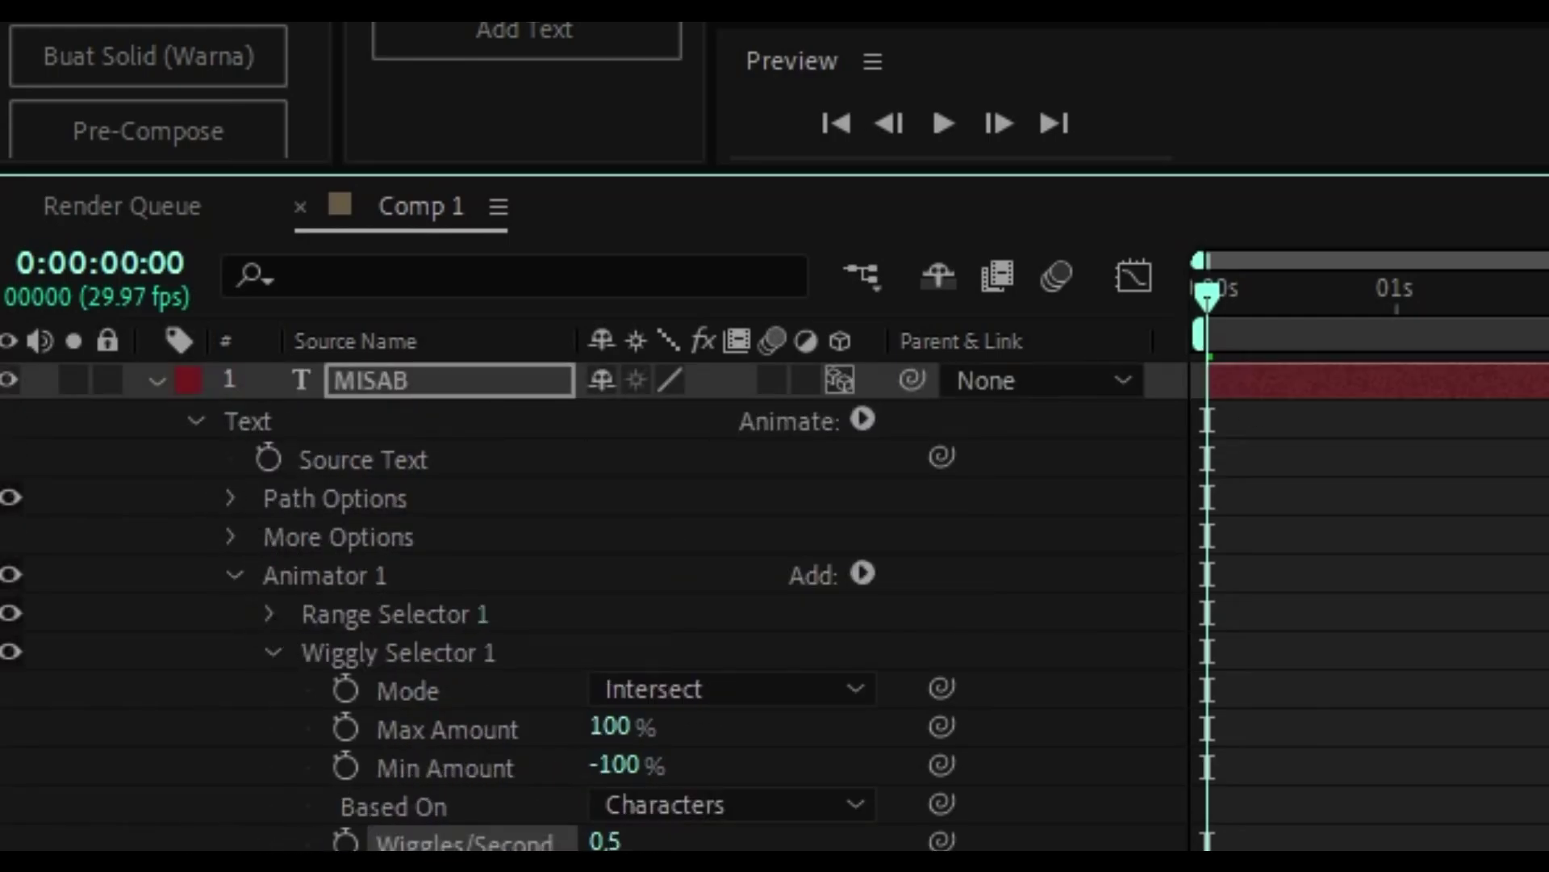
Step: Set Animator 1's rotations to X 22°, Y 28°, Z 6° and preview the wobble
left_click(290, 650)
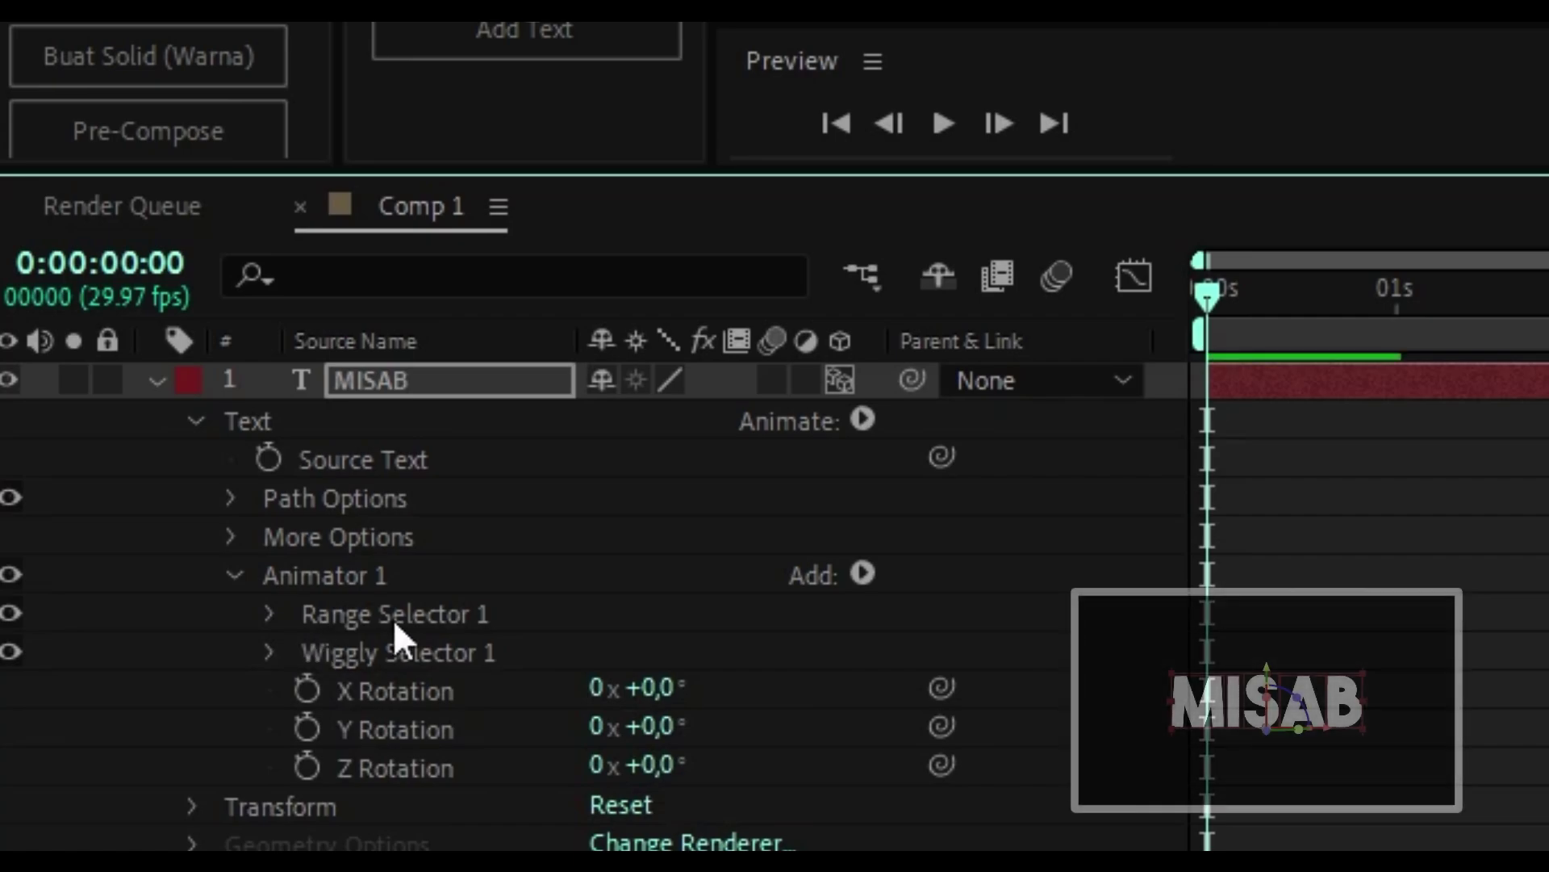
left_click_drag(673, 689, 697, 777)
key("space")
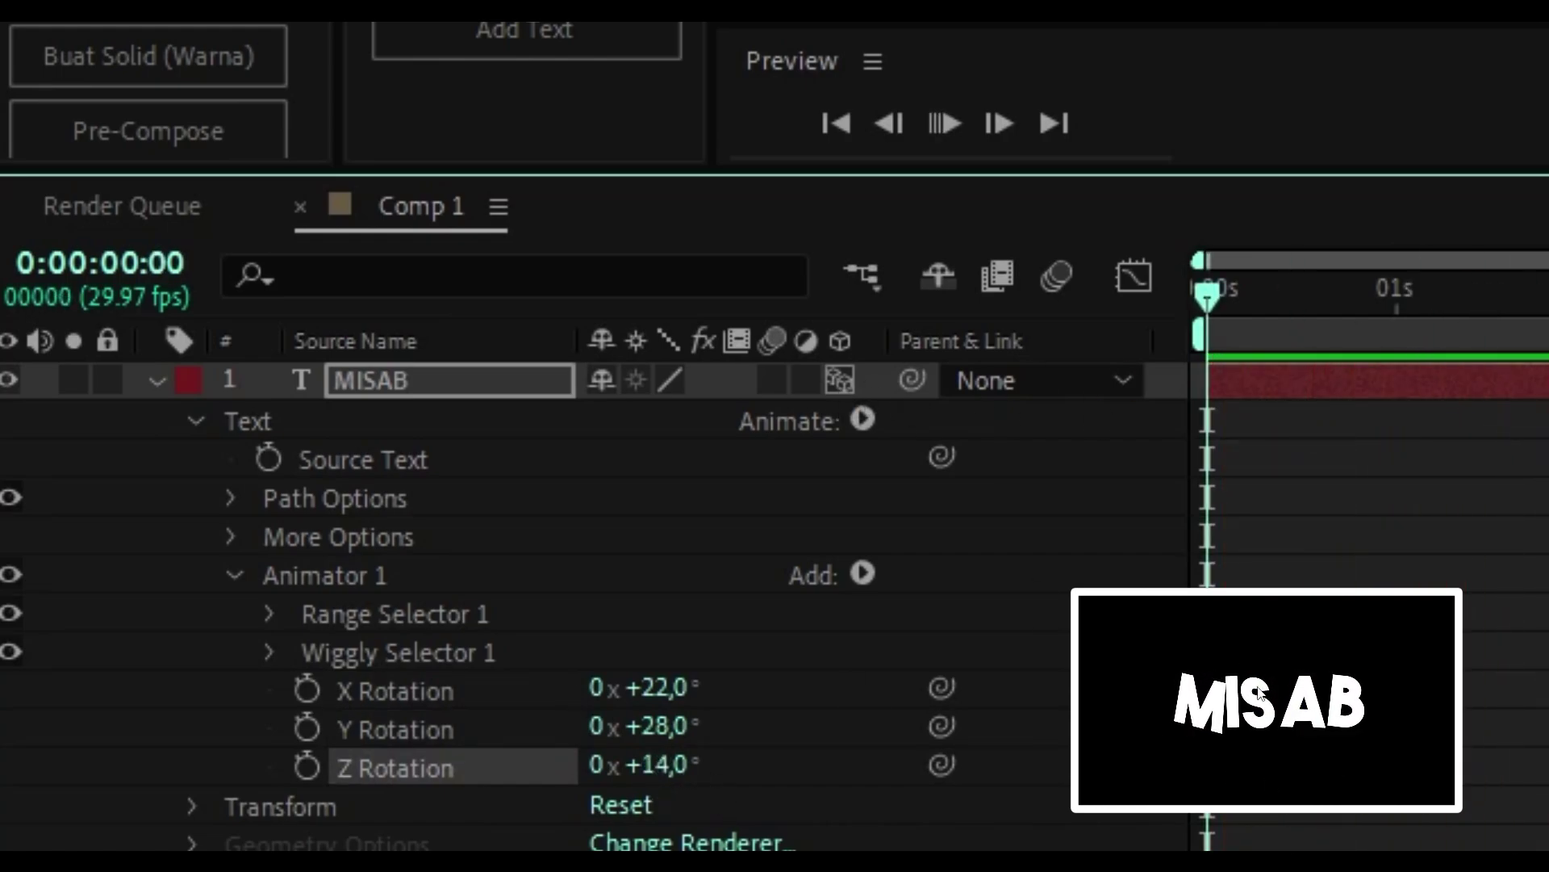
left_click_drag(1290, 339, 1264, 339)
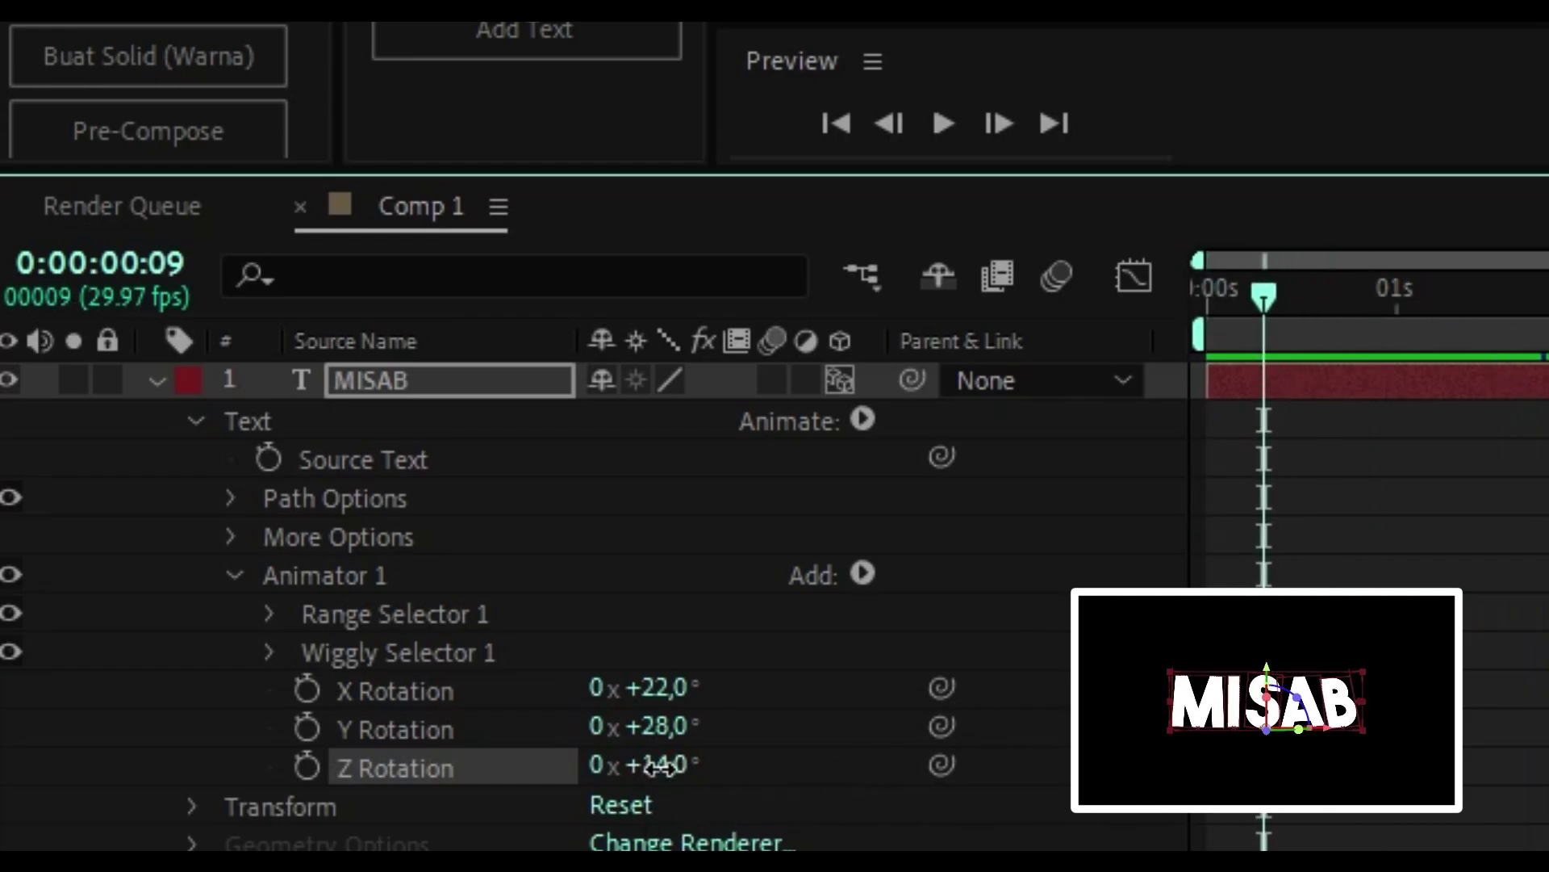
left_click_drag(661, 767, 646, 777)
left_click(1468, 438)
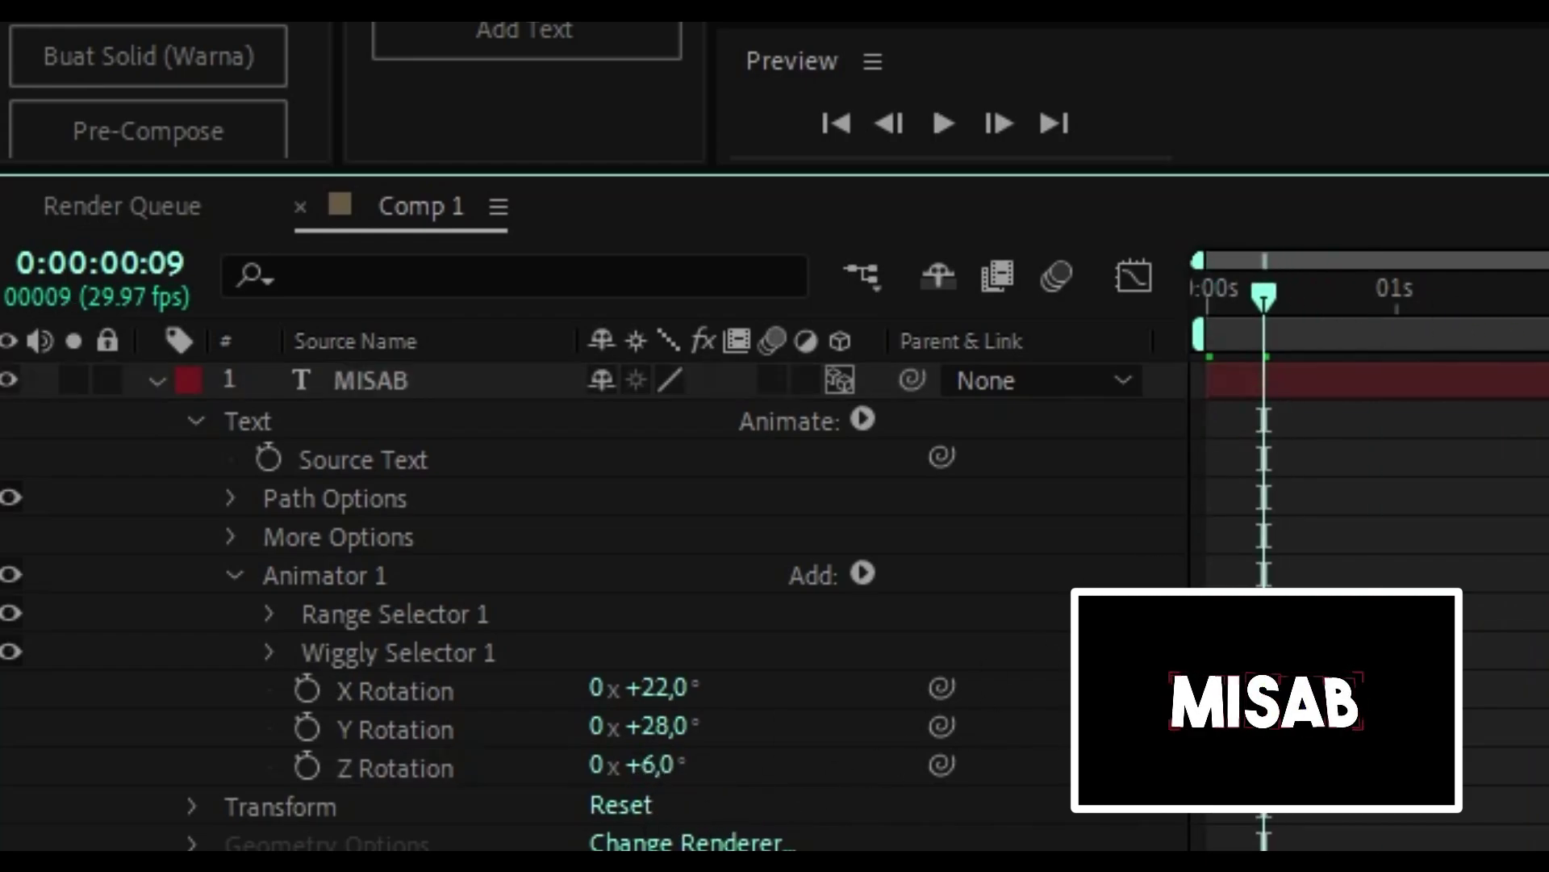
key("space")
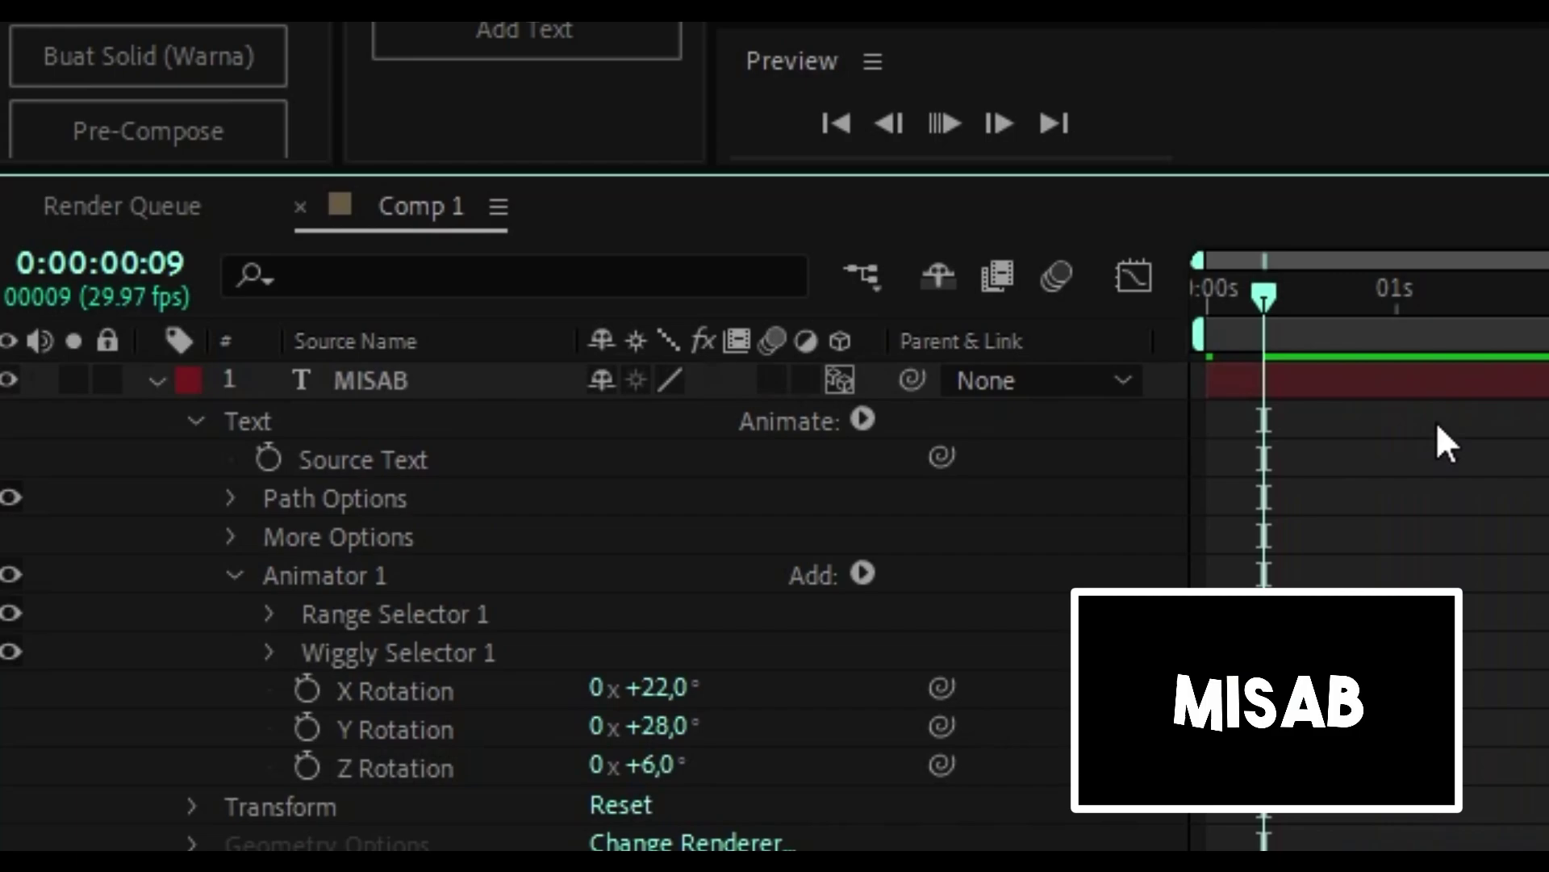
key("space")
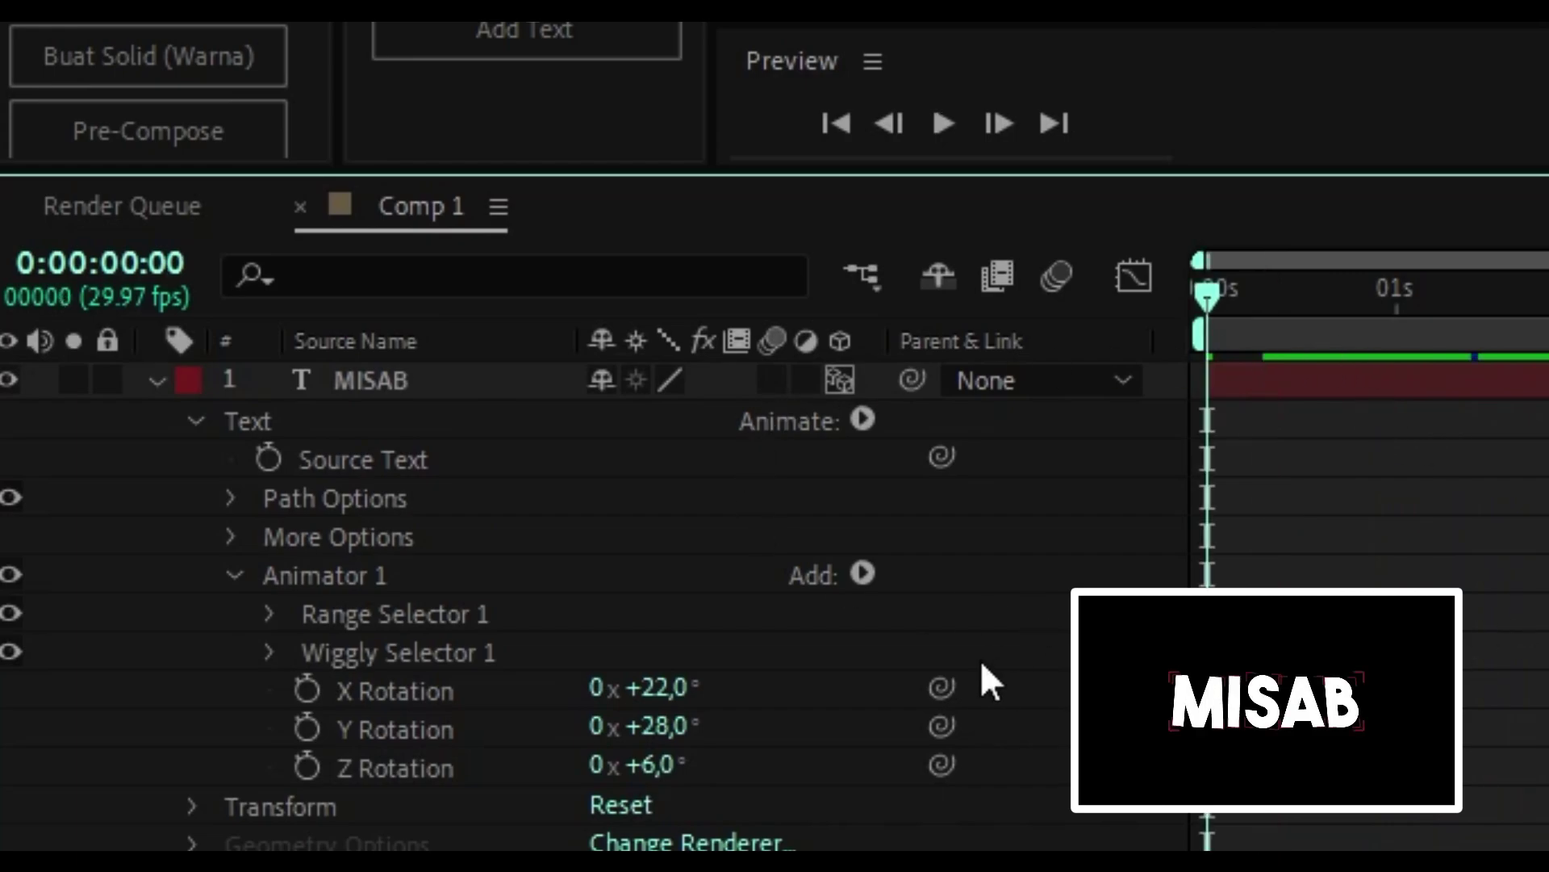
Step: Add Animator 2 with Scale set to 0% so the letters vanish, then preview
left_click(856, 577)
mouse_move(937, 598)
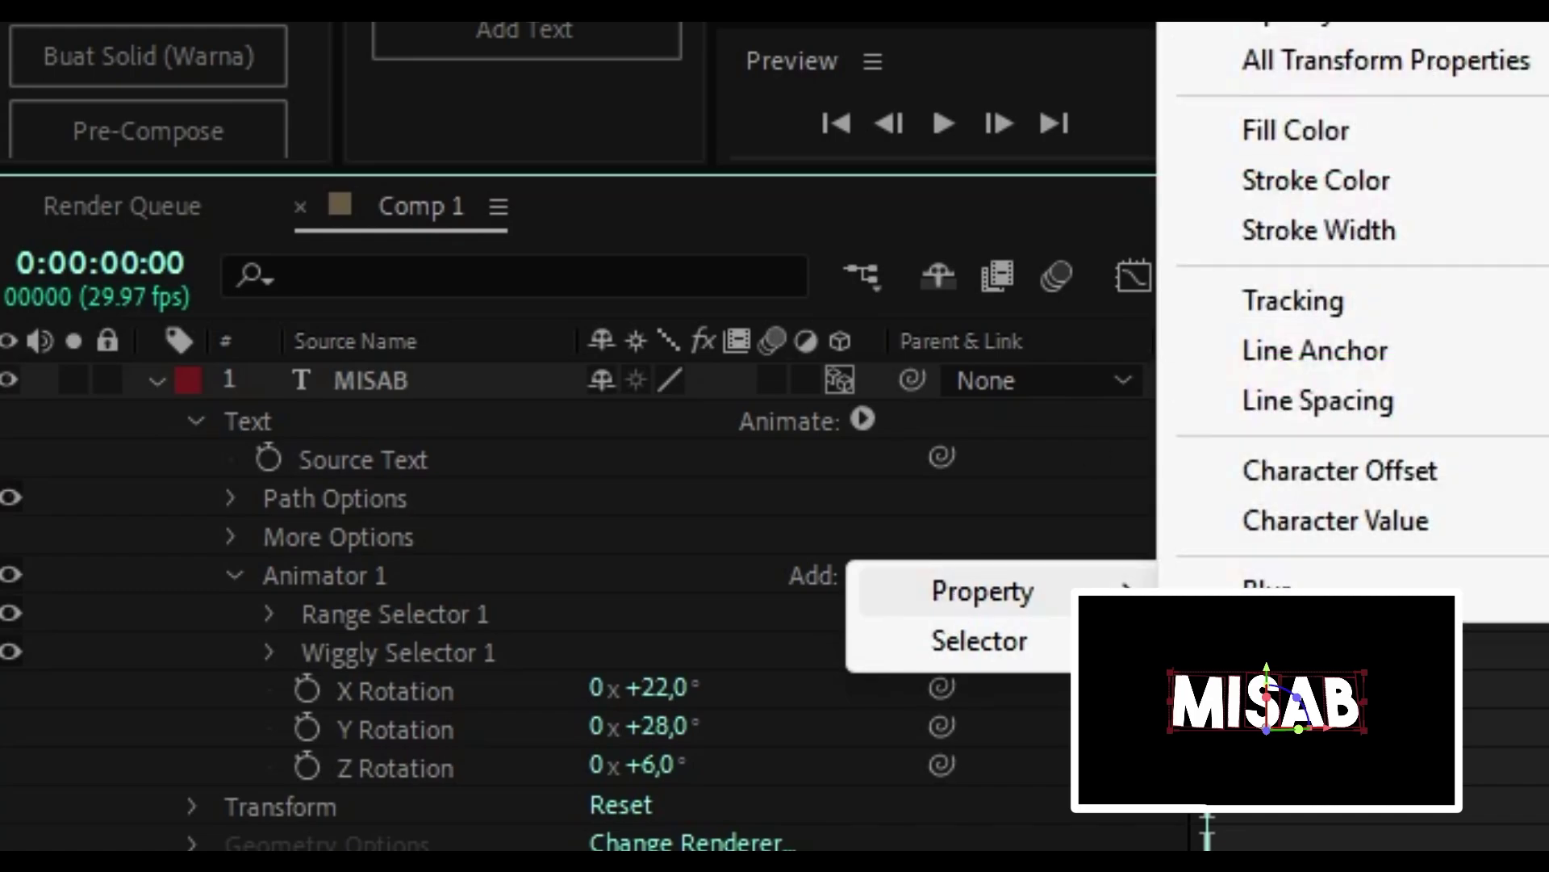
key("Escape")
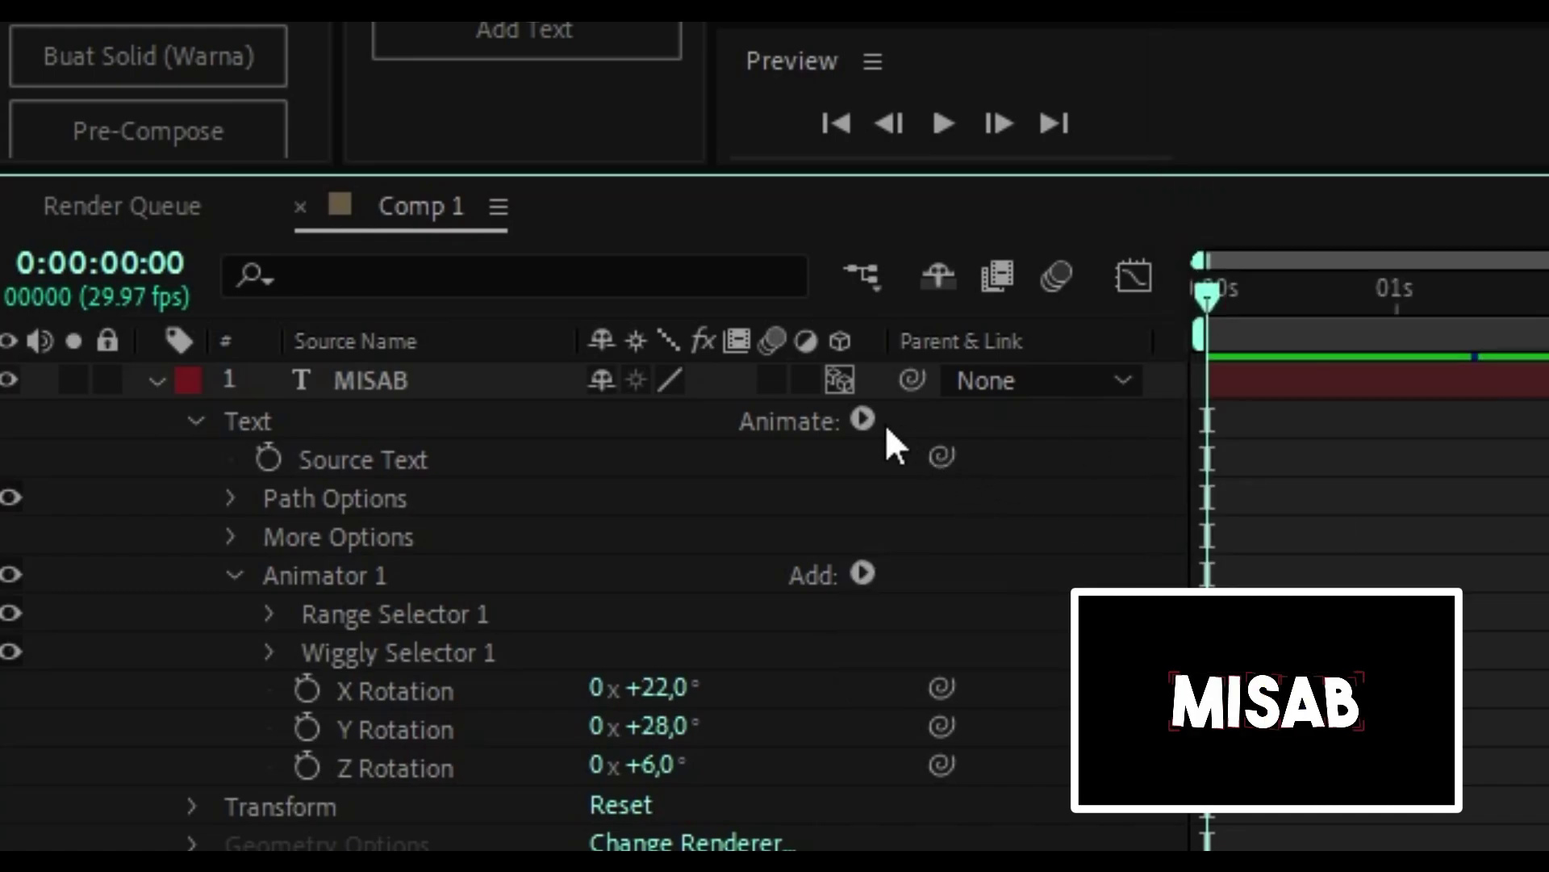
left_click(862, 420)
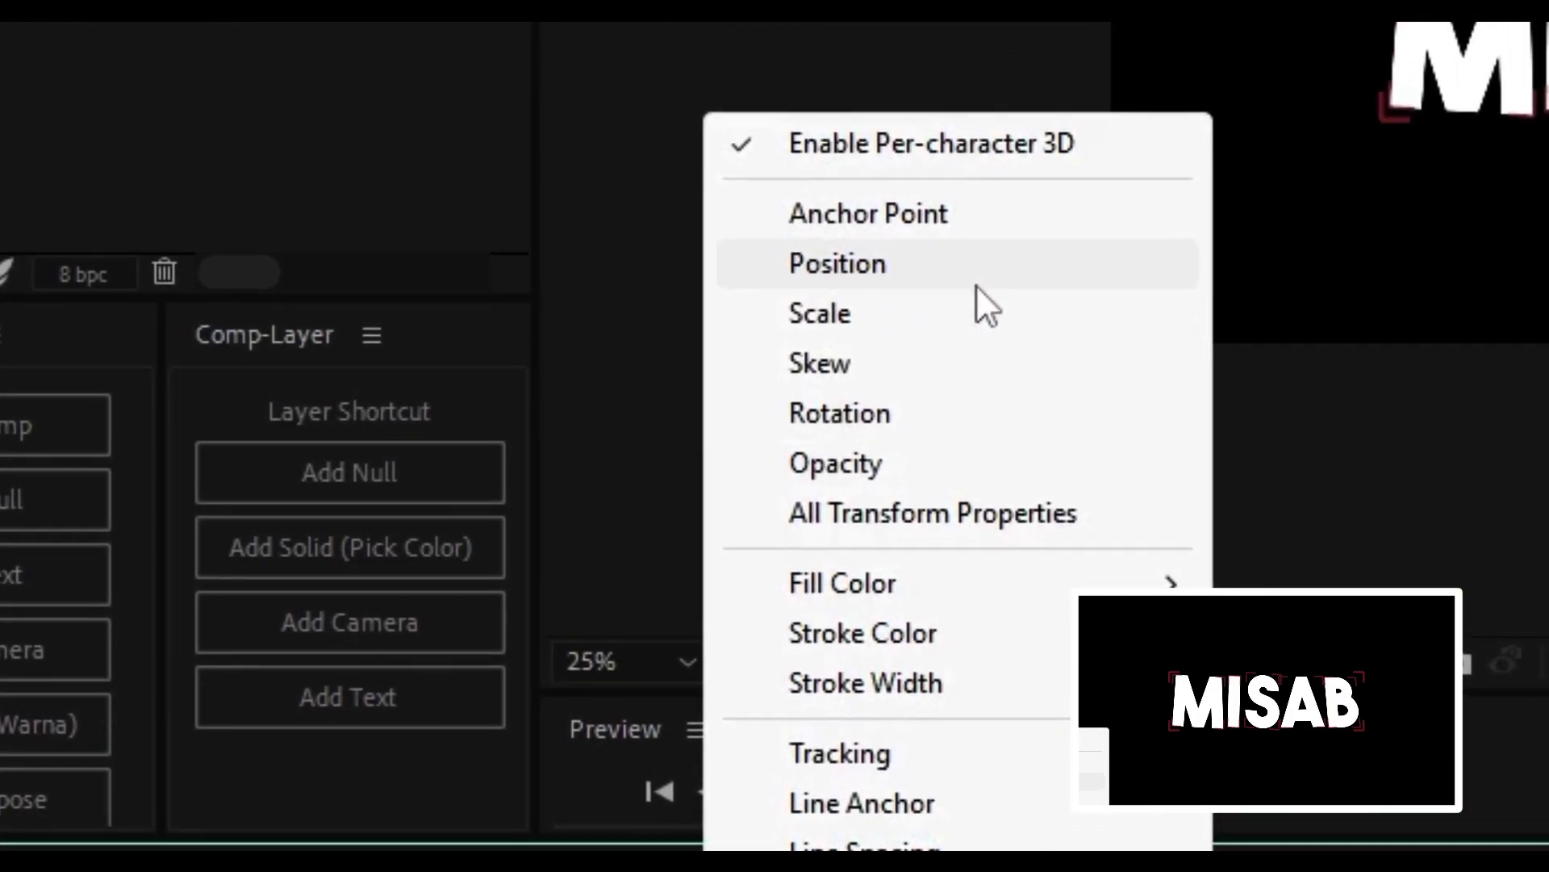
left_click(972, 313)
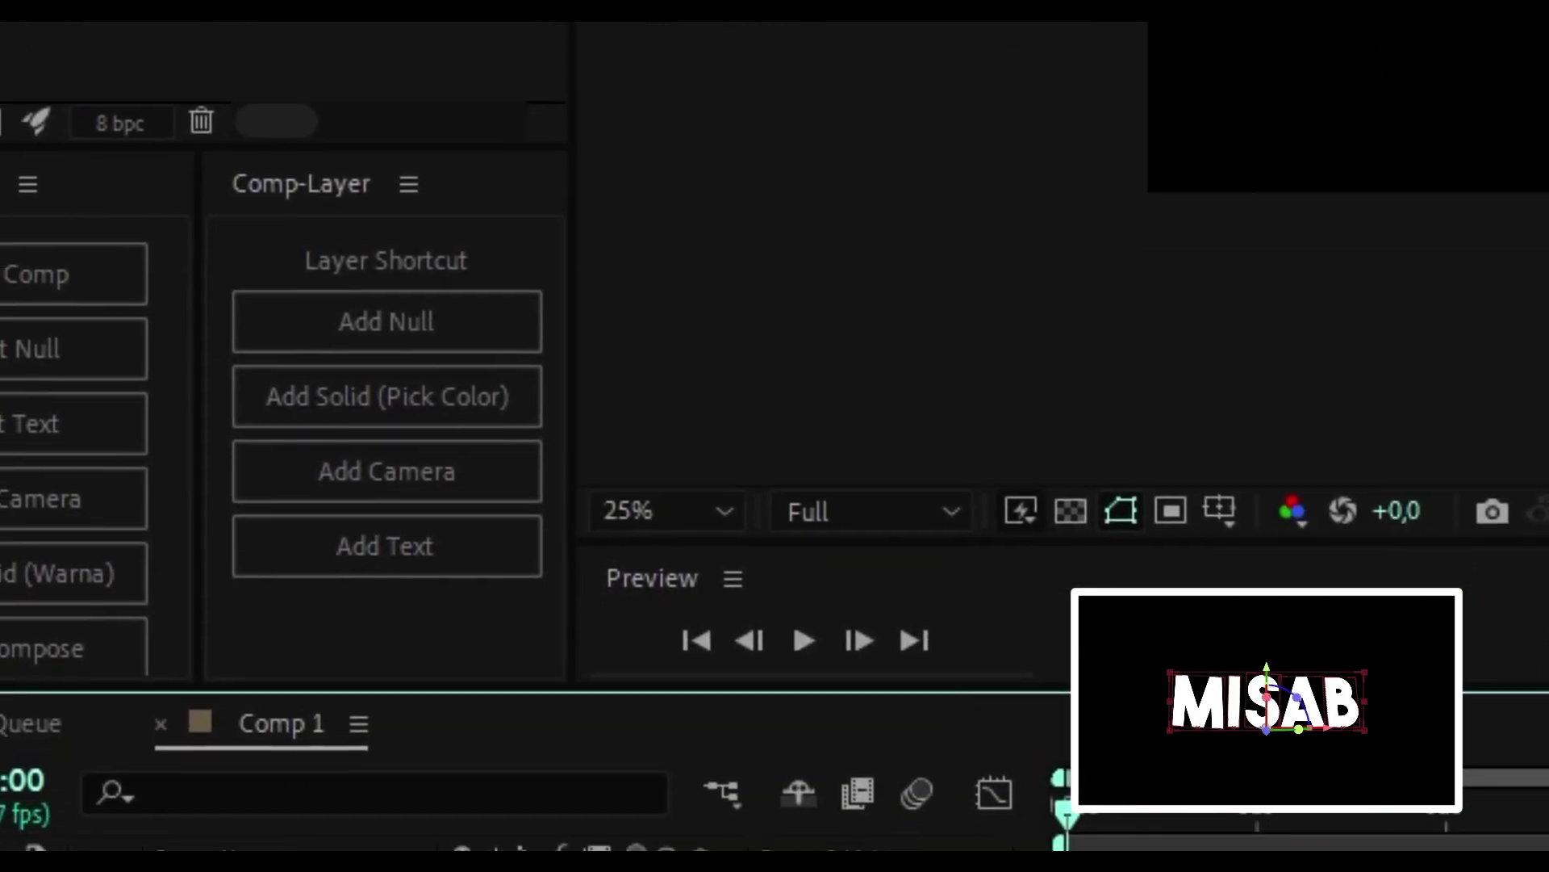
left_click(645, 733)
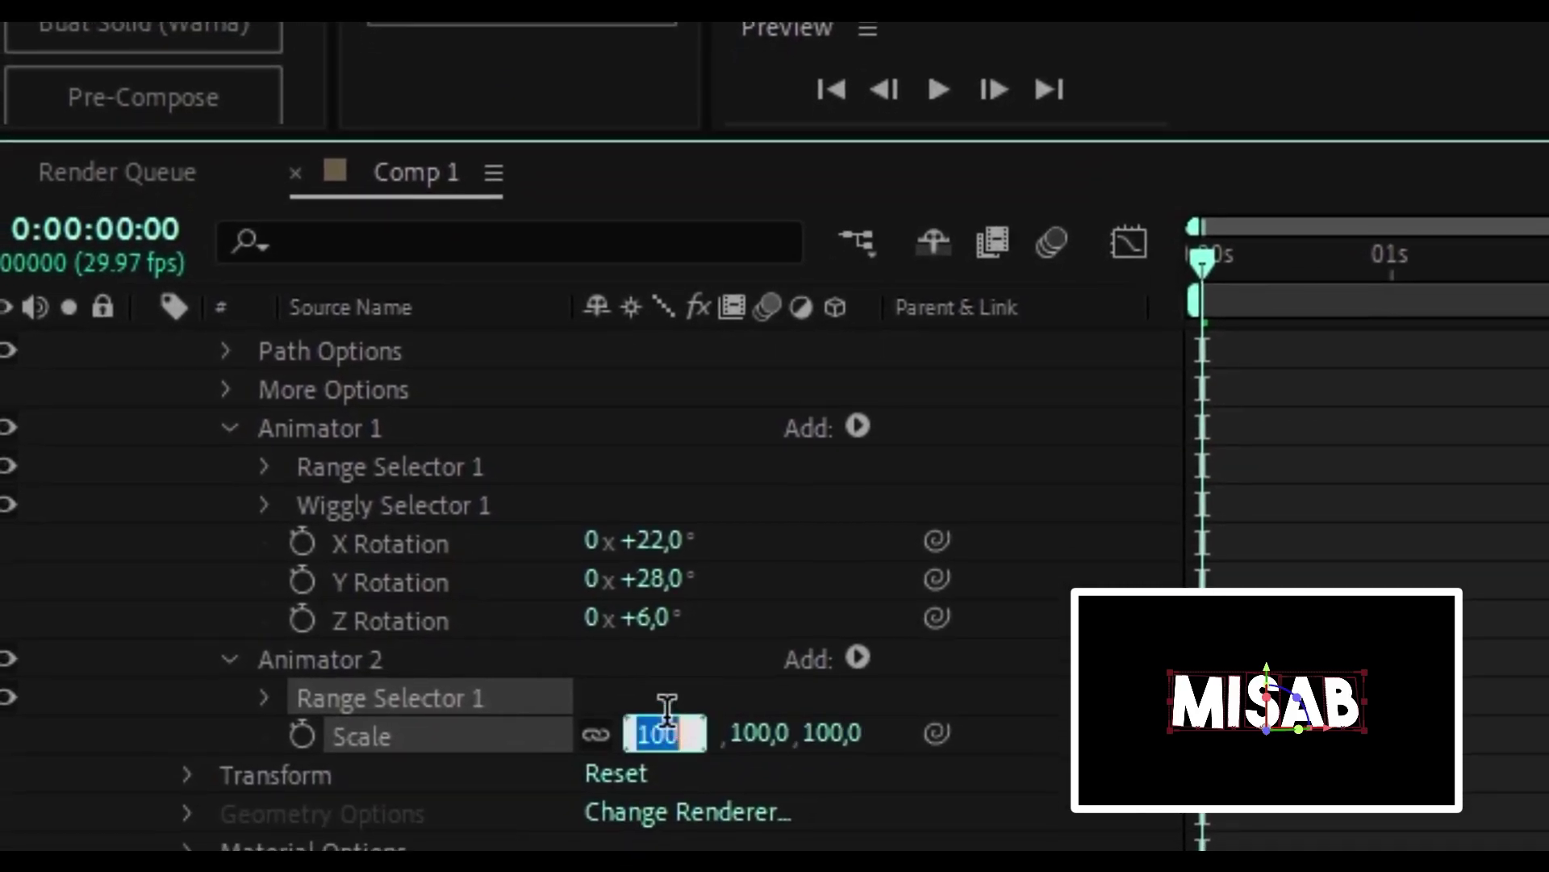
type("0")
key("Return")
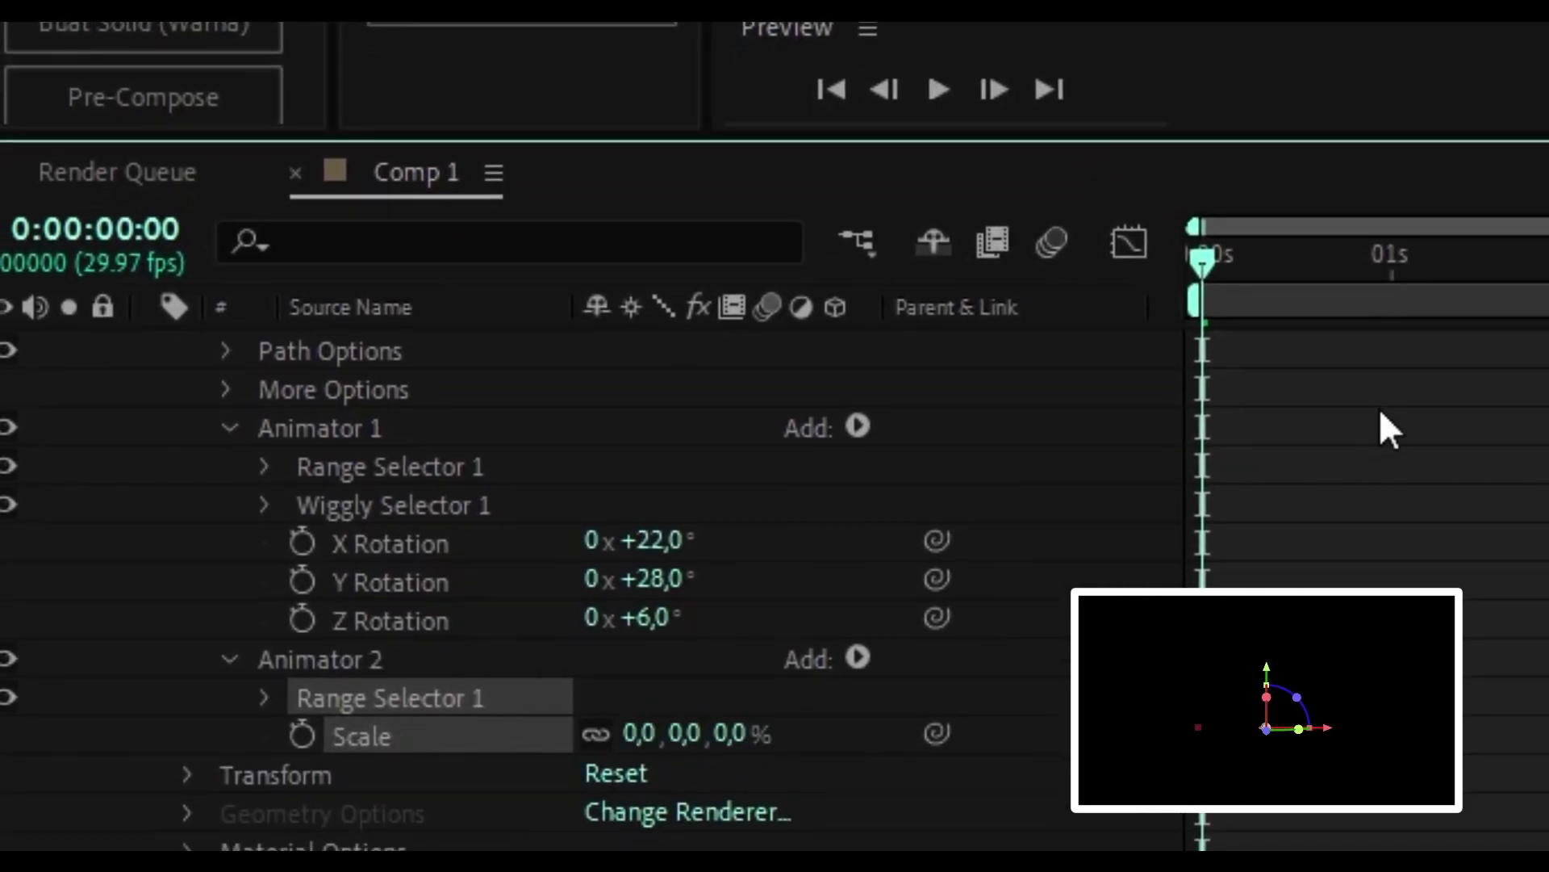
key("space")
key("space")
Step: Set Range Selector 1's shape to Ramp Up with Ease Low at 100%
left_click(256, 694)
scroll(274, 662, "down", 3)
left_click(304, 736)
scroll(339, 715, "down", 6)
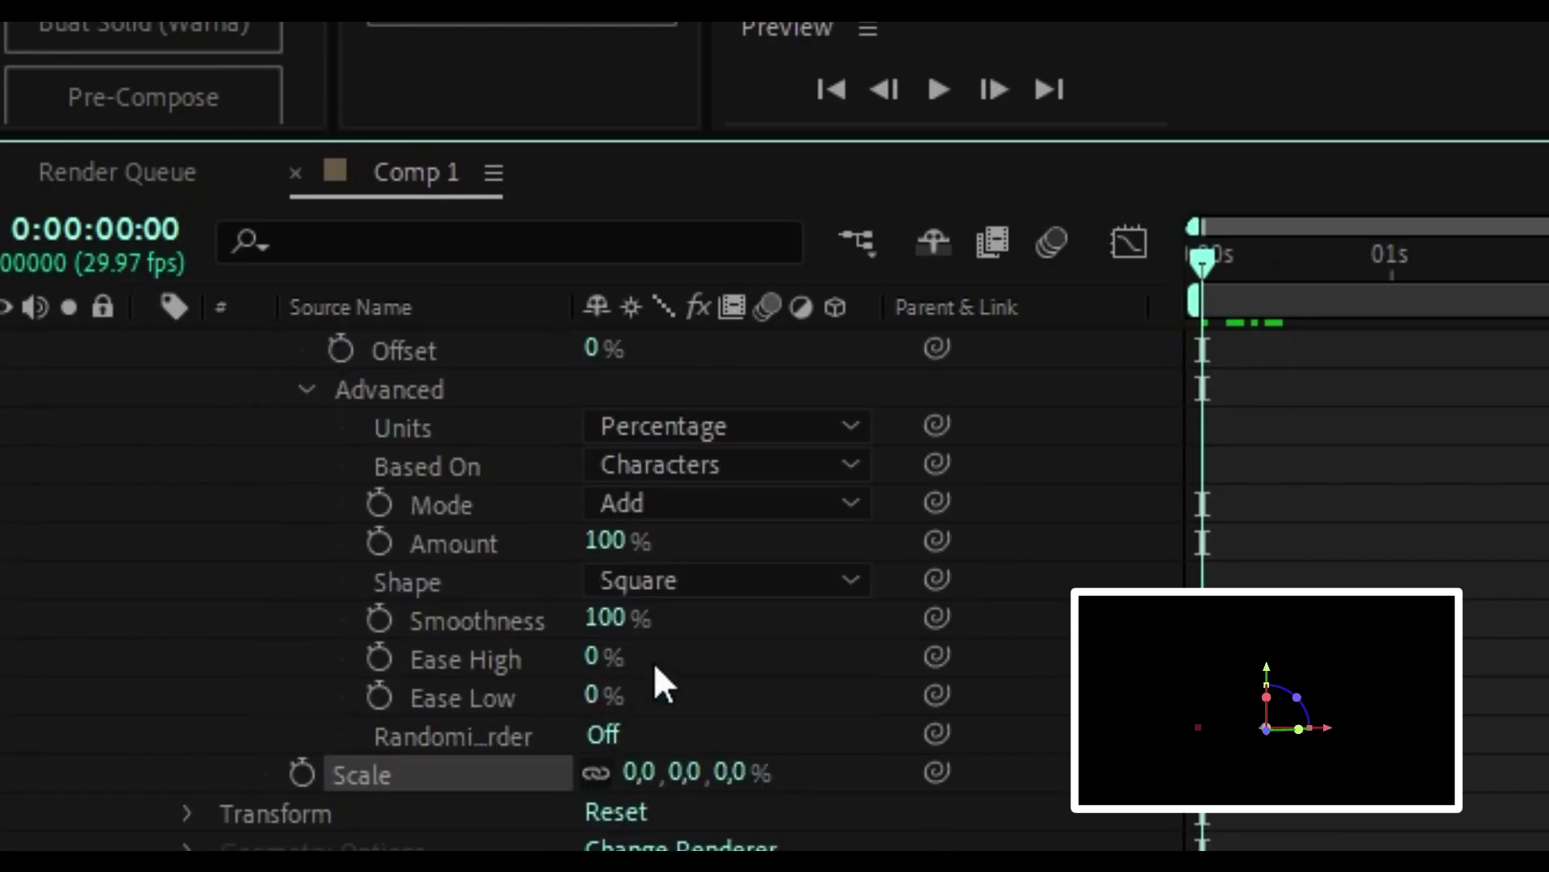
left_click(686, 581)
left_click(751, 681)
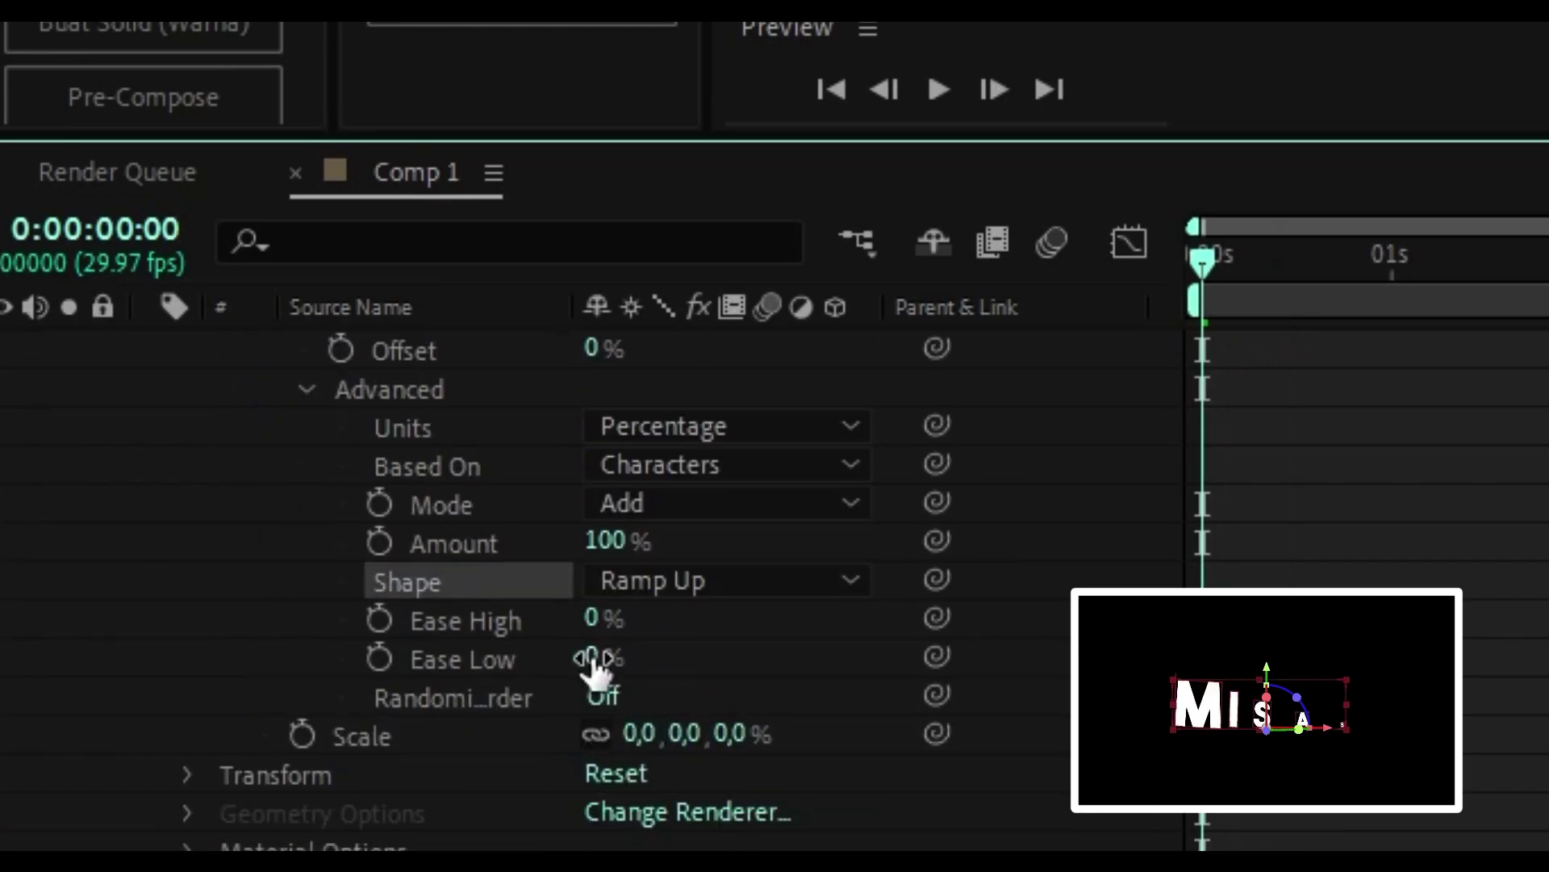
left_click_drag(595, 668, 694, 668)
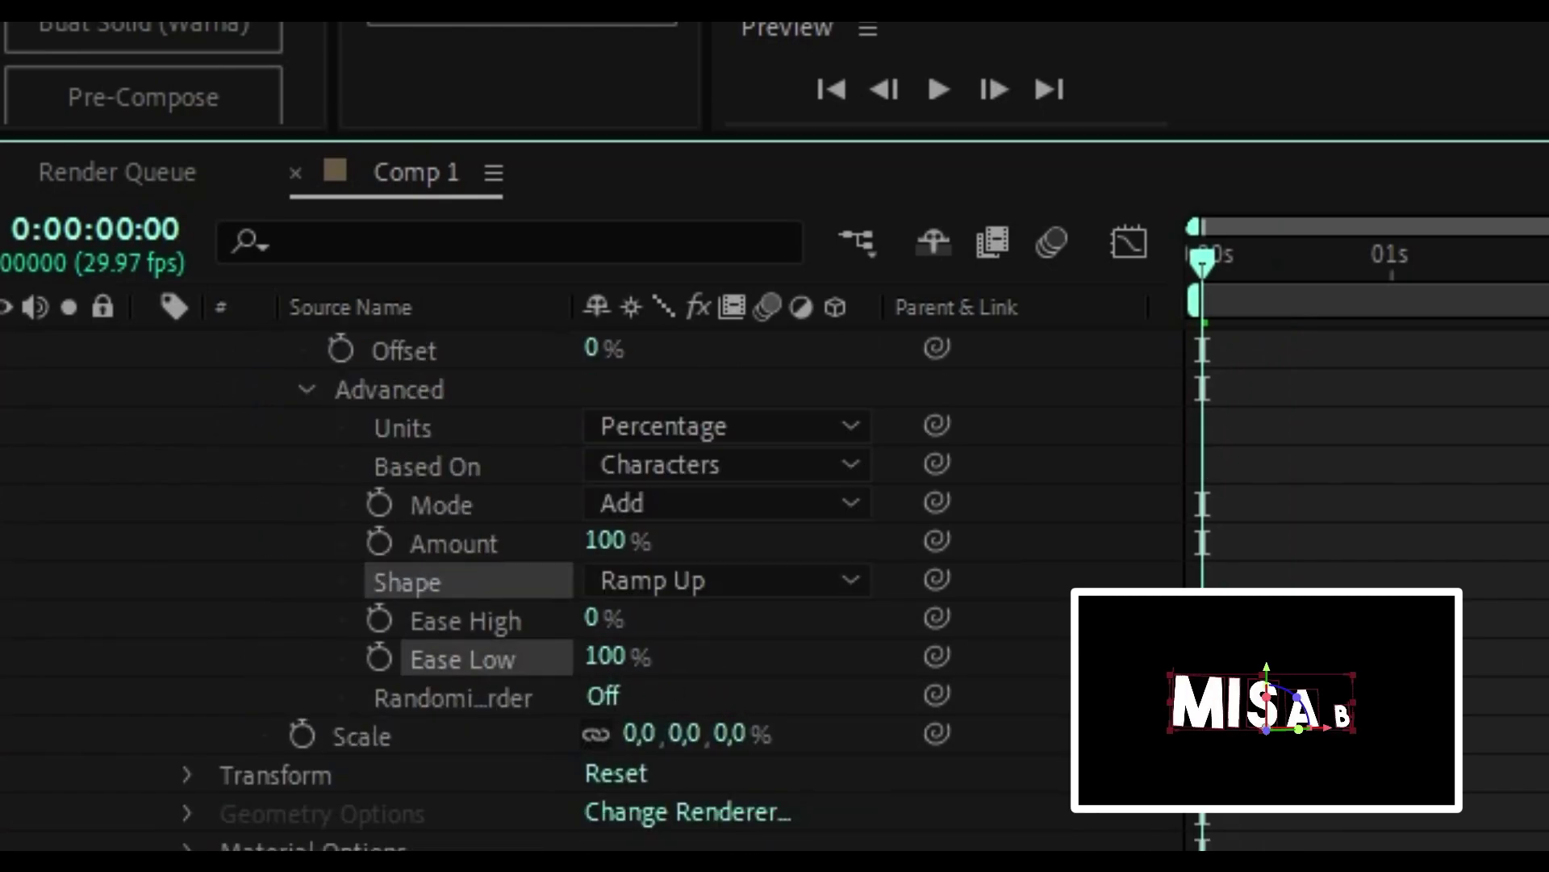
Step: Turn on Randomize Order with Random Seed 31 and scrub to check the order
left_click(599, 696)
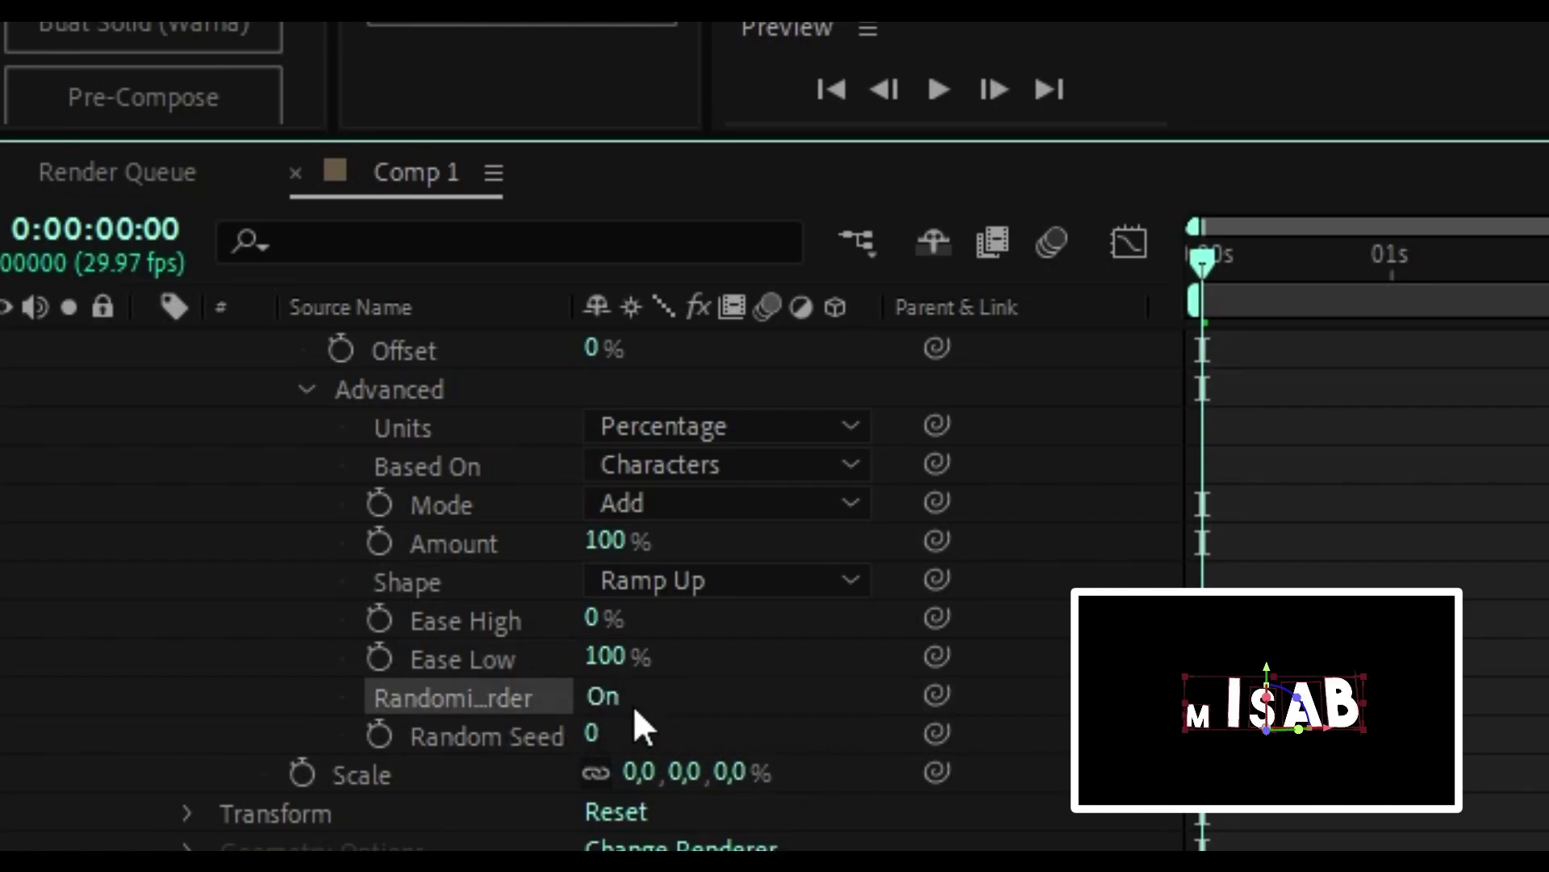
left_click(577, 748)
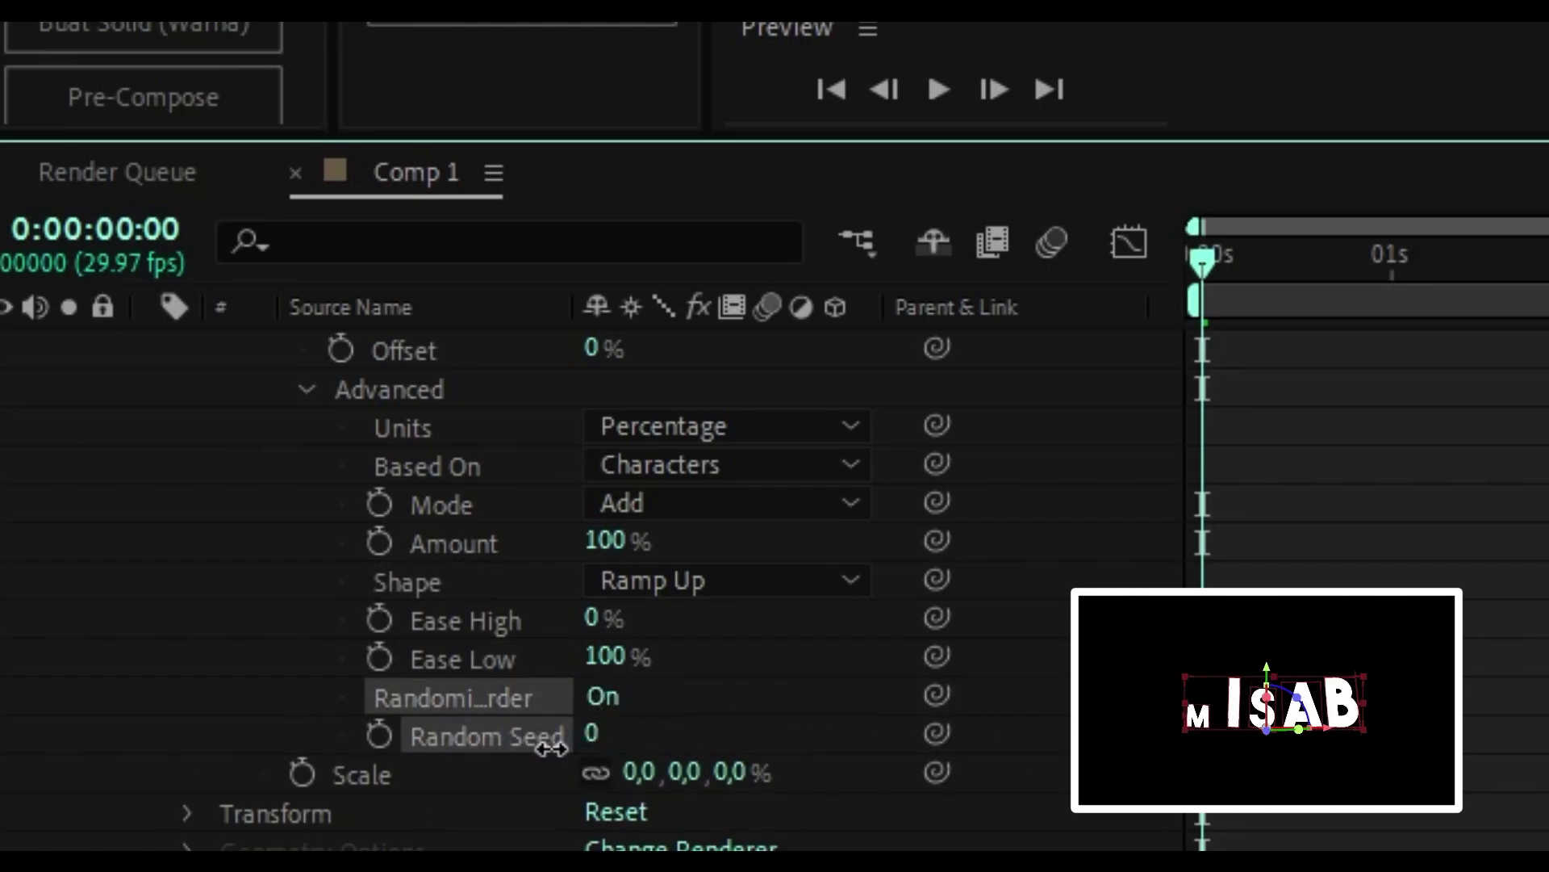
left_click_drag(598, 737, 669, 748)
left_click_drag(1214, 251, 1309, 323)
Step: Keyframe Animator 2's Offset from -100% at 0:00 to 100% at 1:12 and preview
key("Home")
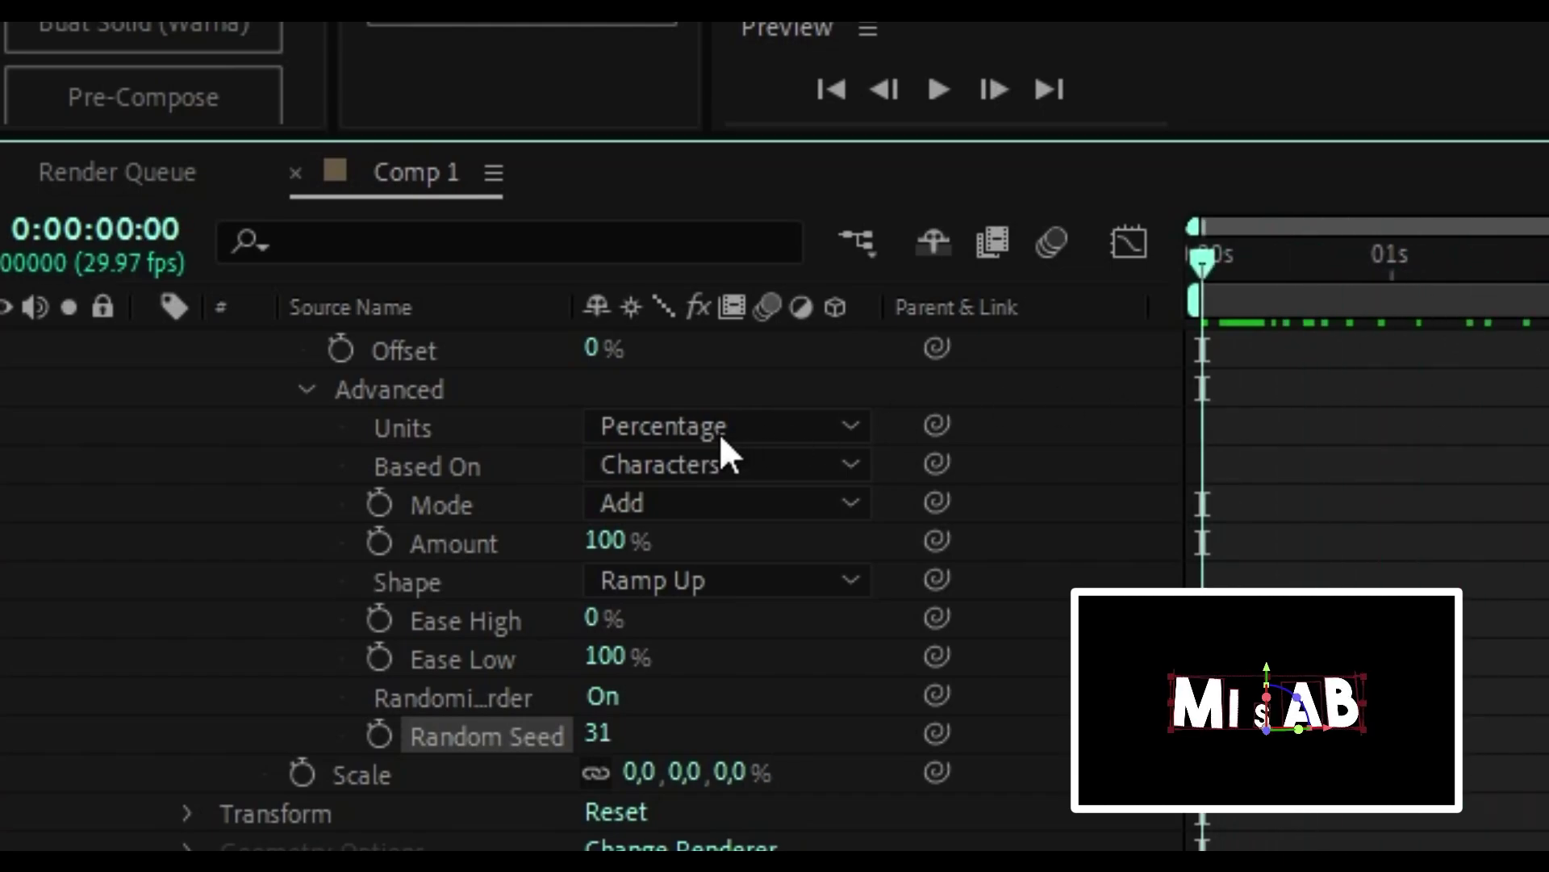
scroll(678, 686, "up", 3)
left_click_drag(605, 472, 364, 536)
left_click(341, 465)
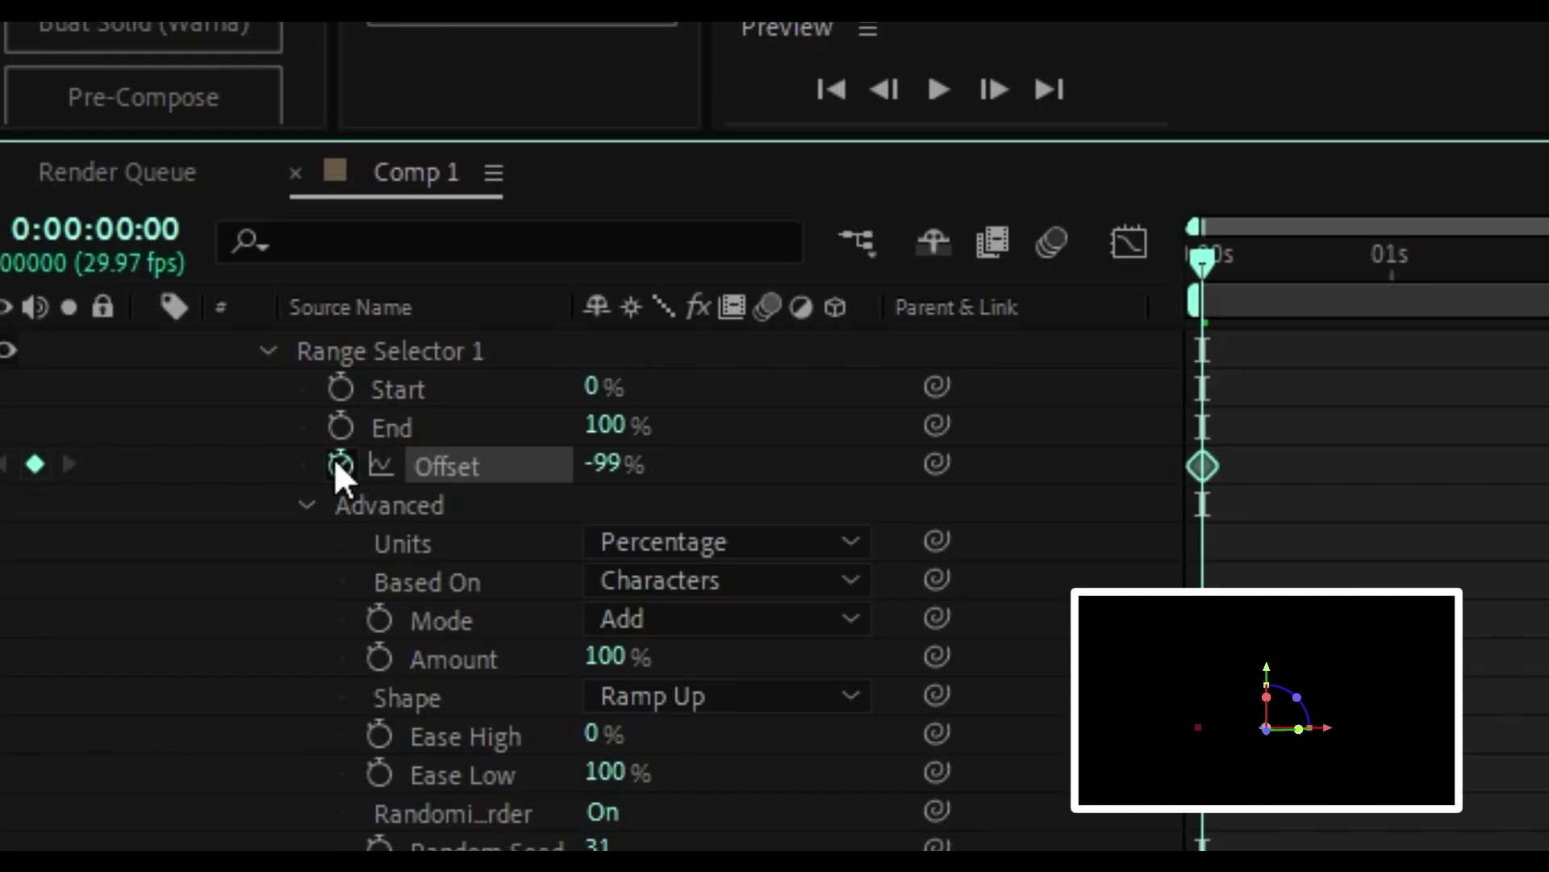
left_click_drag(613, 466, 603, 465)
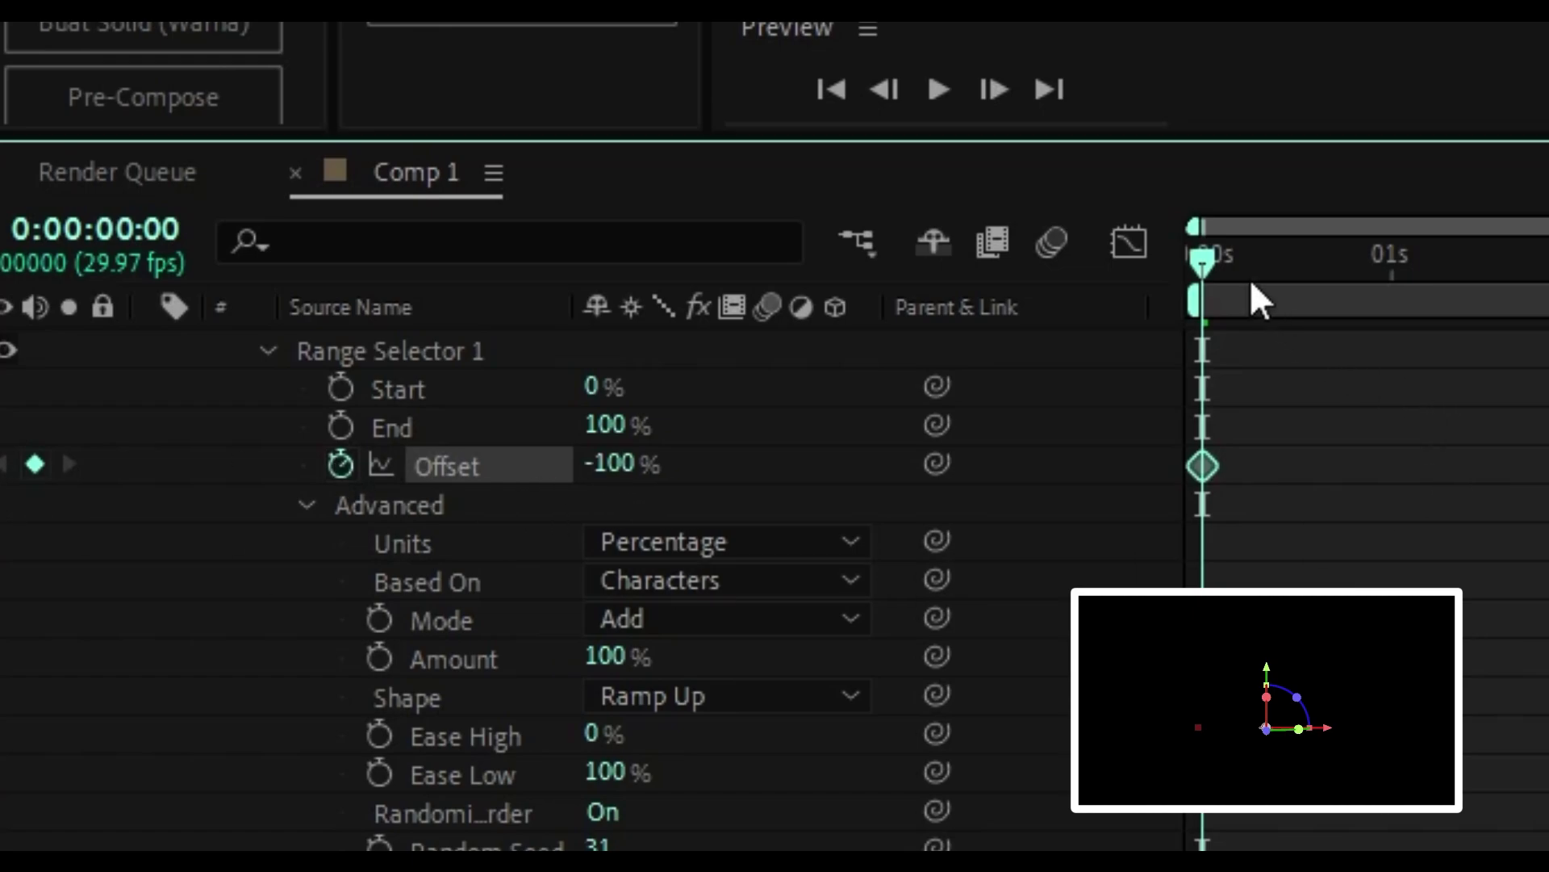
left_click_drag(1251, 279, 1467, 287)
left_click_drag(618, 465, 928, 466)
key("Page_Up")
key("Page_Up")
key("Page_Up")
key("Page_Up")
key("Page_Up")
key("Page_Up")
key("Page_Up")
key("Page_Up")
key("Page_Up")
key("Page_Up")
key("Page_Up")
key("Page_Up")
key("Page_Up")
key("Page_Up")
key("Page_Up")
key("Page_Up")
key("Page_Up")
key("Page_Up")
key("Page_Up")
key("Page_Up")
key("space")
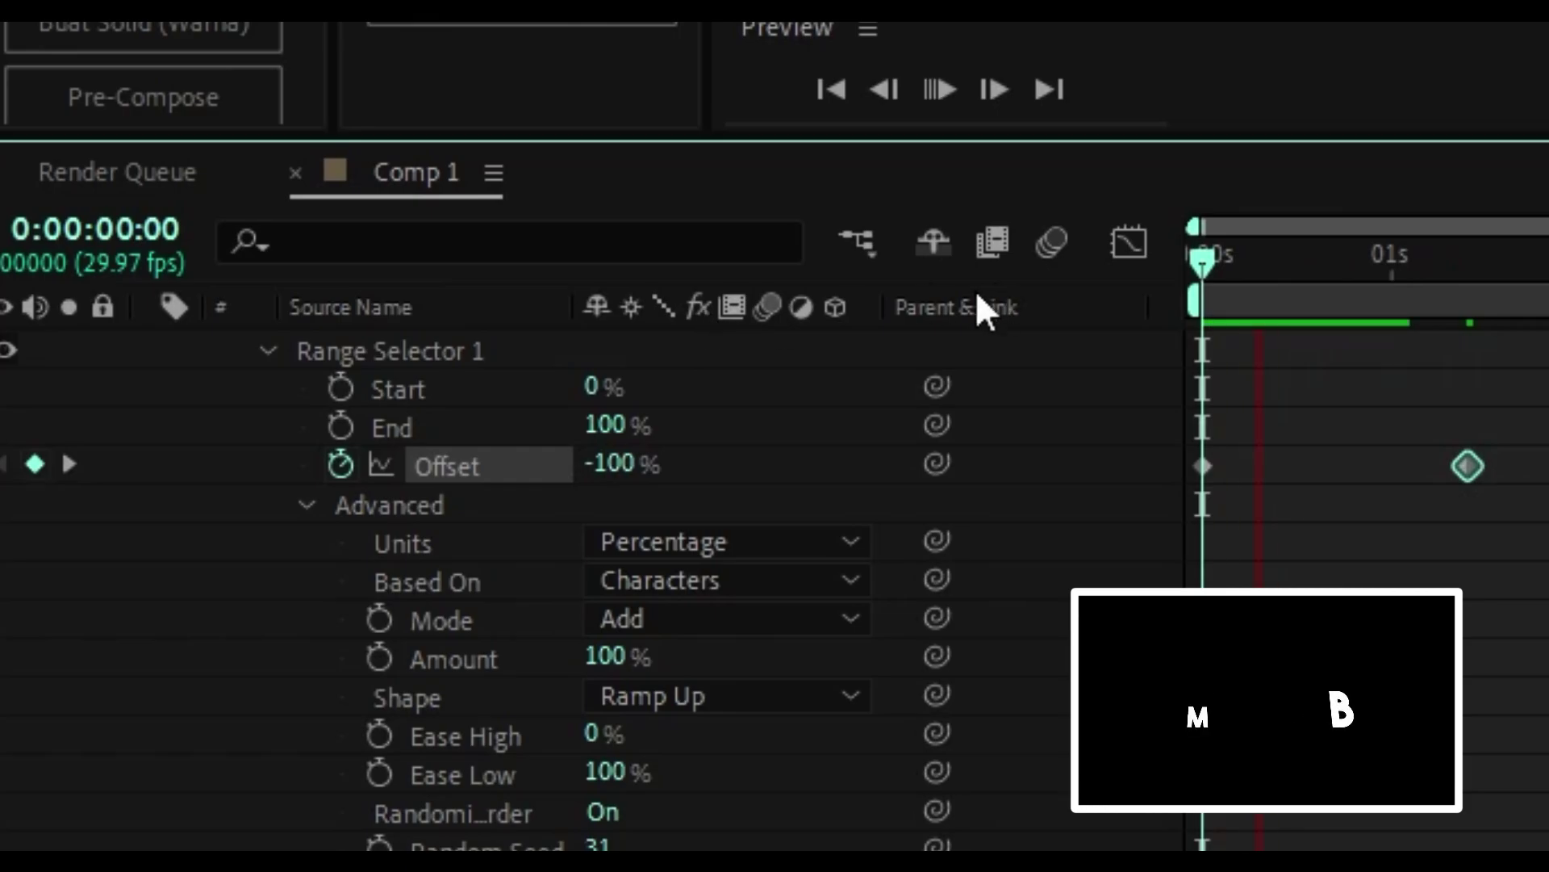
key("space")
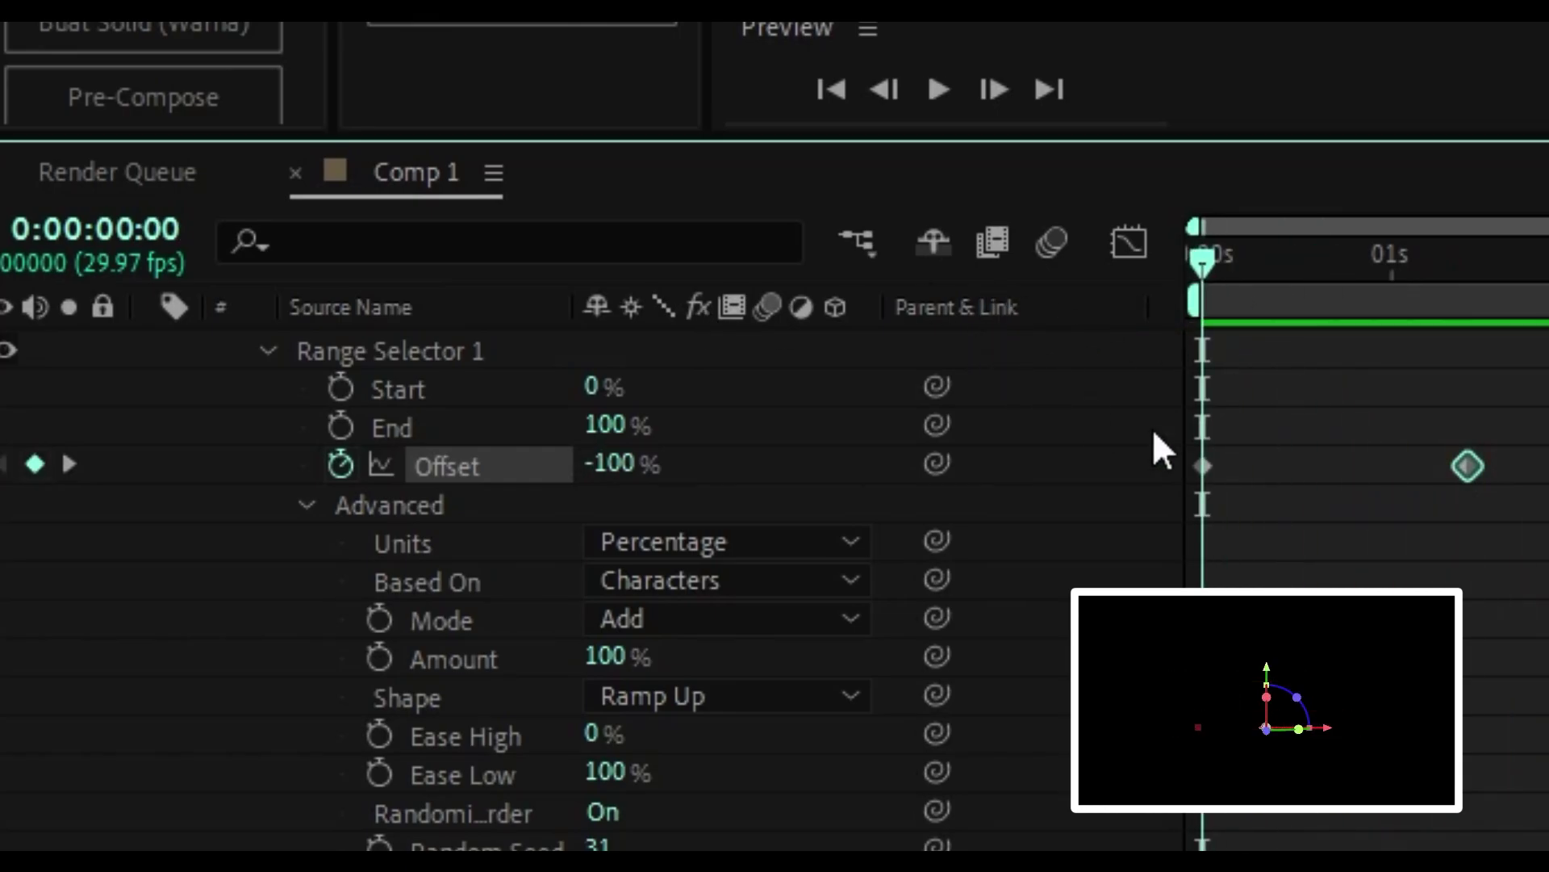
scroll(1450, 550, "down", 2)
Step: Add a Position property to Animator 2 with a Y offset of -350
scroll(859, 483, "up", 3)
left_click(849, 385)
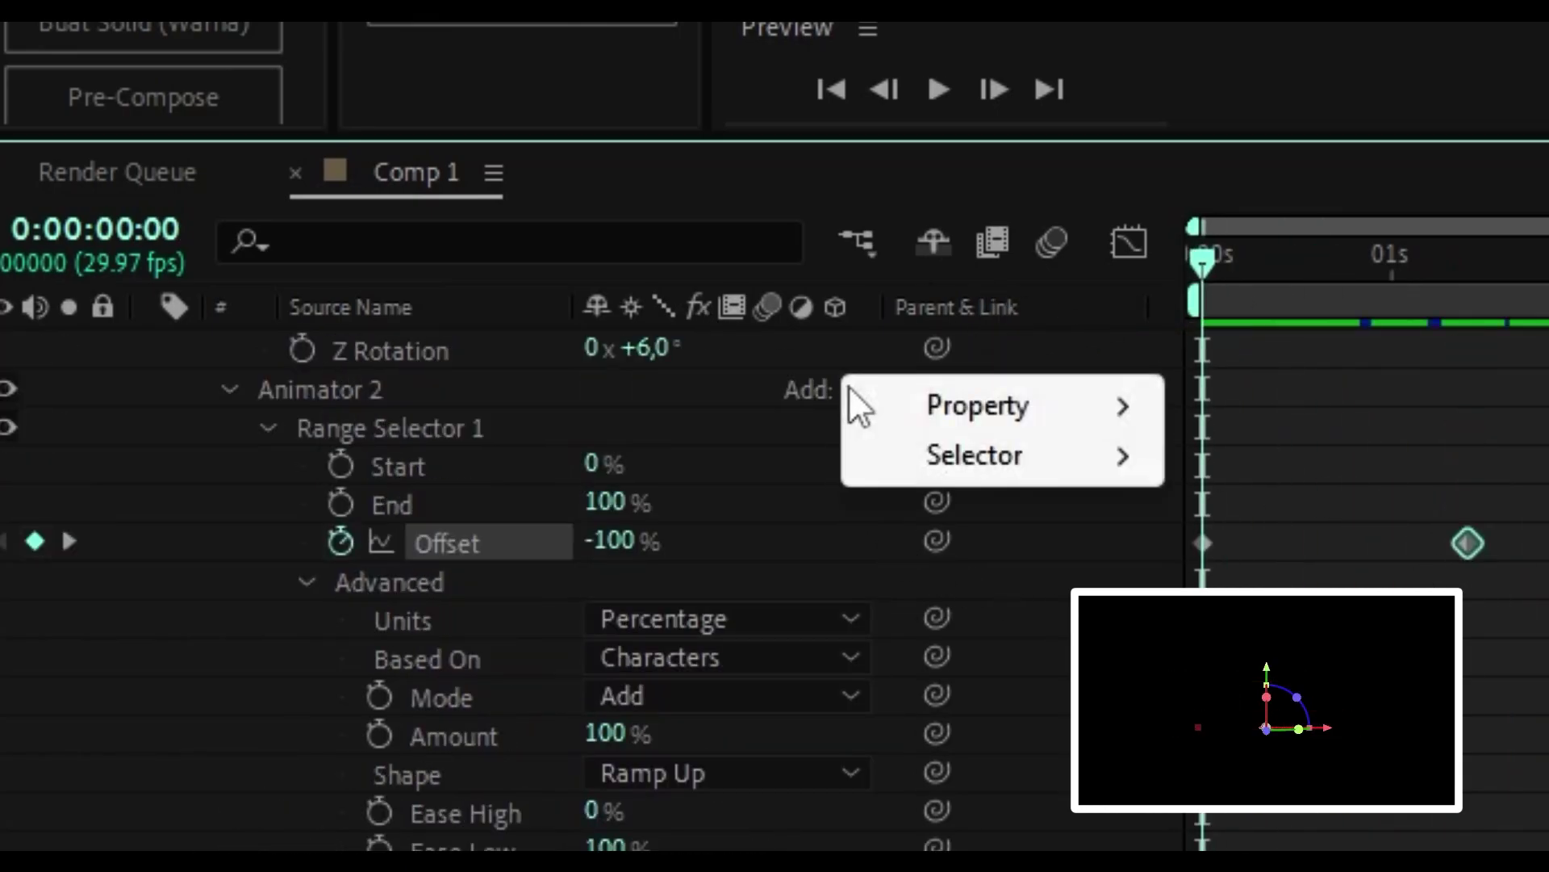
mouse_move(960, 404)
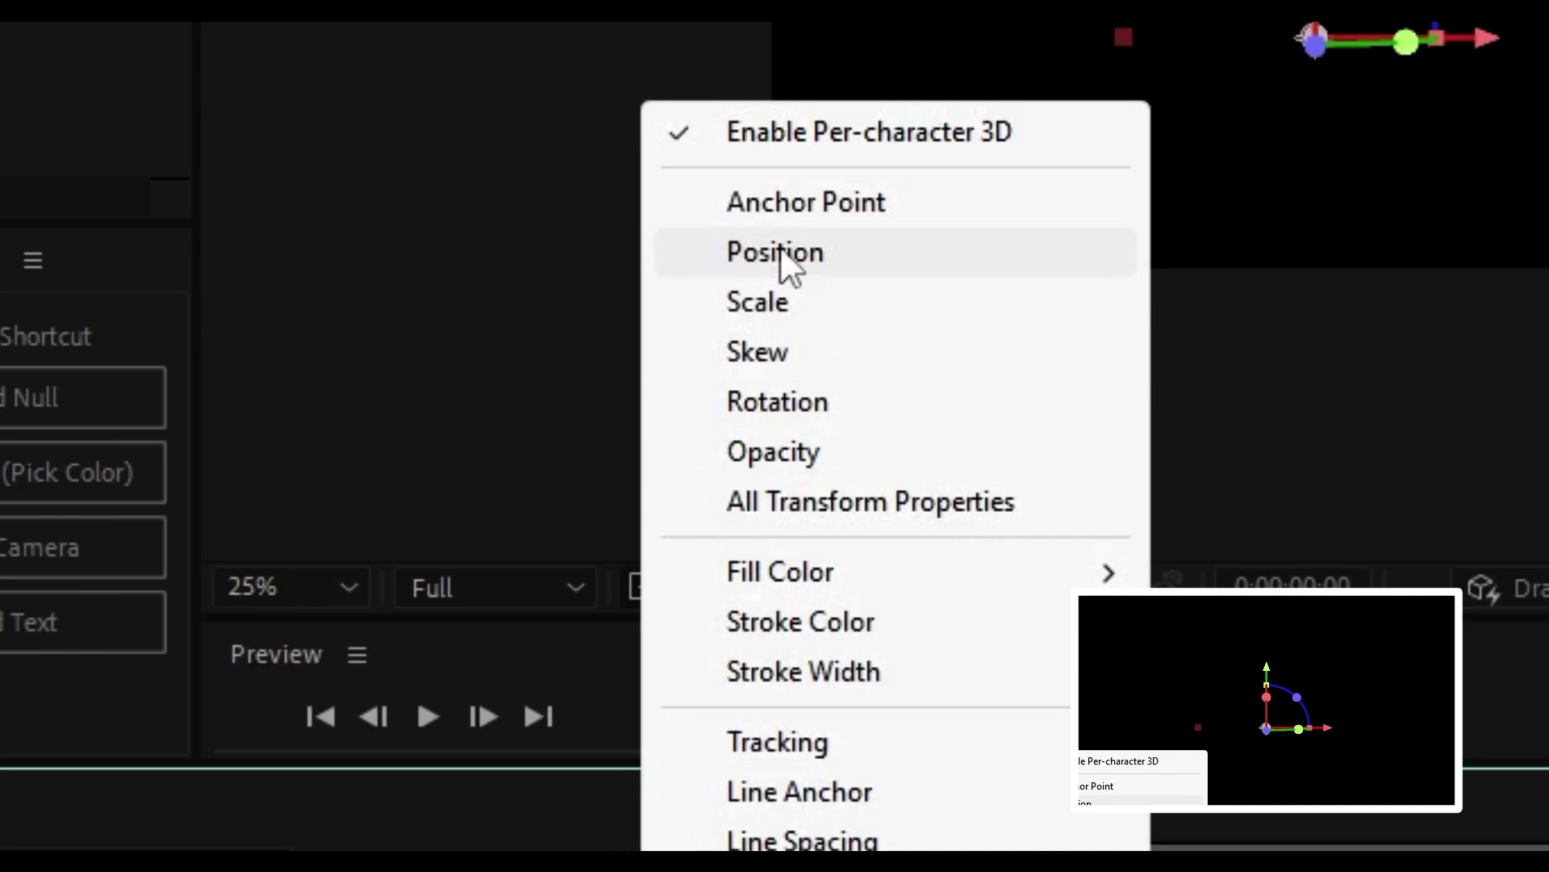
left_click(786, 266)
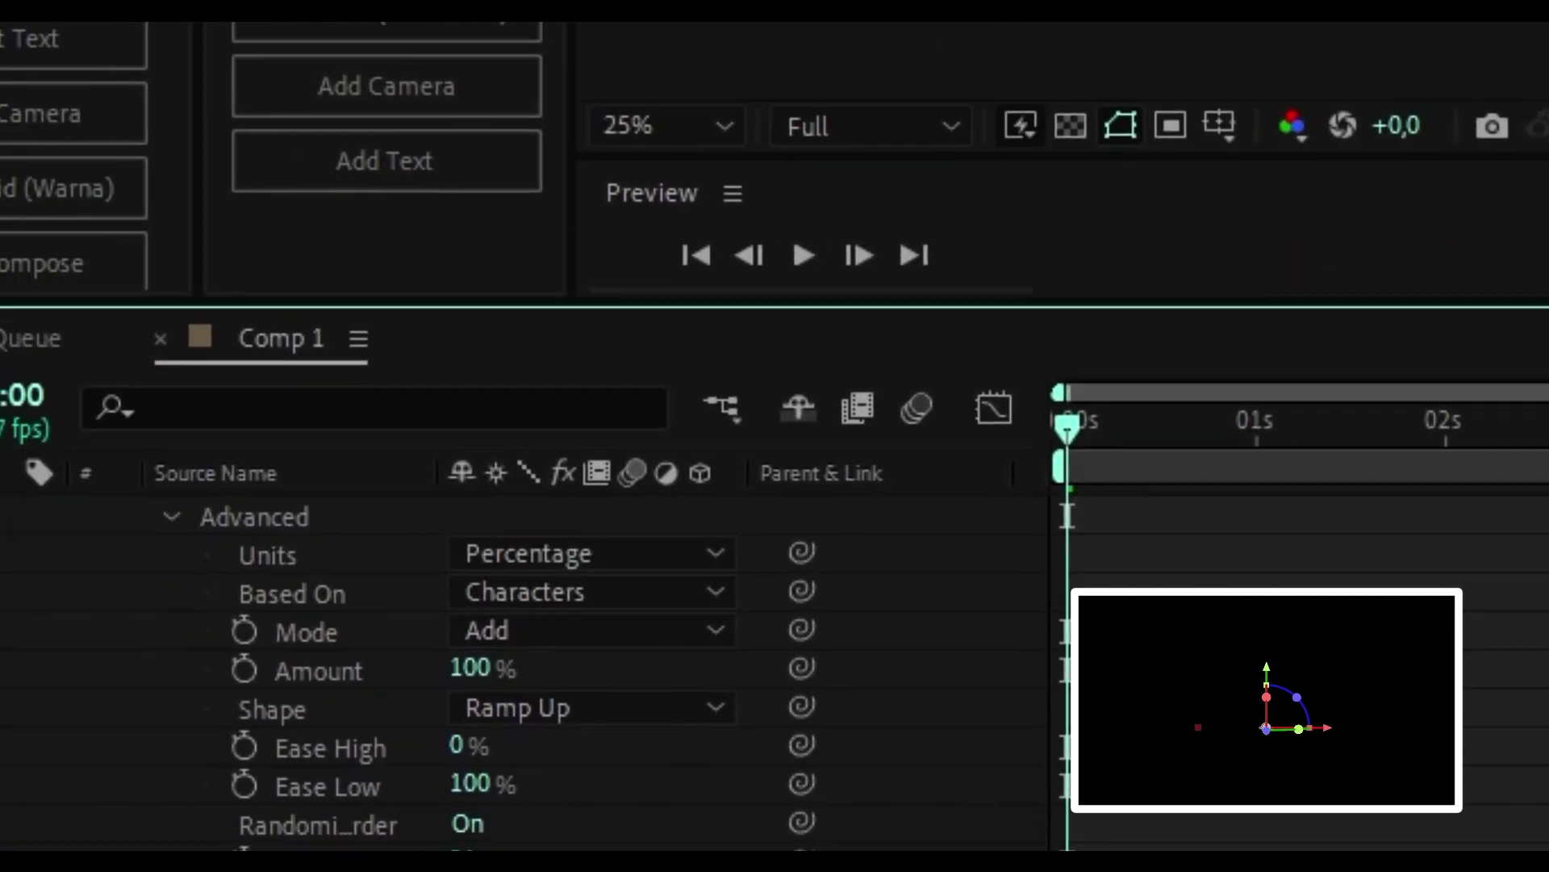
left_click_drag(1220, 313, 1314, 255)
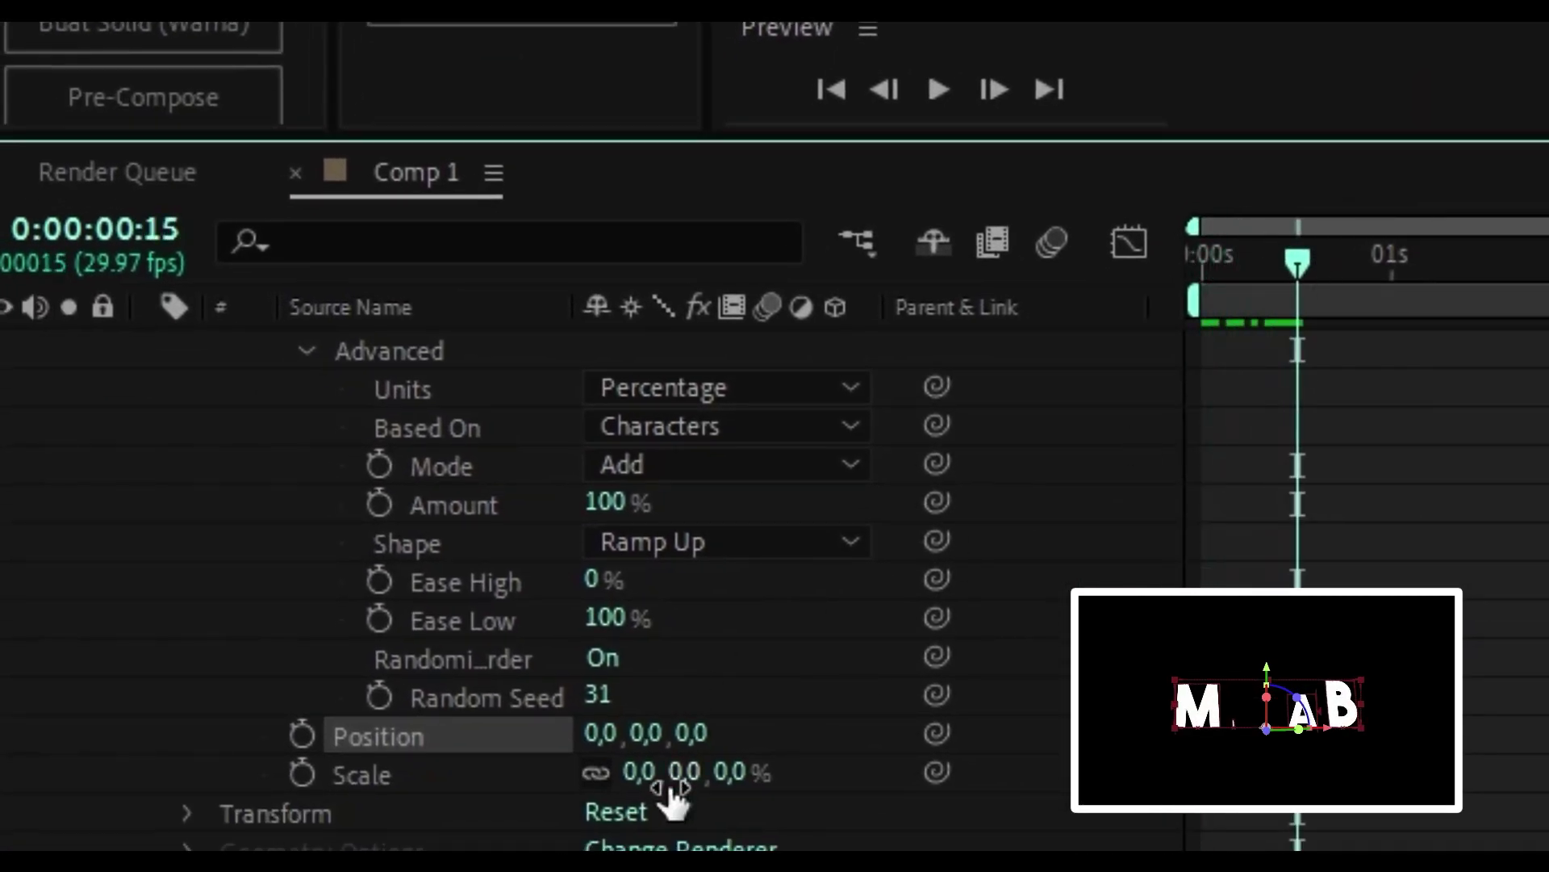
left_click_drag(637, 733, 0, 697)
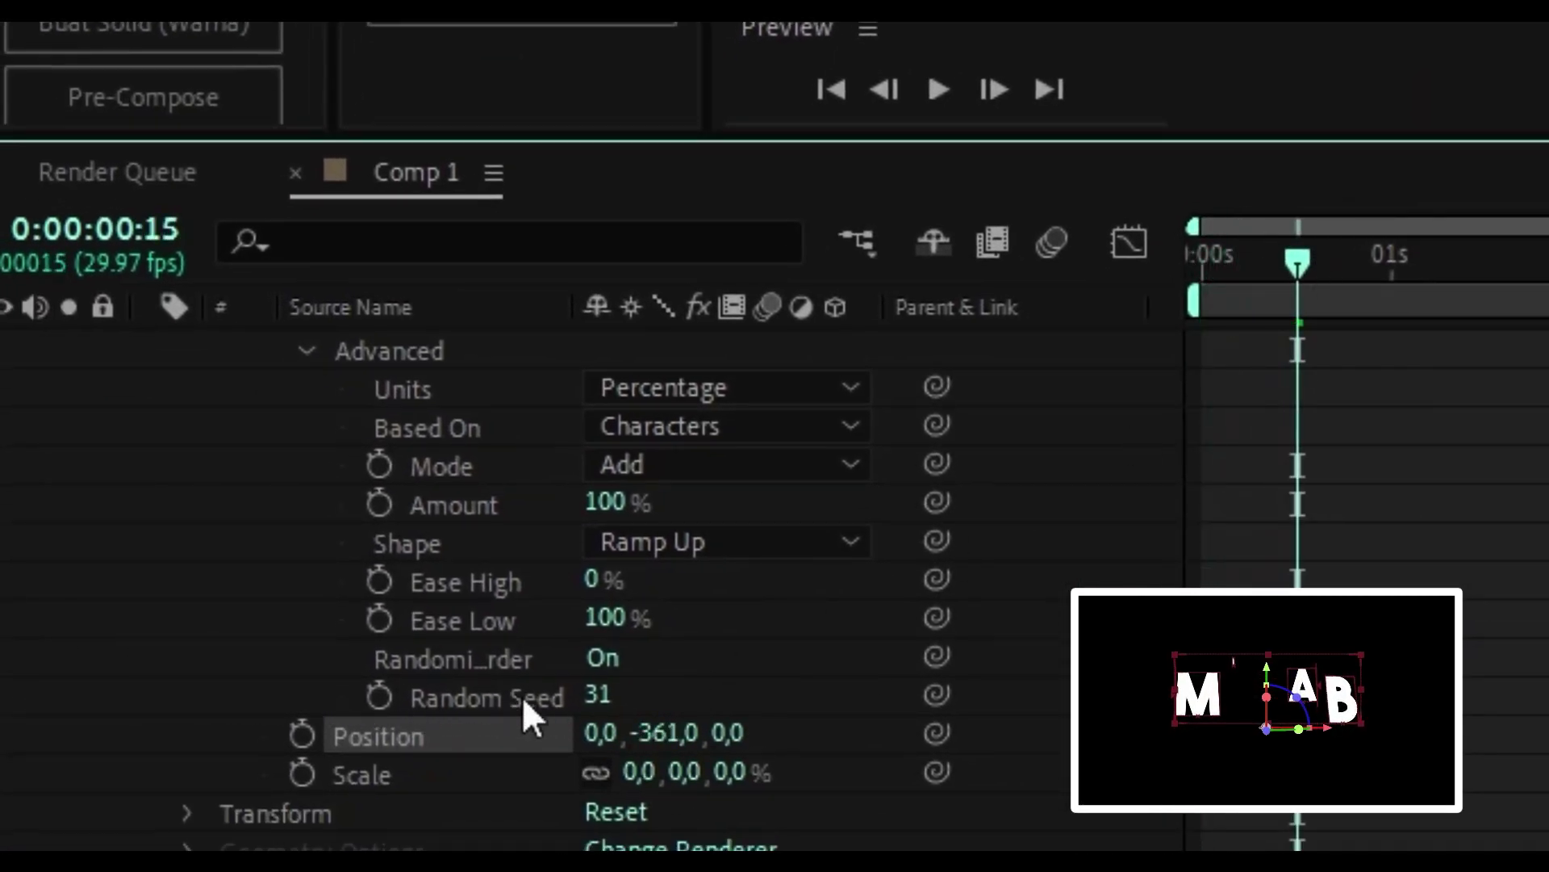
left_click(666, 732)
type("-35")
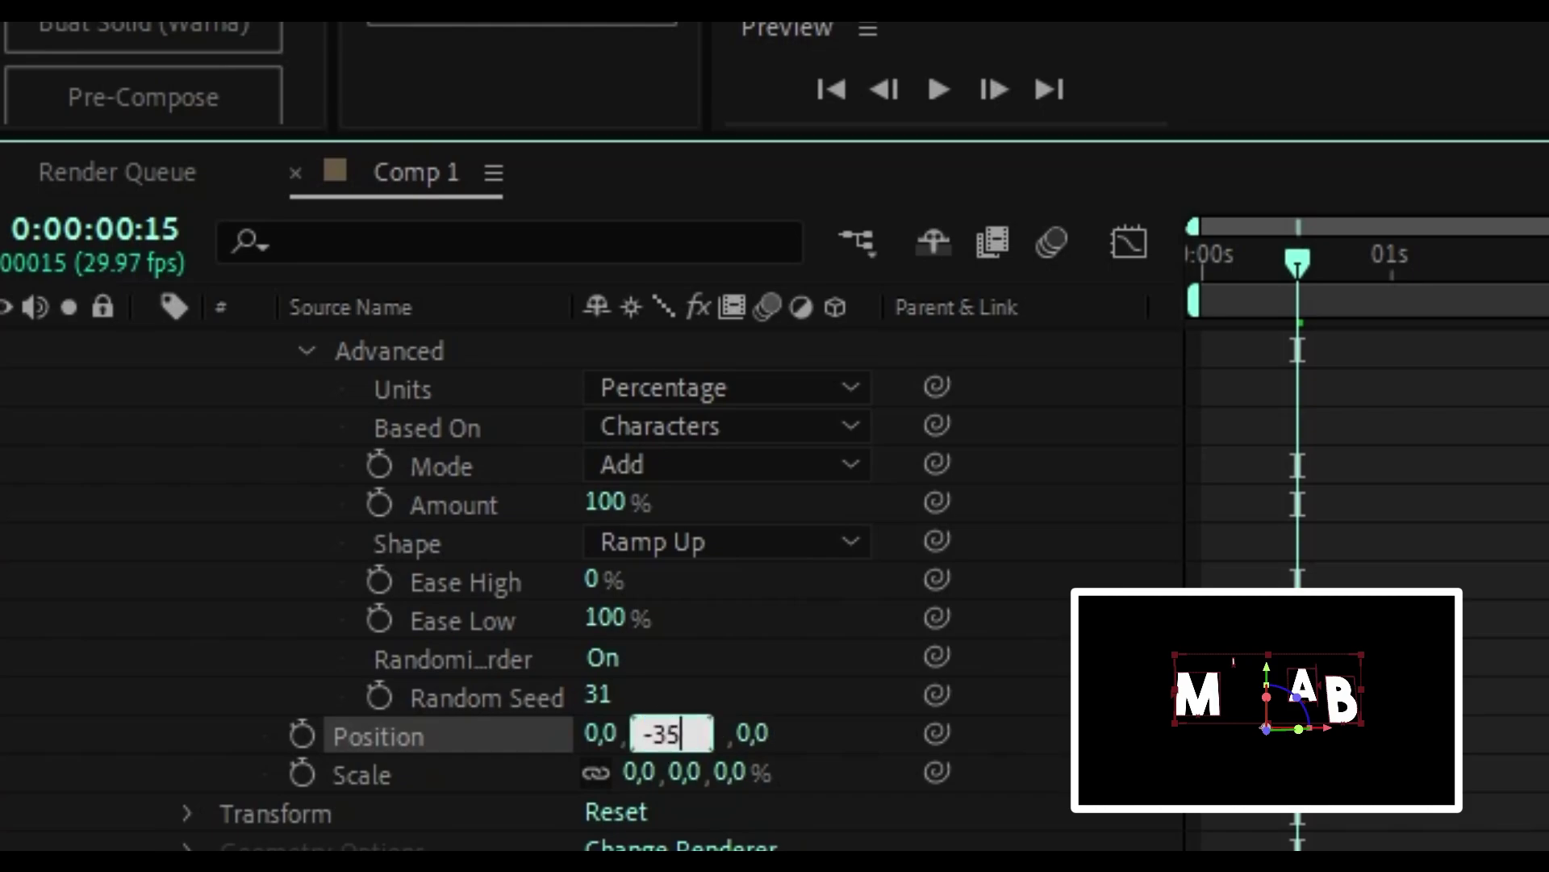
type("0")
key("Return")
Step: Preview the MISAB letters sliding into place from the start
key("Home")
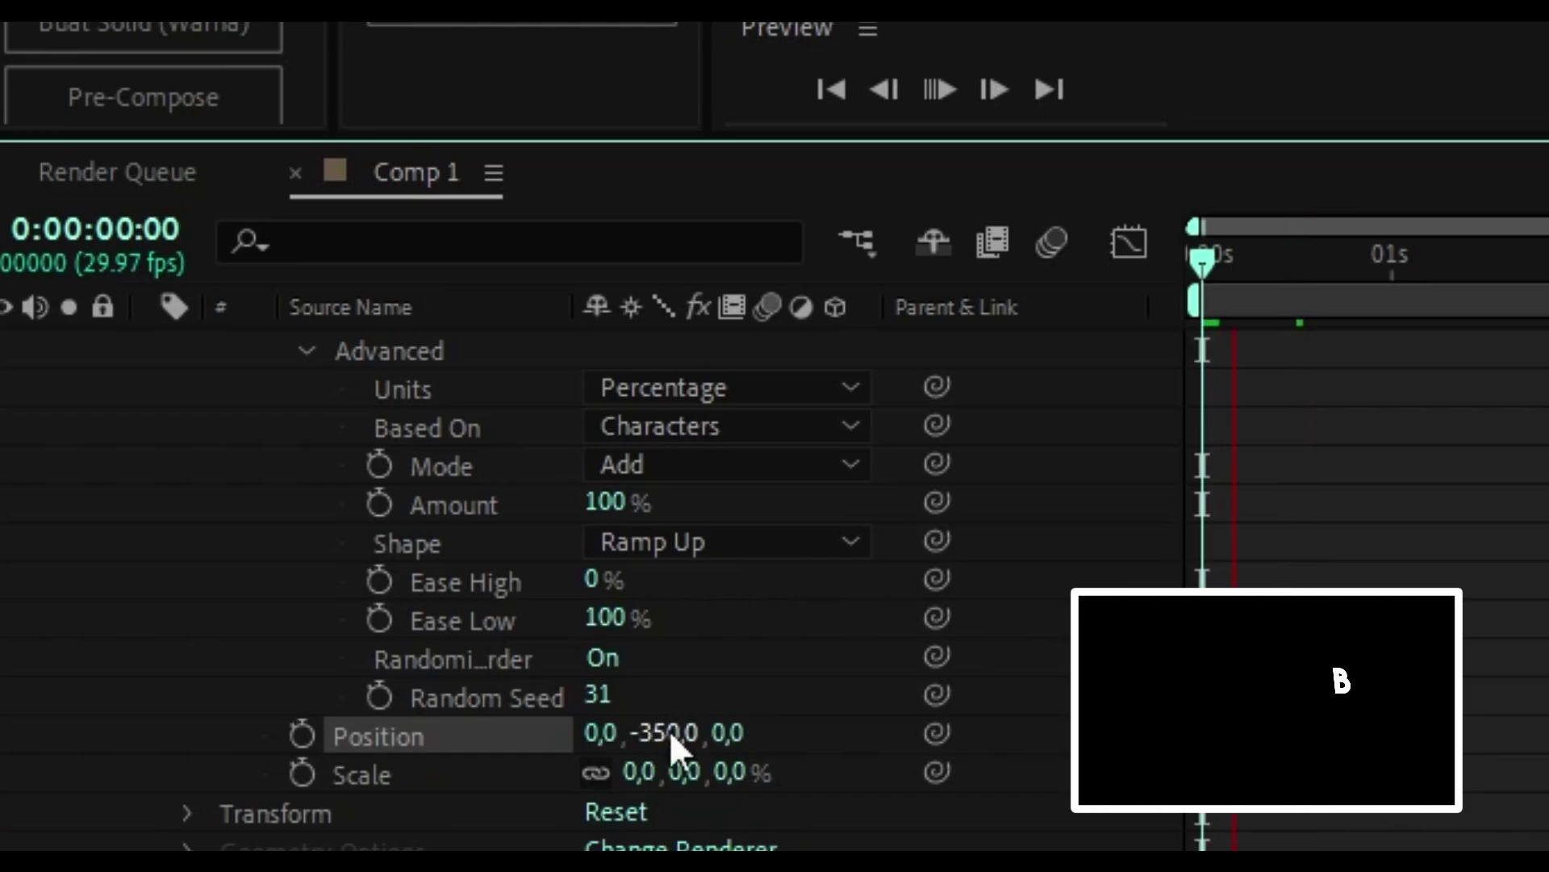
key("space")
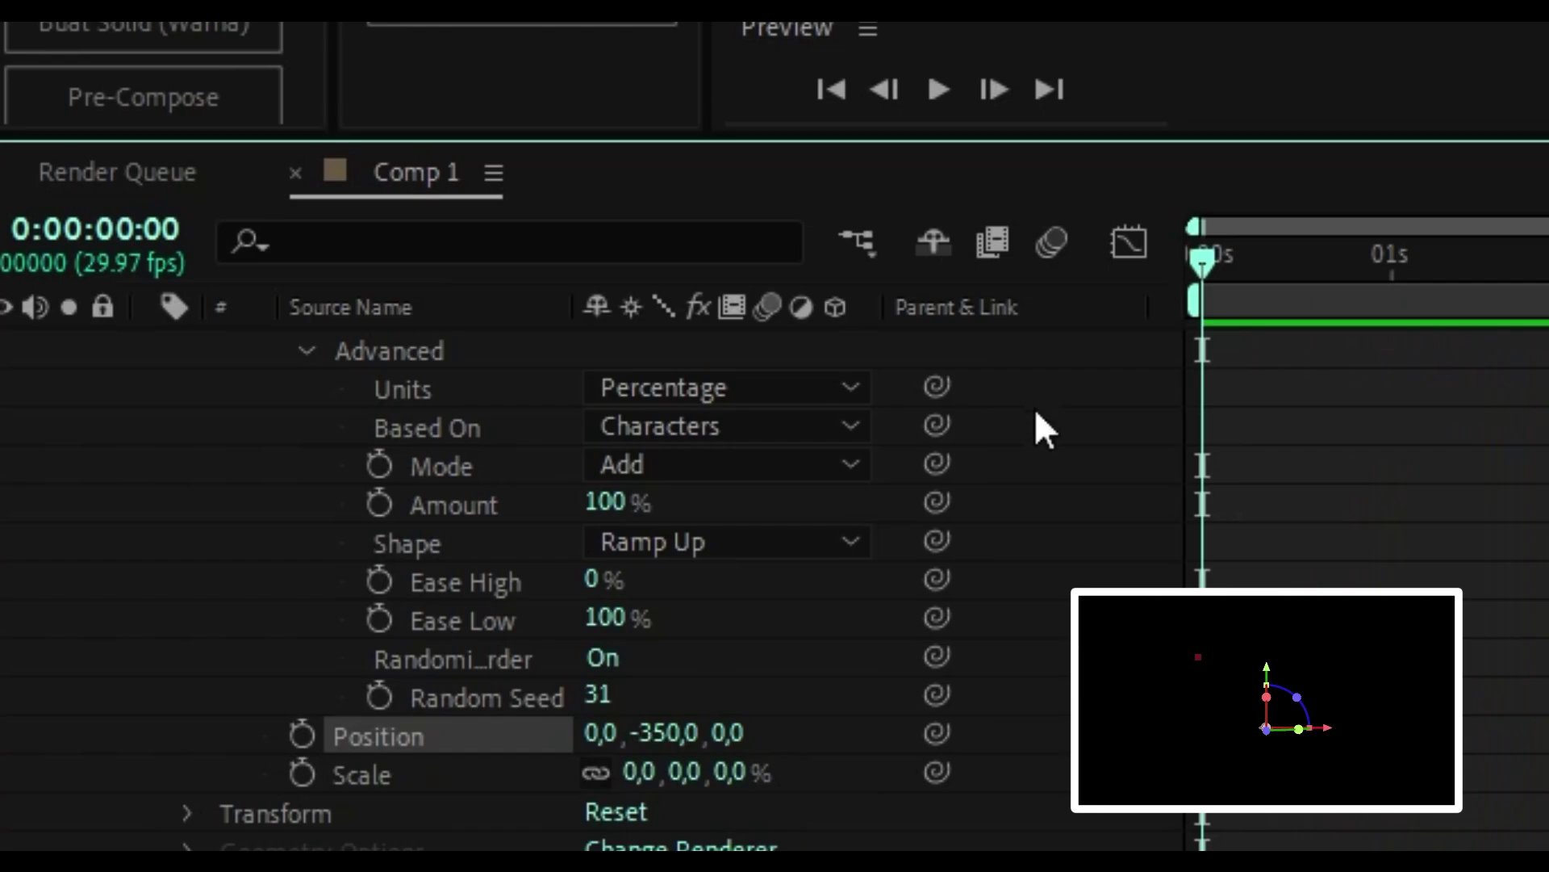
key("space")
key("space")
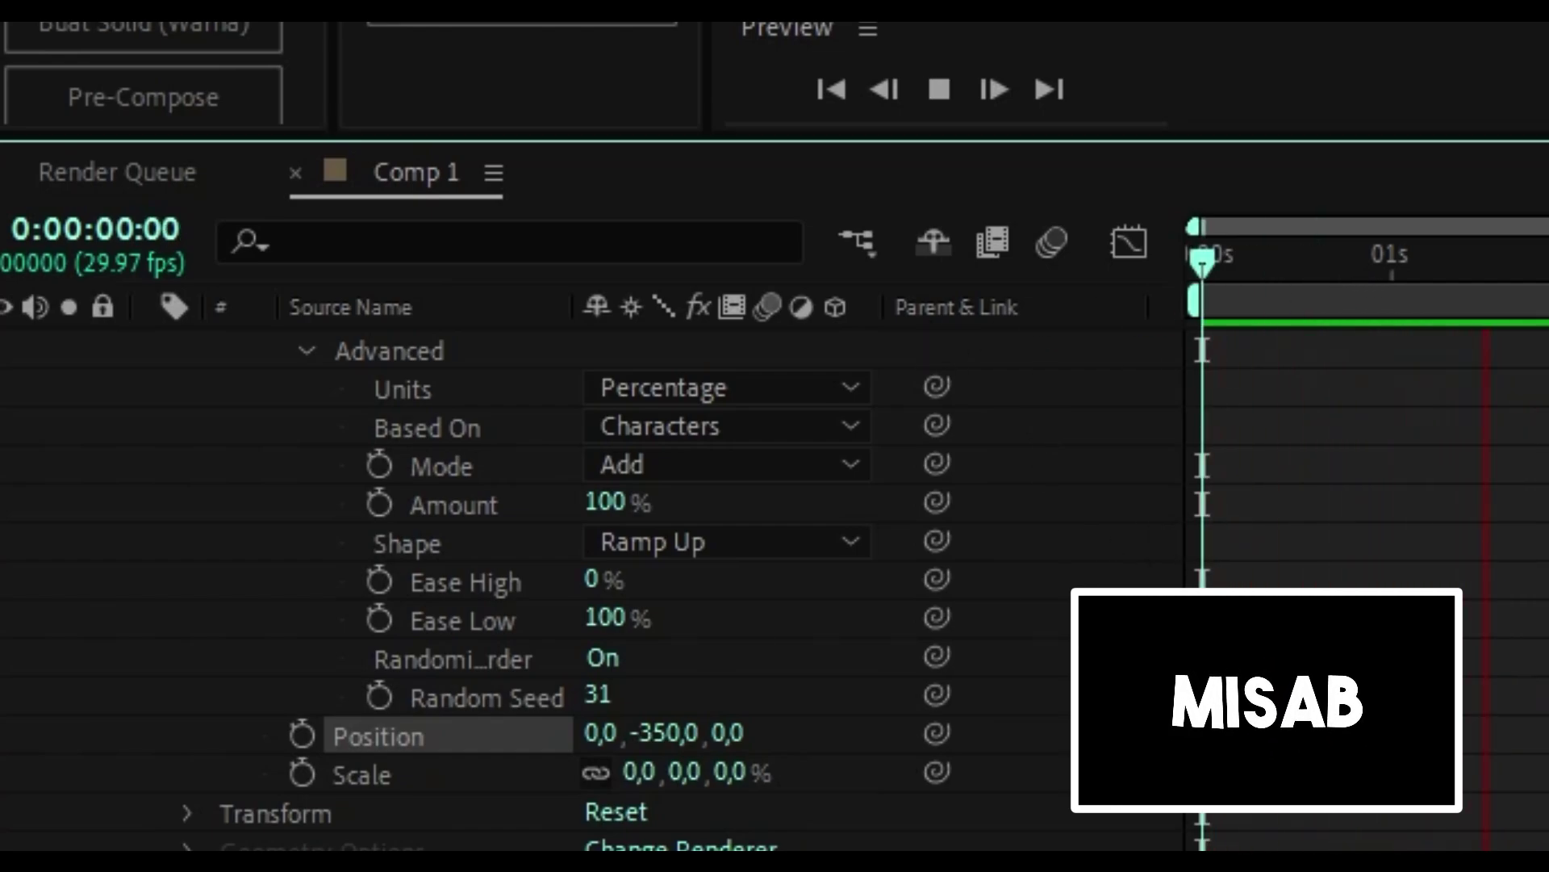
key("space")
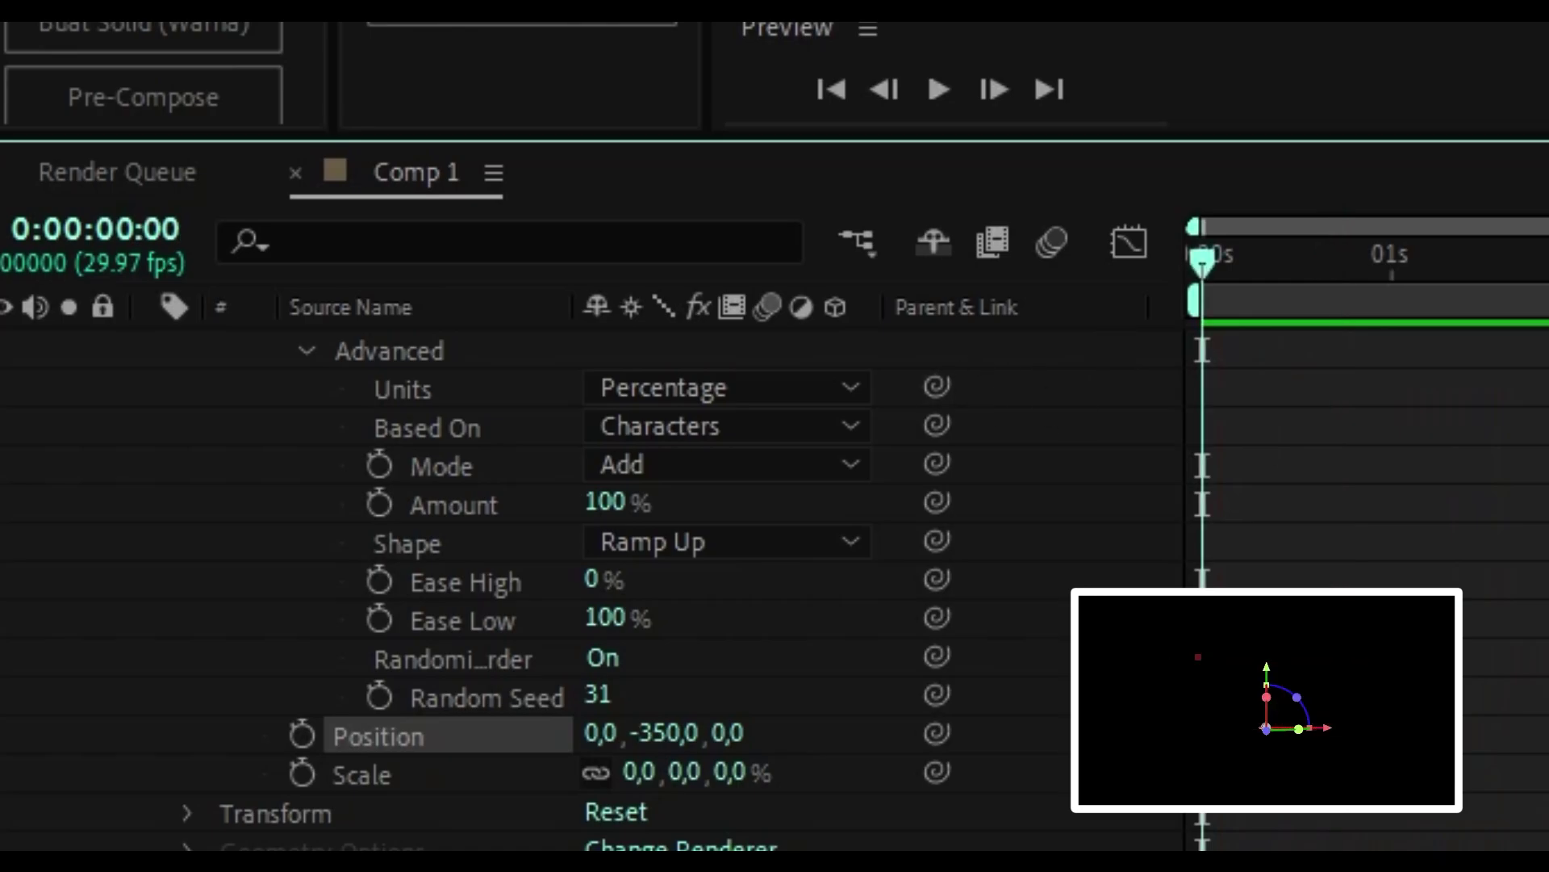
Step: Collapse Animator 2 and its Range Selector to tidy the timeline
scroll(1112, 529, "up", 5)
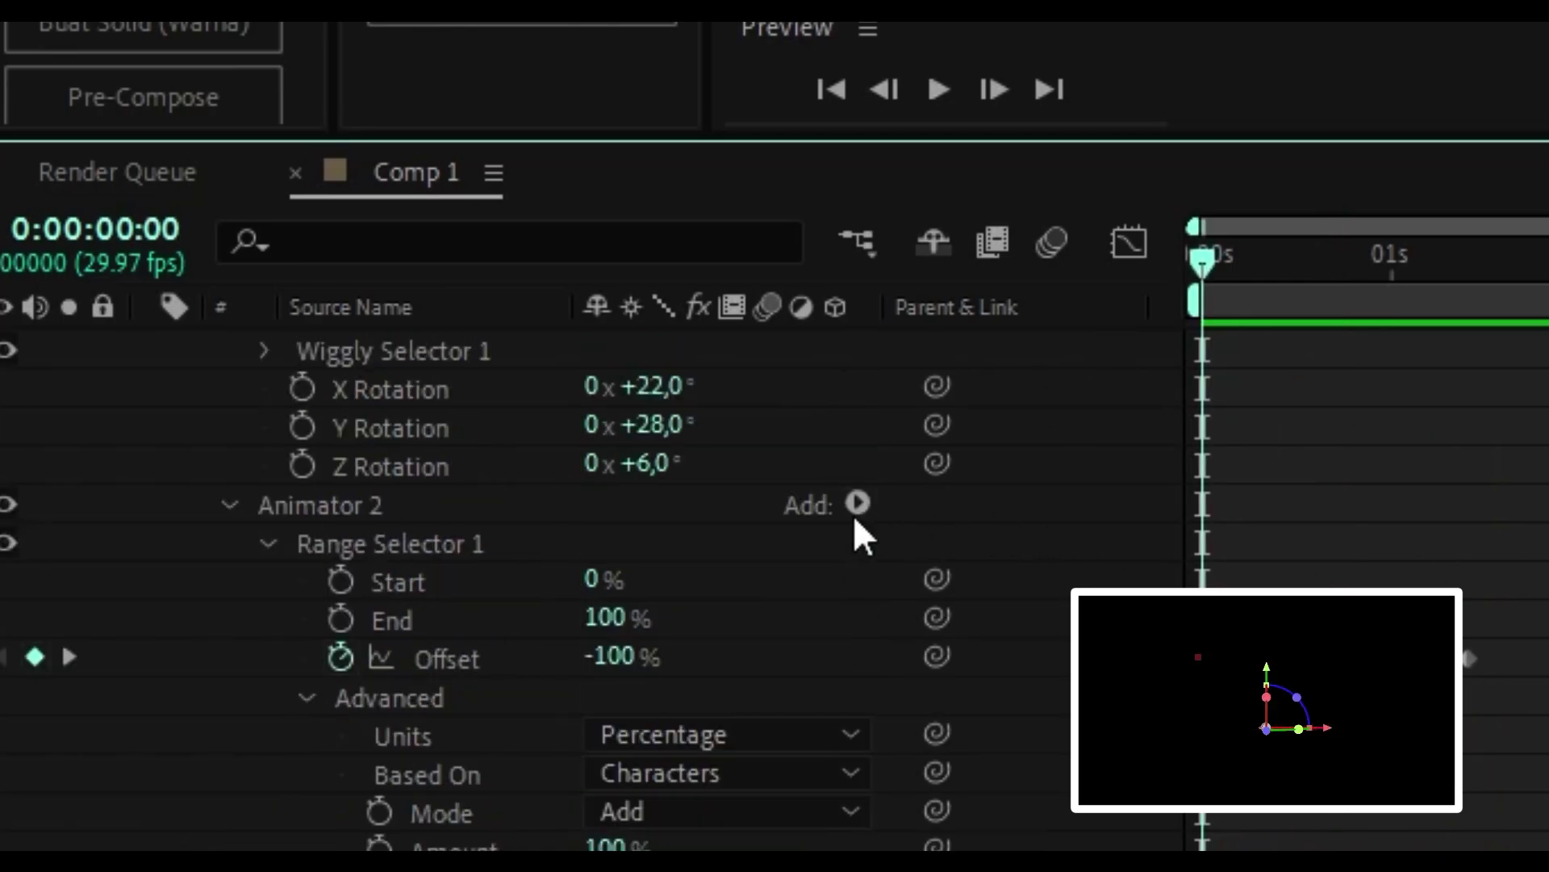
scroll(1049, 569, "up", 4)
left_click(318, 775)
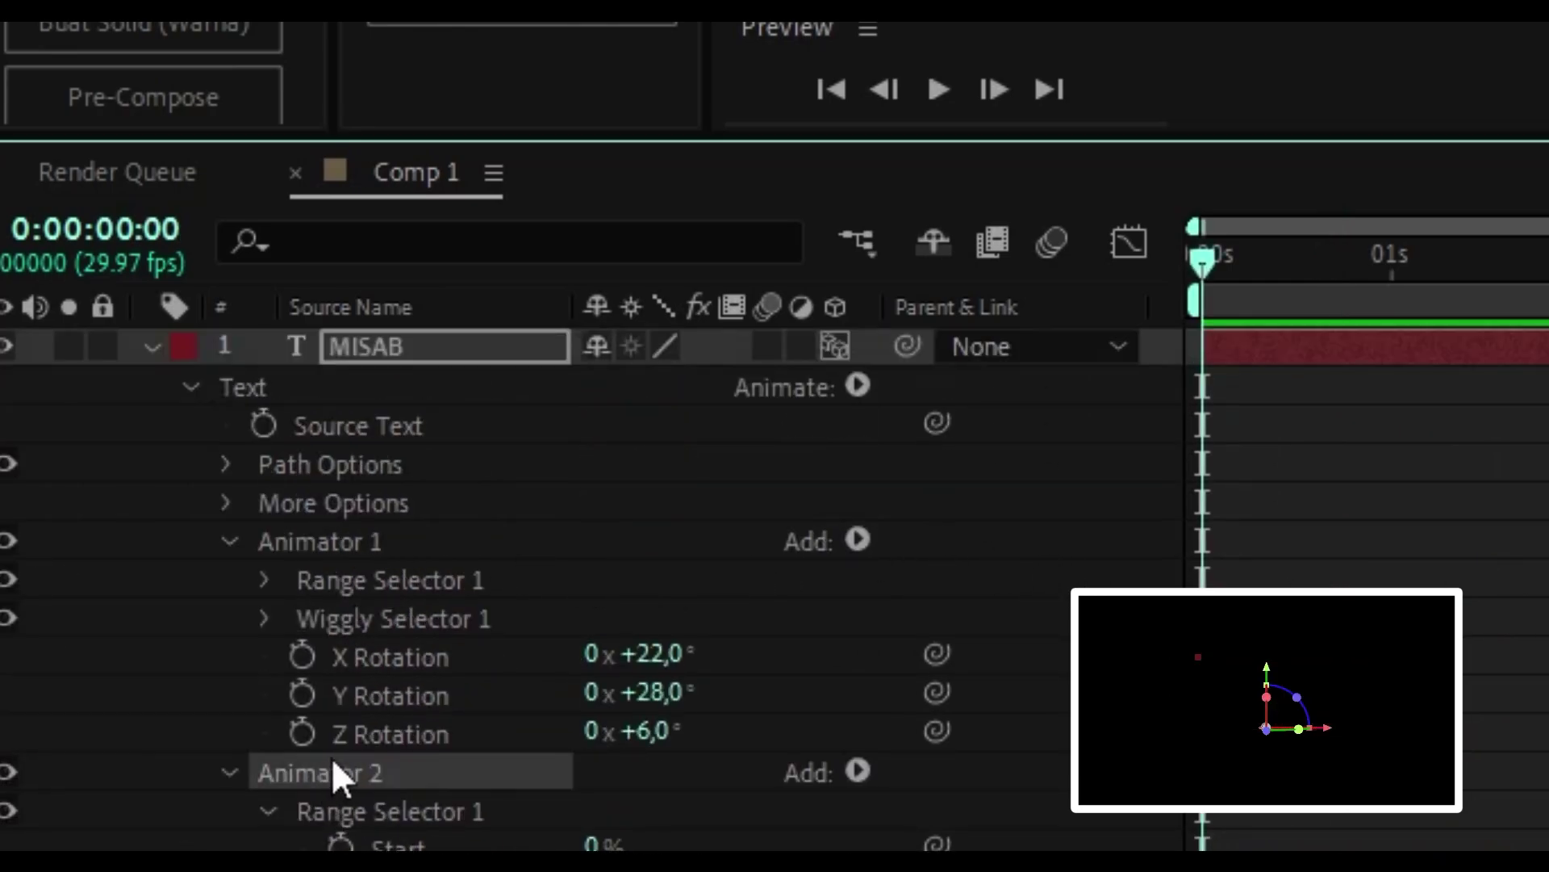
scroll(339, 743, "down", 3)
left_click(267, 581)
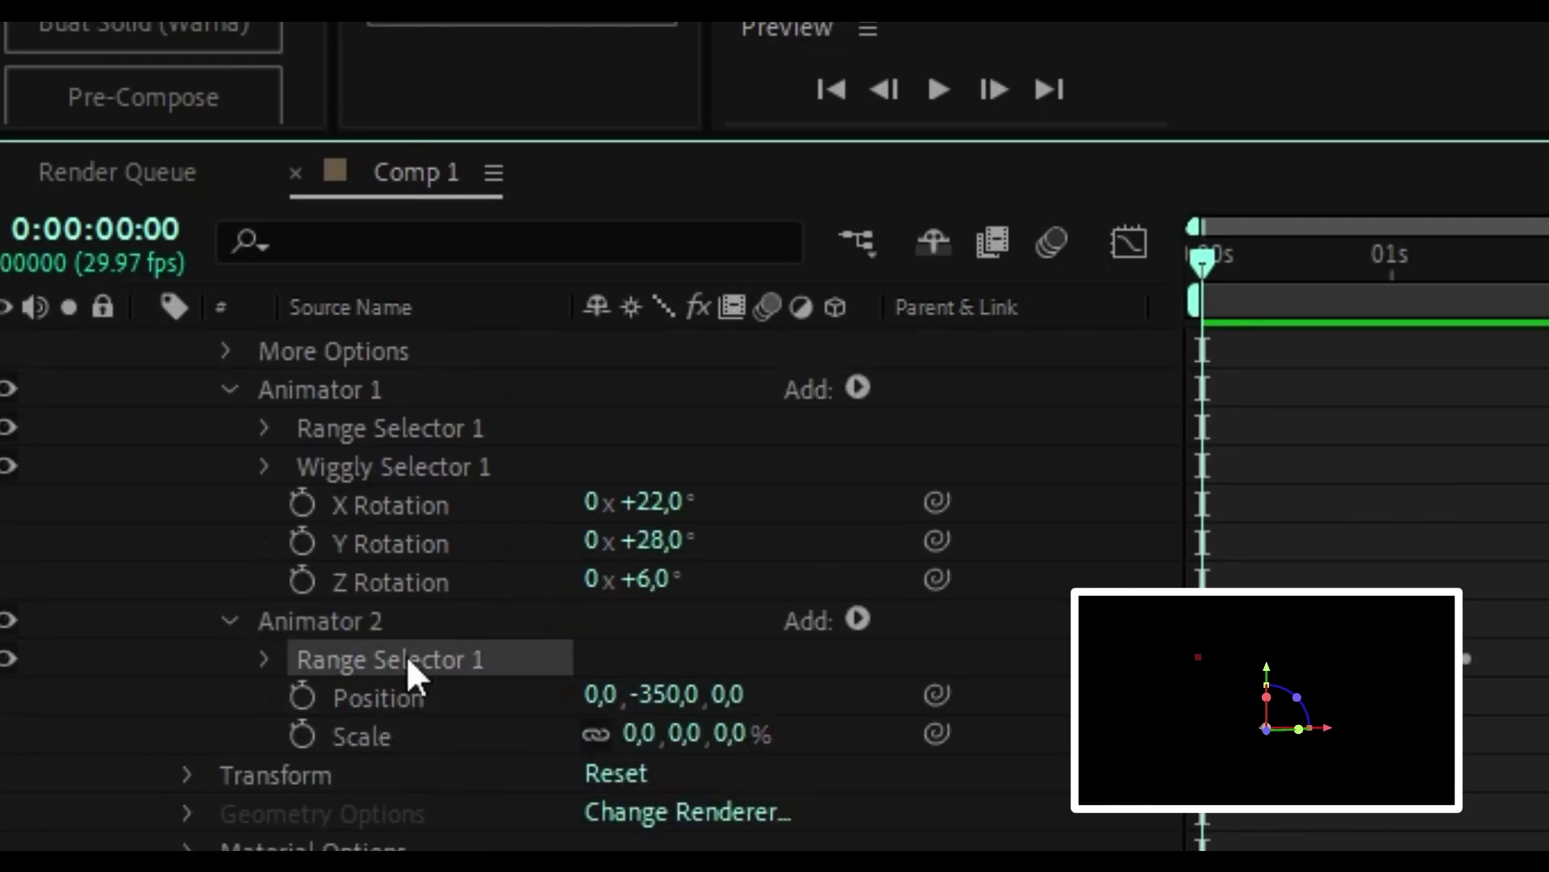
left_click(231, 621)
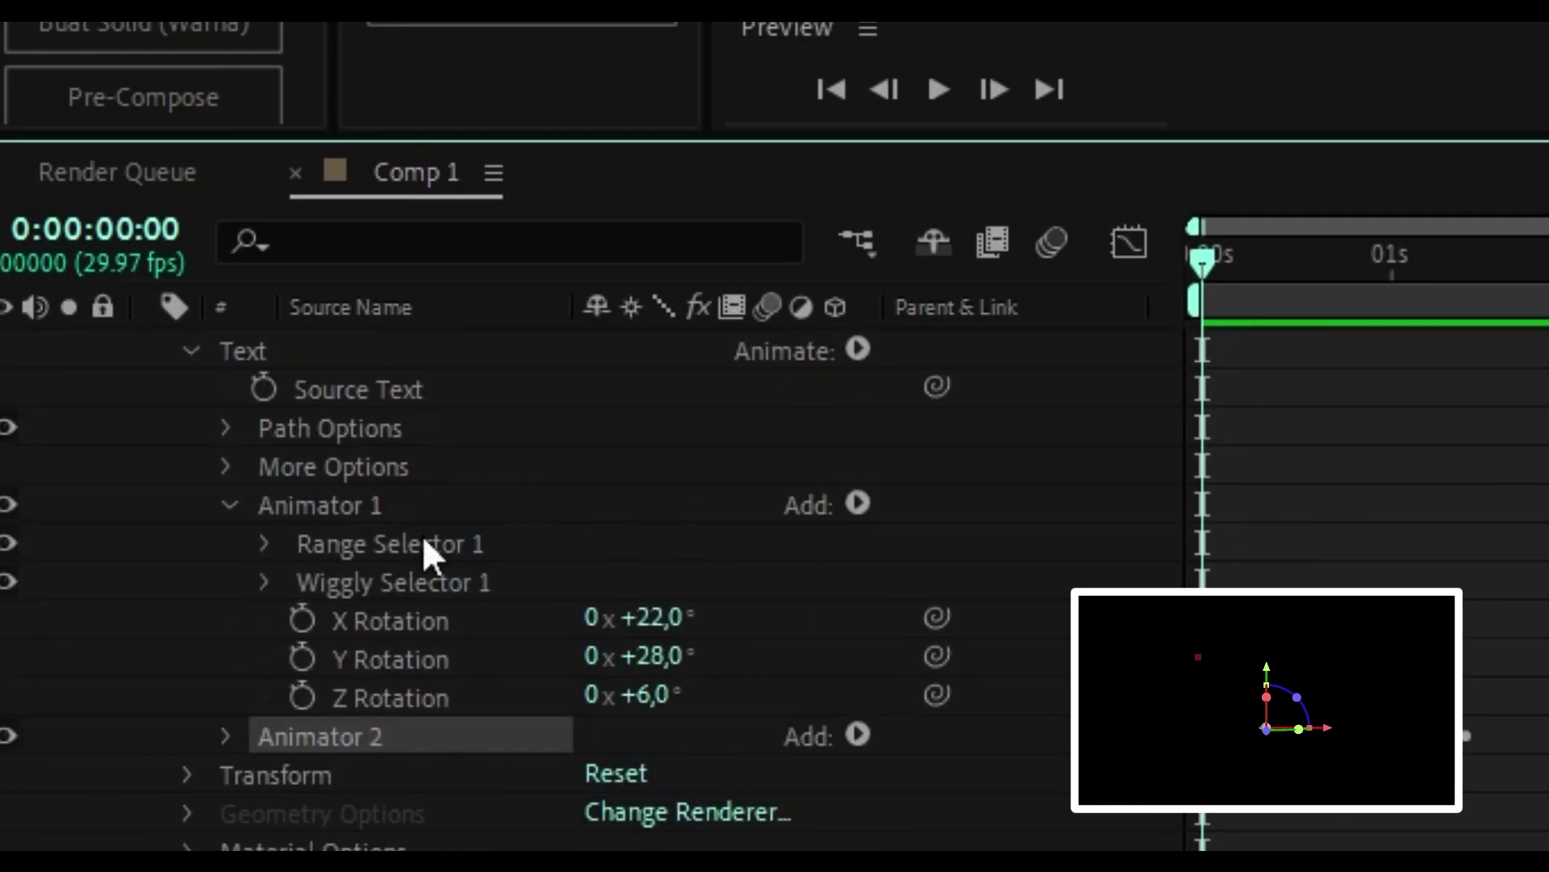
left_click(461, 575)
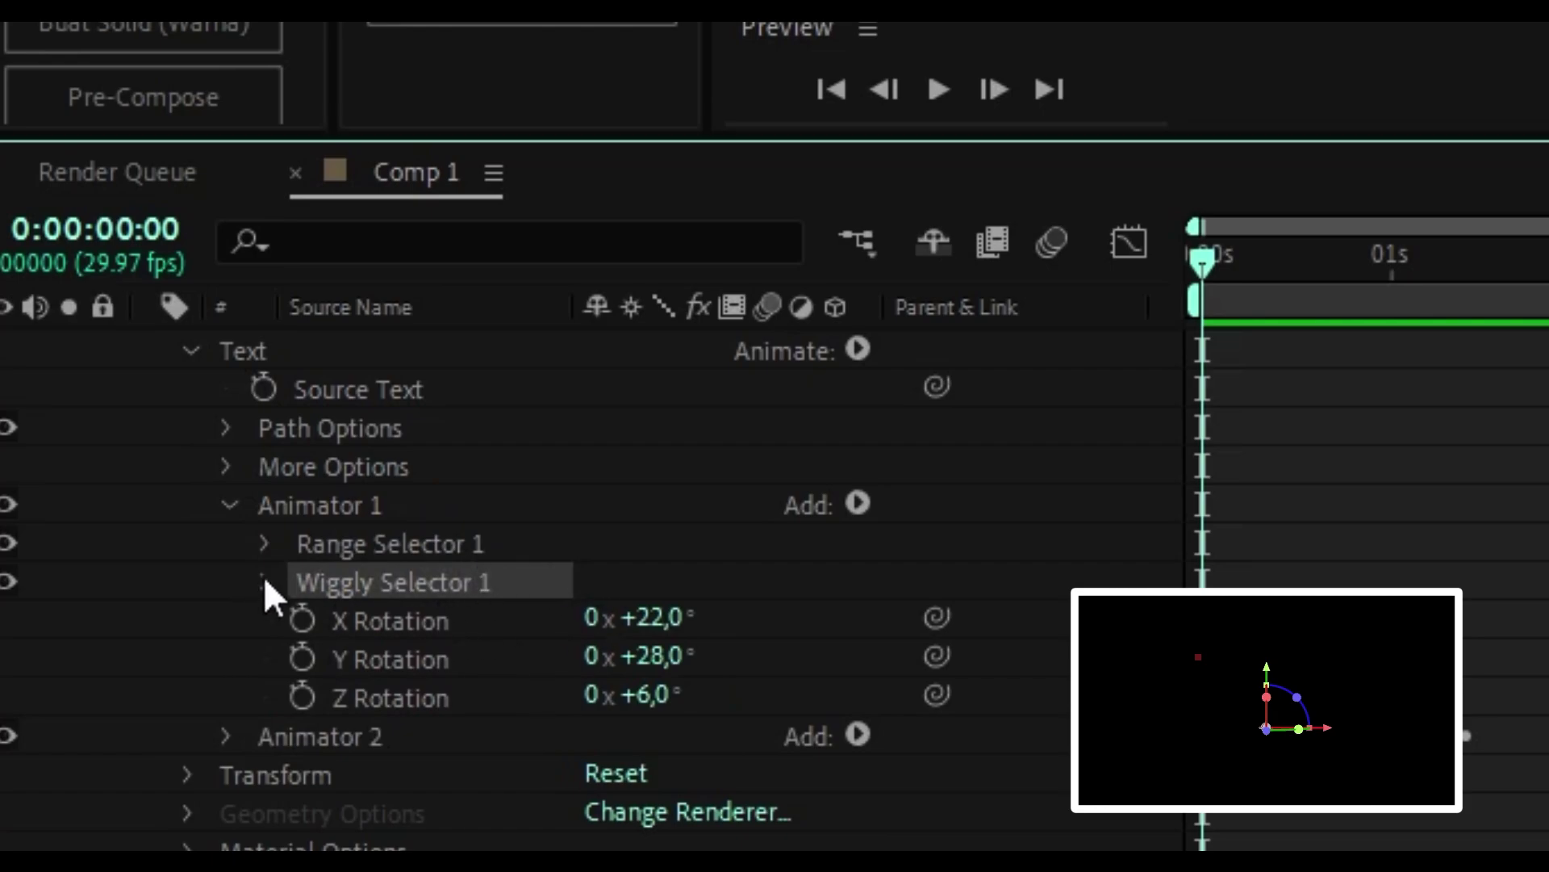
scroll(431, 424, "up", 1)
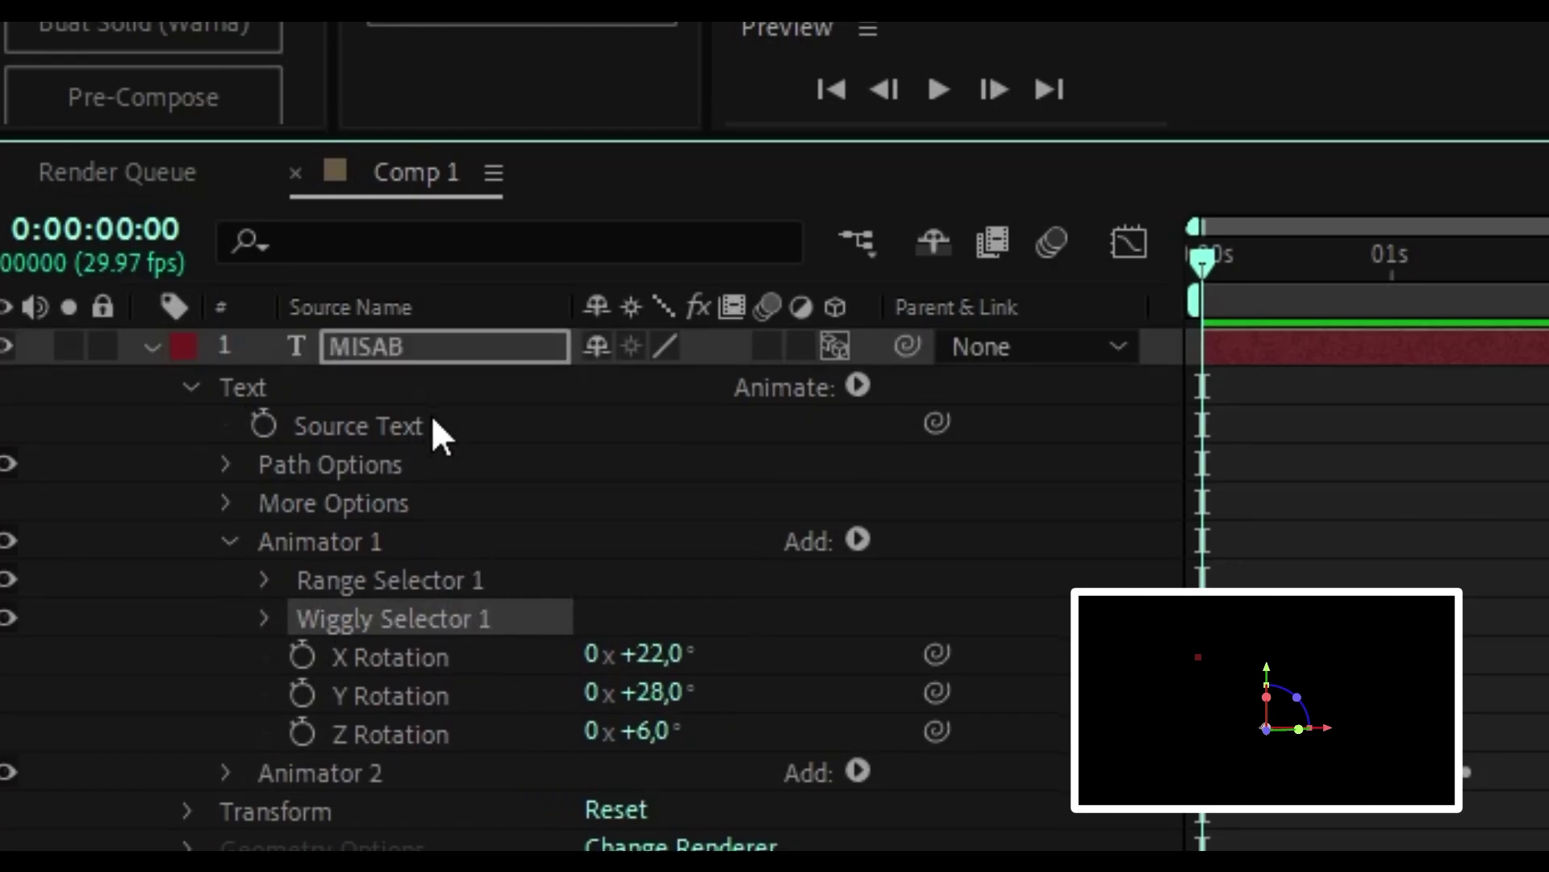
Step: Add a Tracking animator (Animator 3) and keyframe Tracking Amount at -180 at 0:00
left_click(415, 385)
left_click(858, 385)
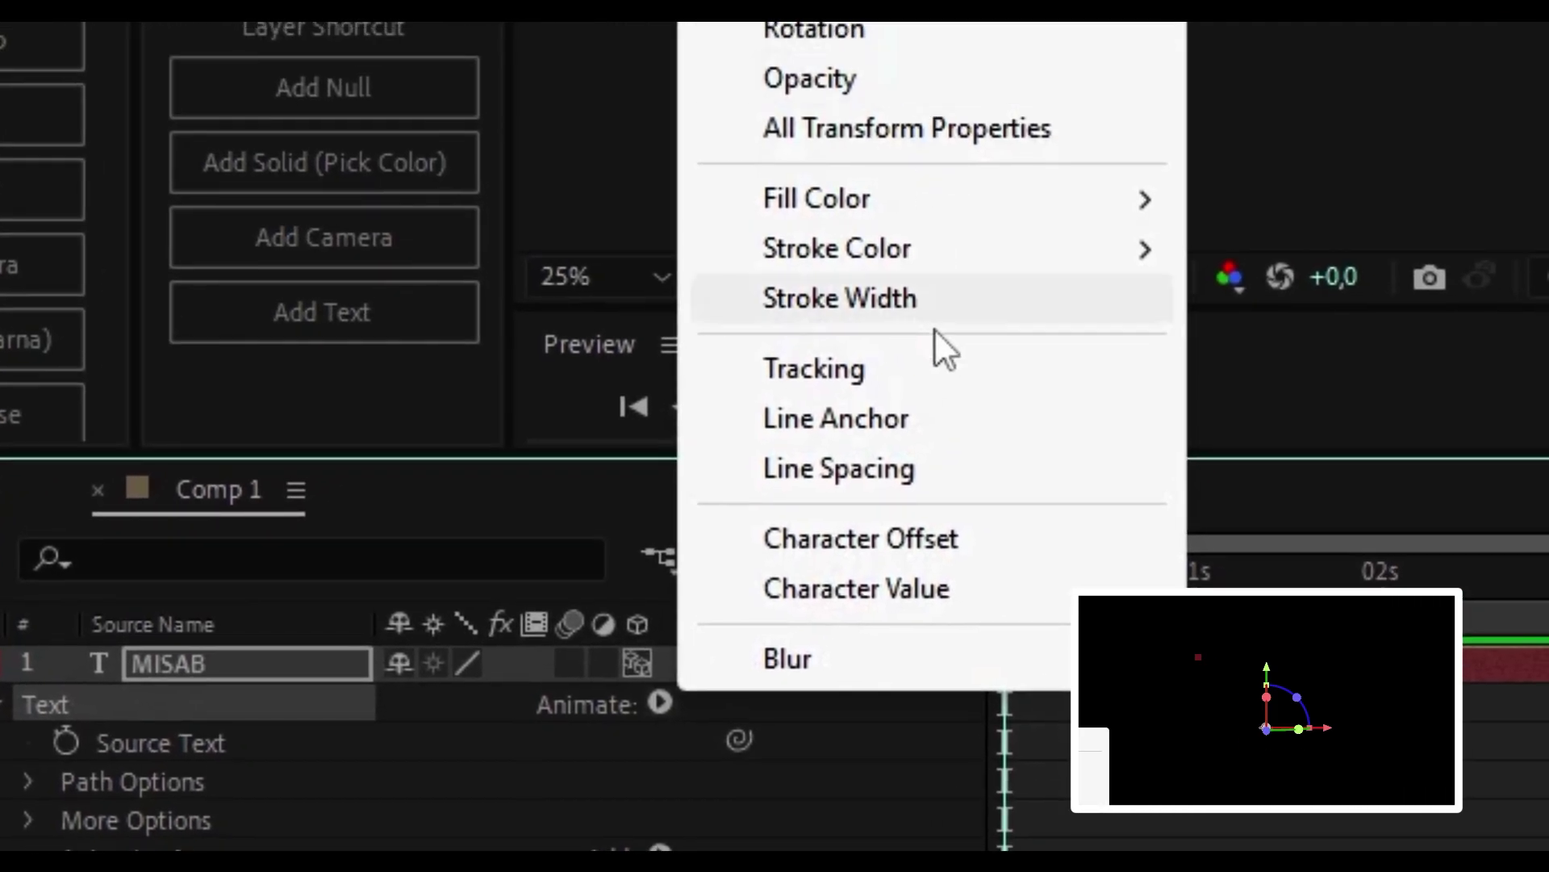
left_click(1130, 51)
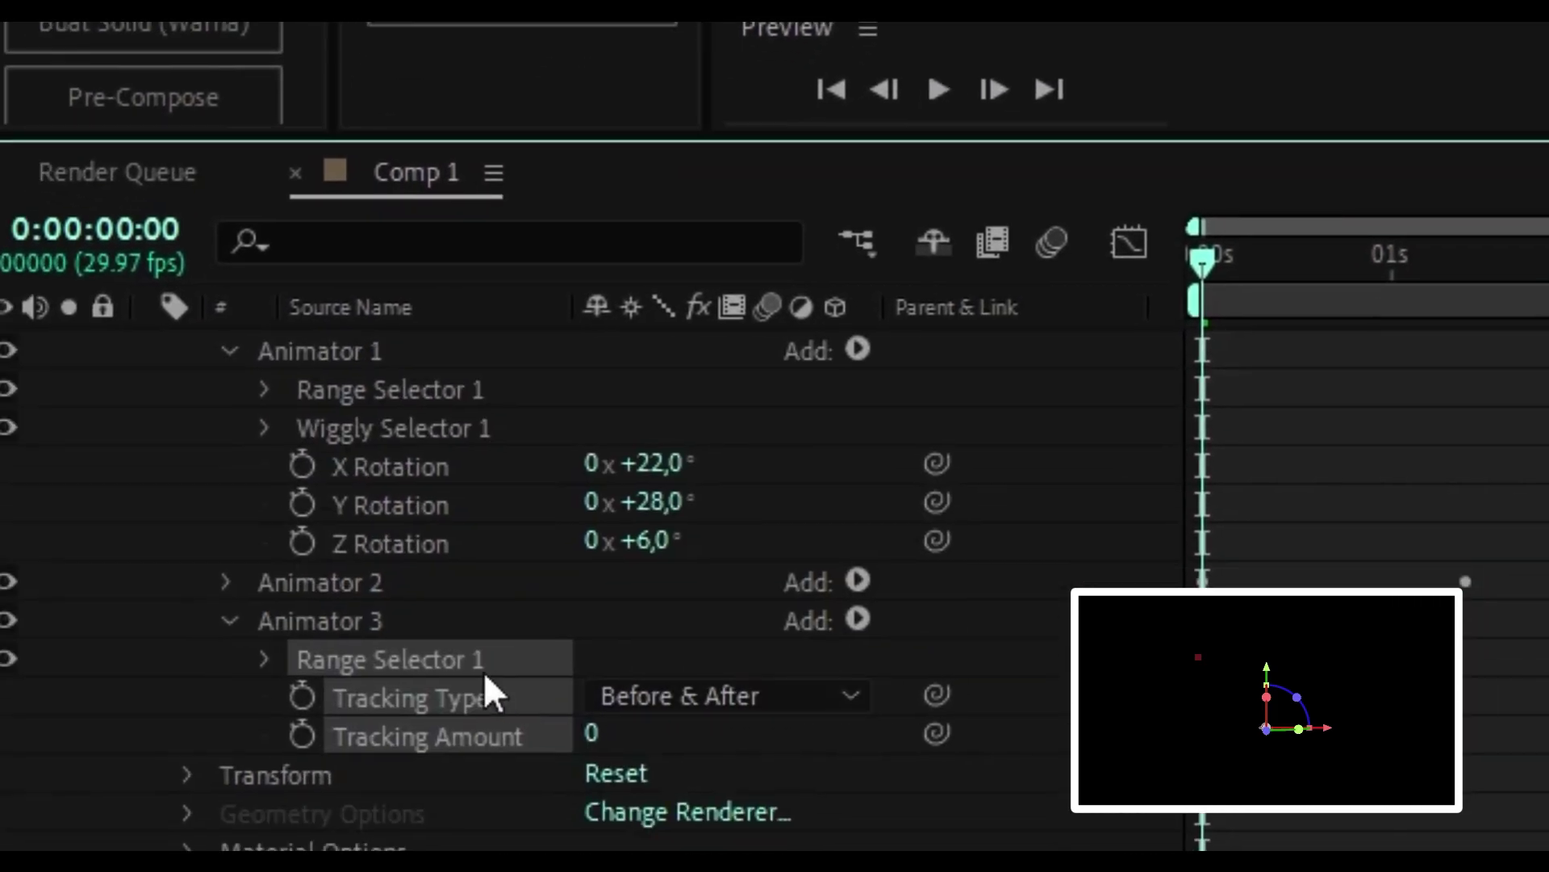
left_click(442, 621)
left_click(500, 736)
left_click(301, 734)
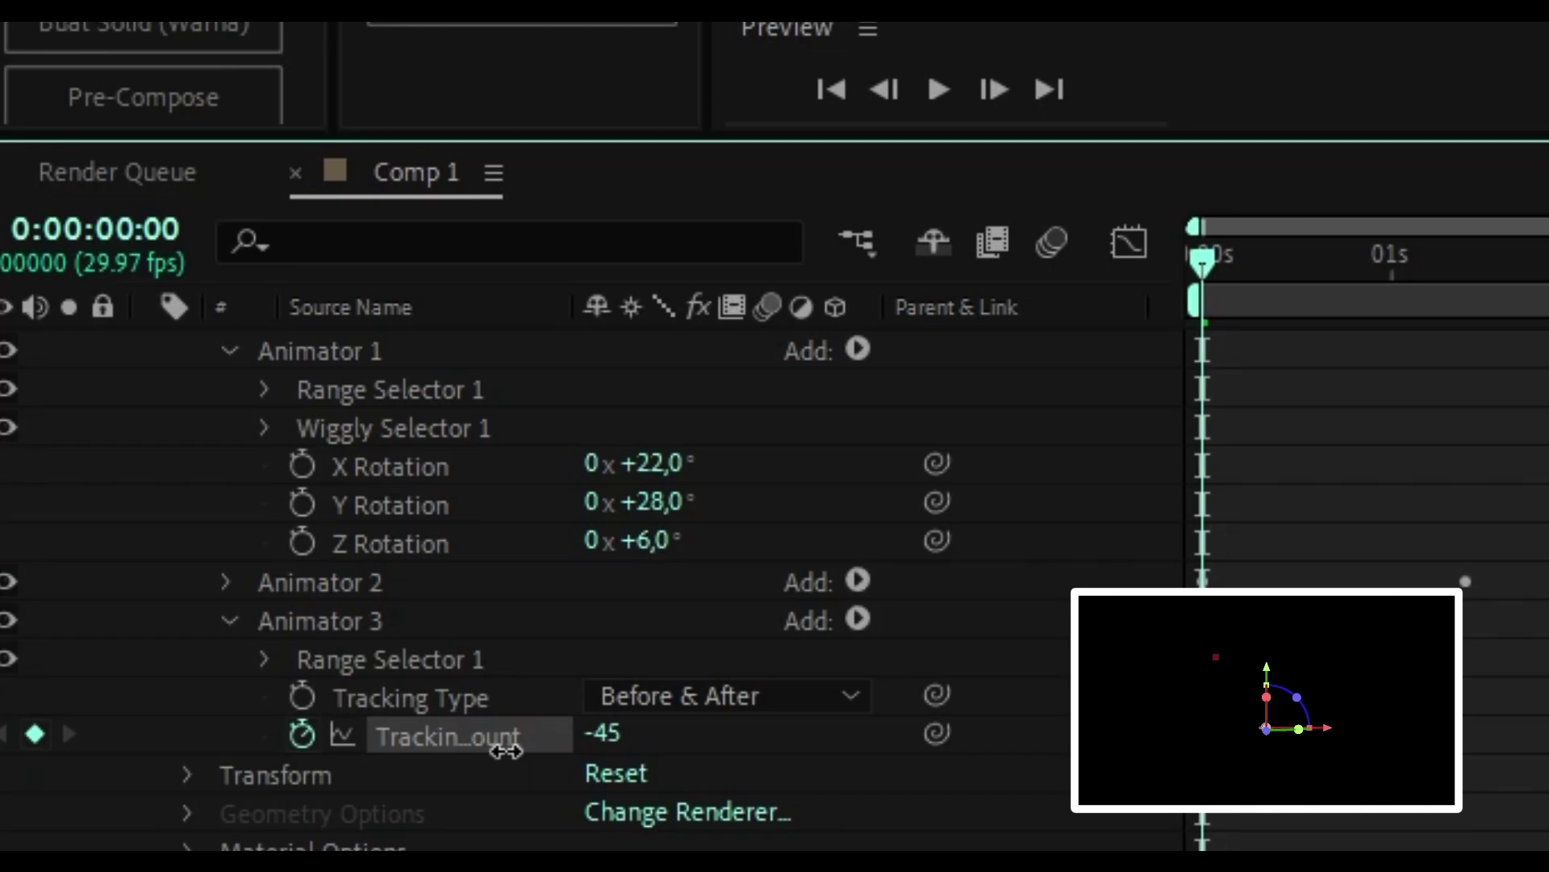
left_click(618, 726)
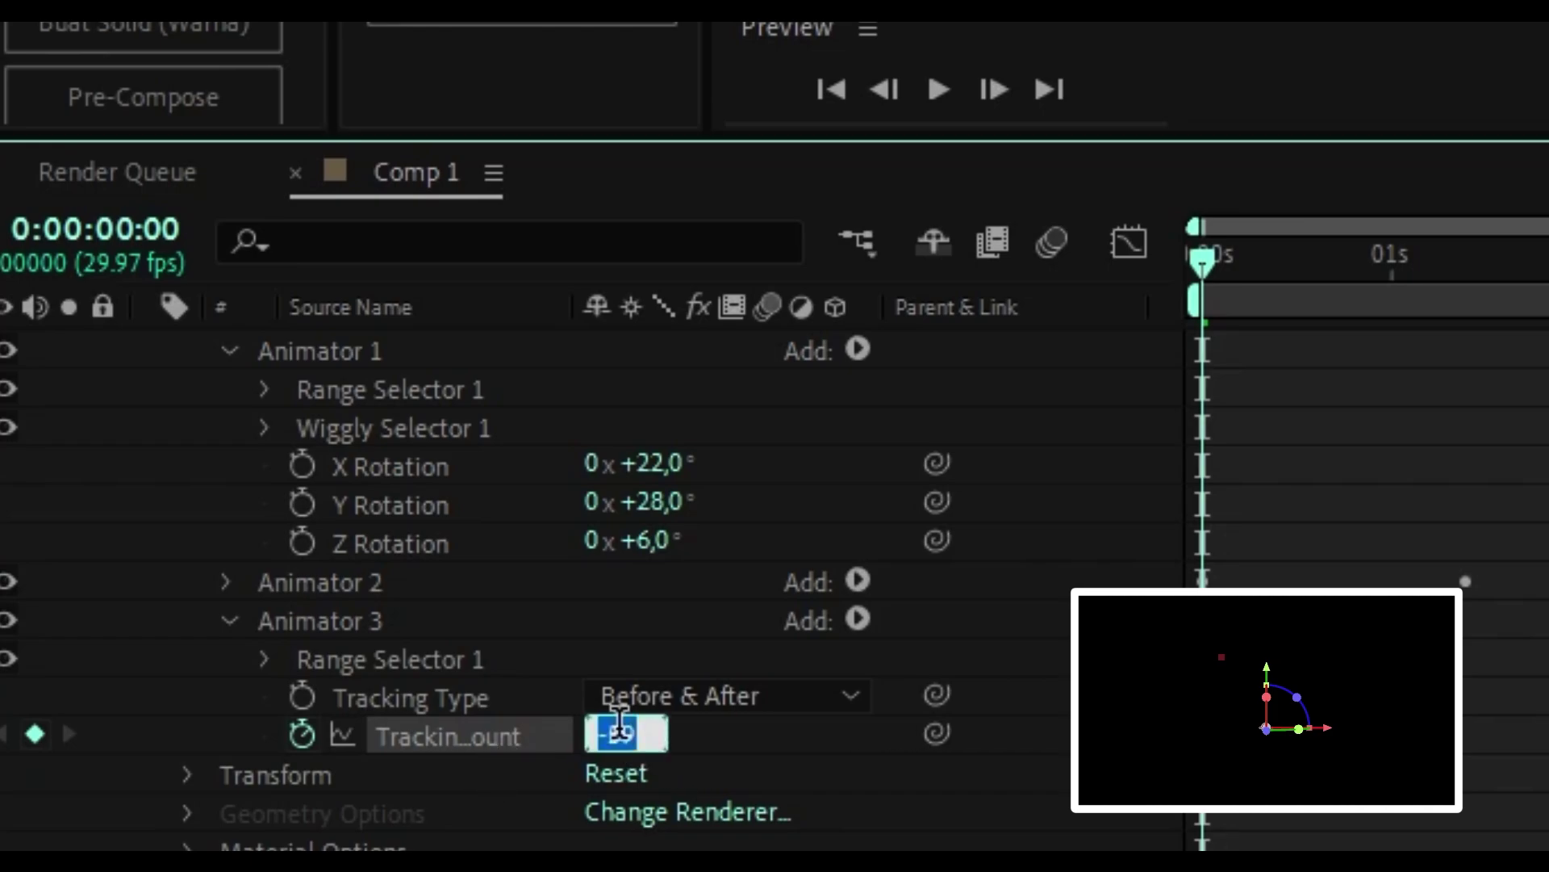
key("Return")
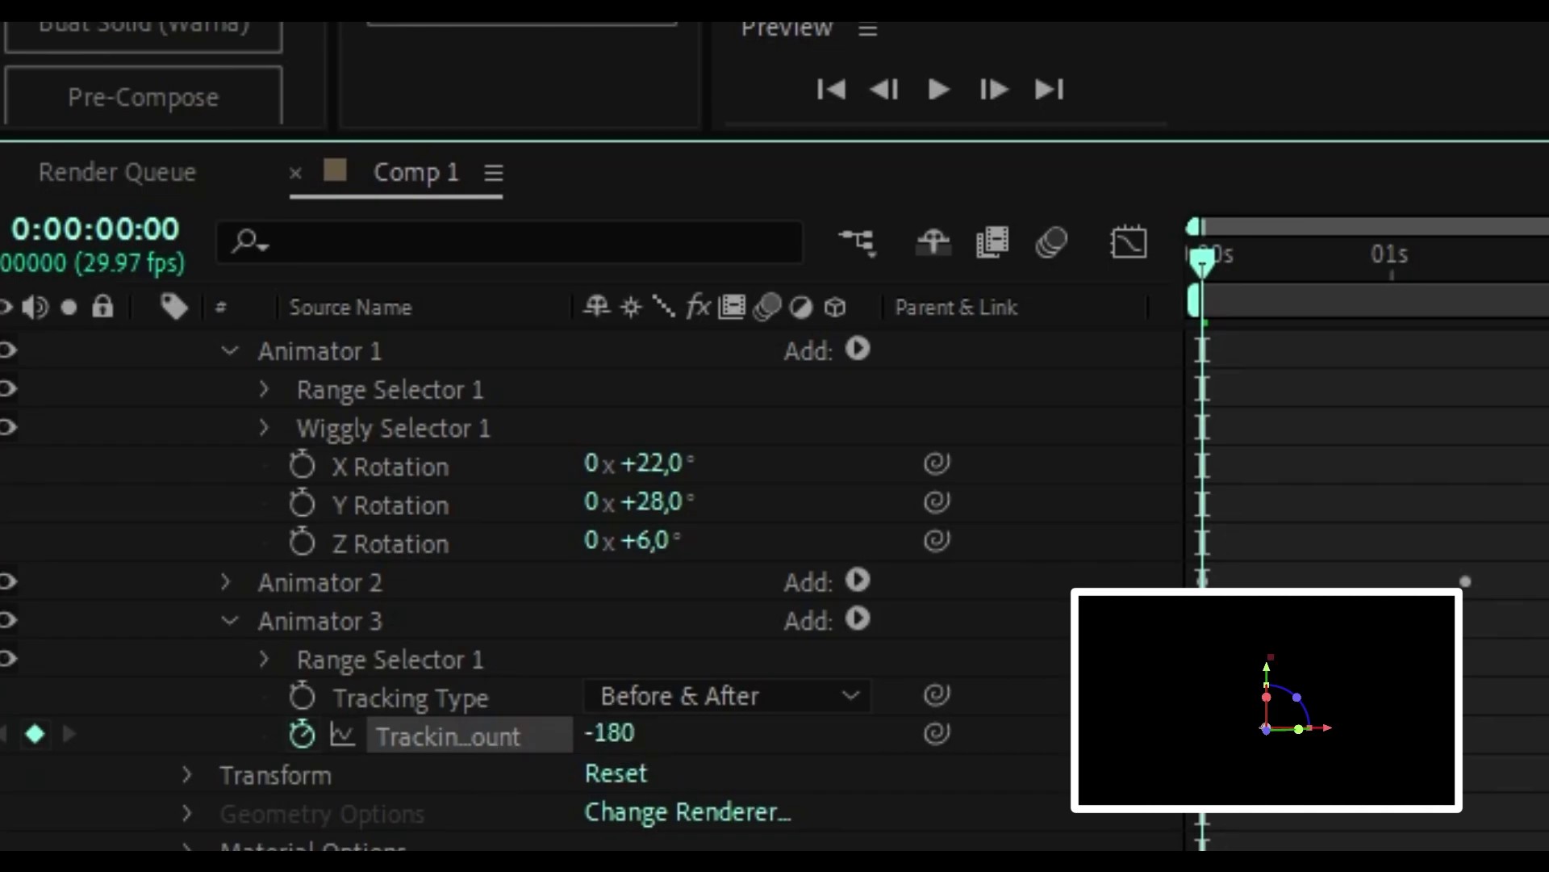
left_click_drag(1202, 262, 1461, 280)
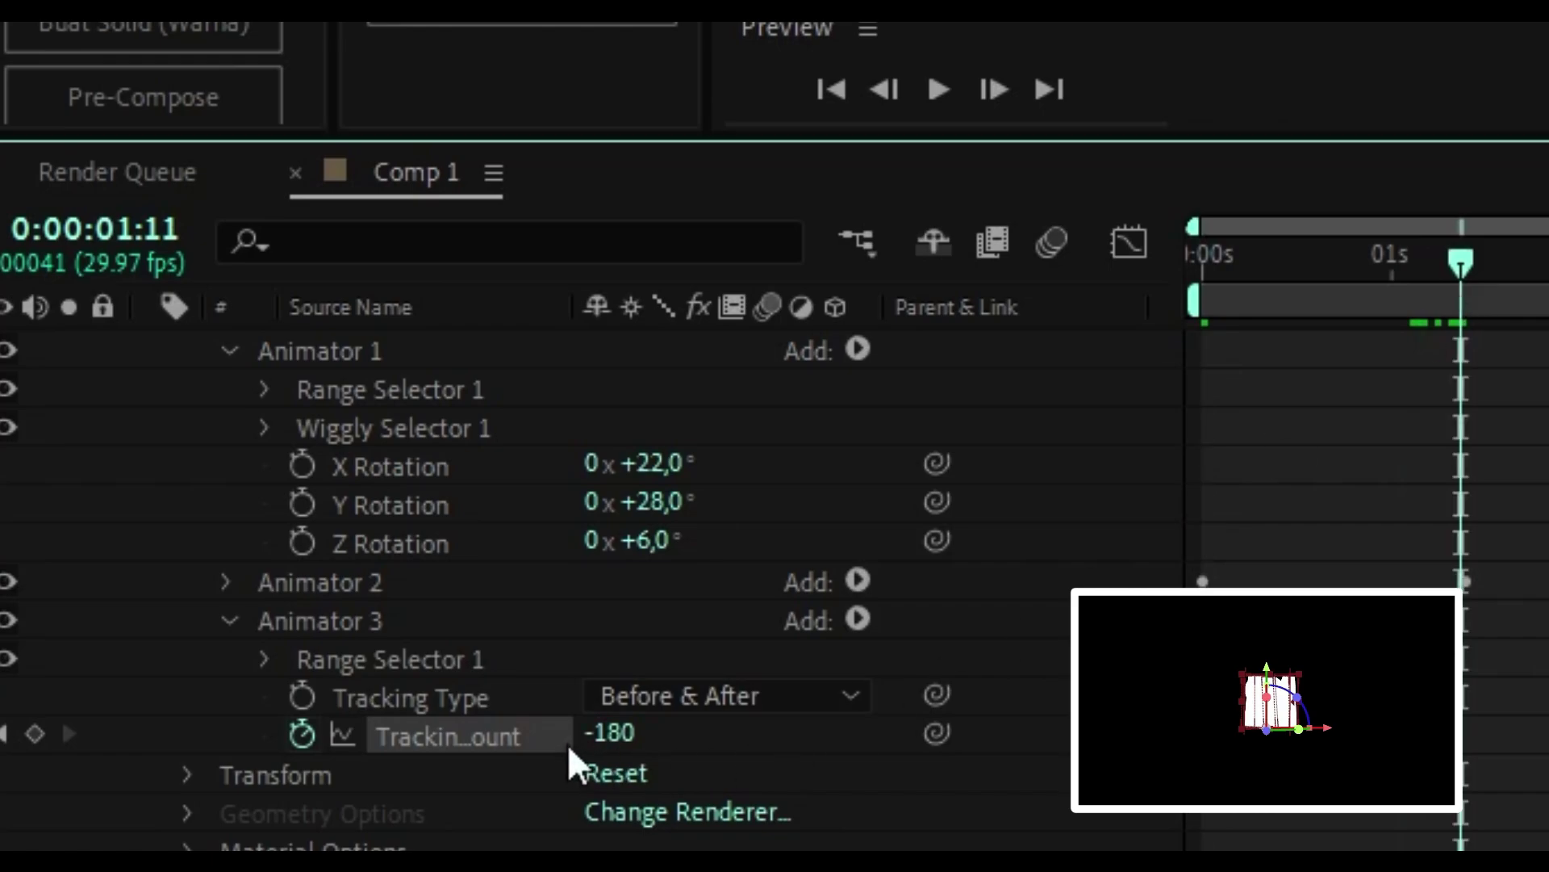
Step: Set Tracking Amount to 5 at 1:11 and play back from the start
left_click(613, 731)
type("5")
key("Return")
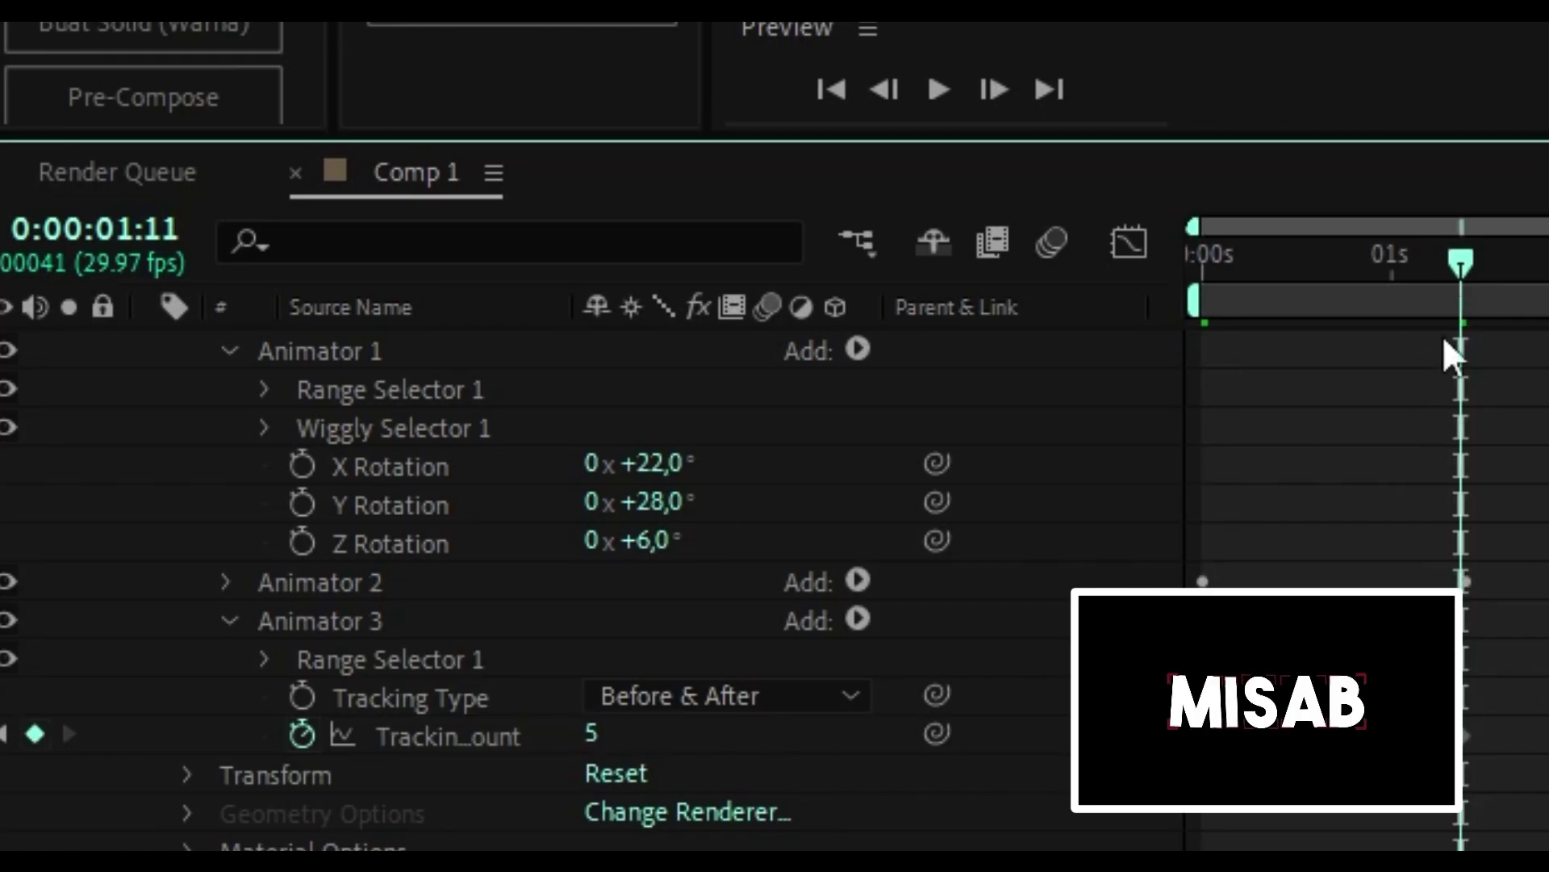
left_click_drag(1460, 263, 1202, 262)
key("space")
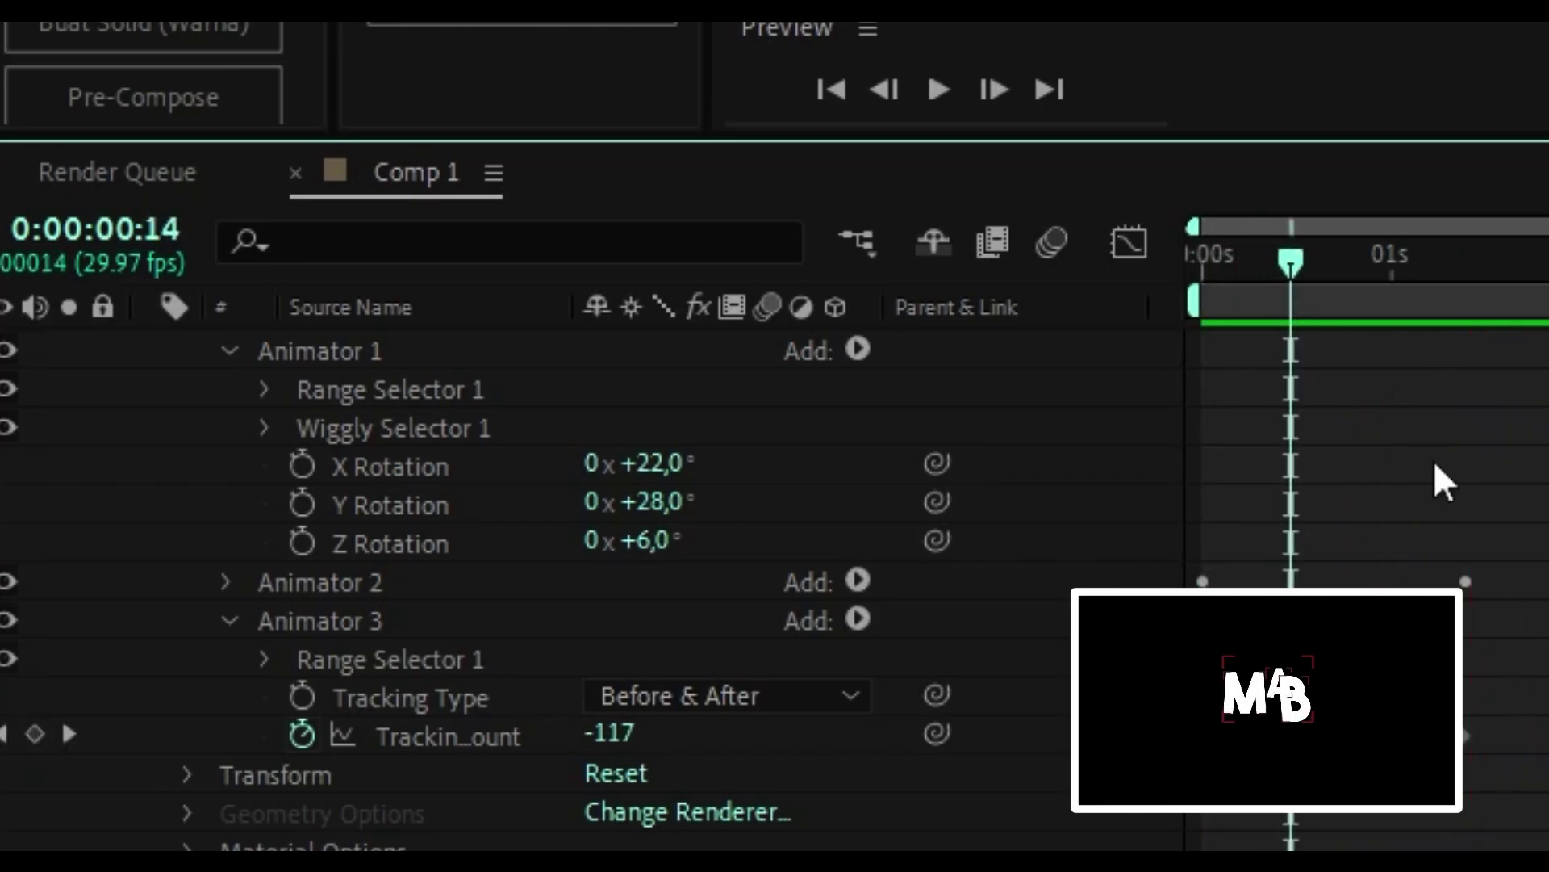
Step: Adjust the Tracking Amount around frame 14 to -105 and preview
left_click_drag(1474, 753, 1485, 654)
mouse_move(1485, 492)
left_mouse_down()
mouse_move(1510, 750)
mouse_move(1480, 500)
left_mouse_up()
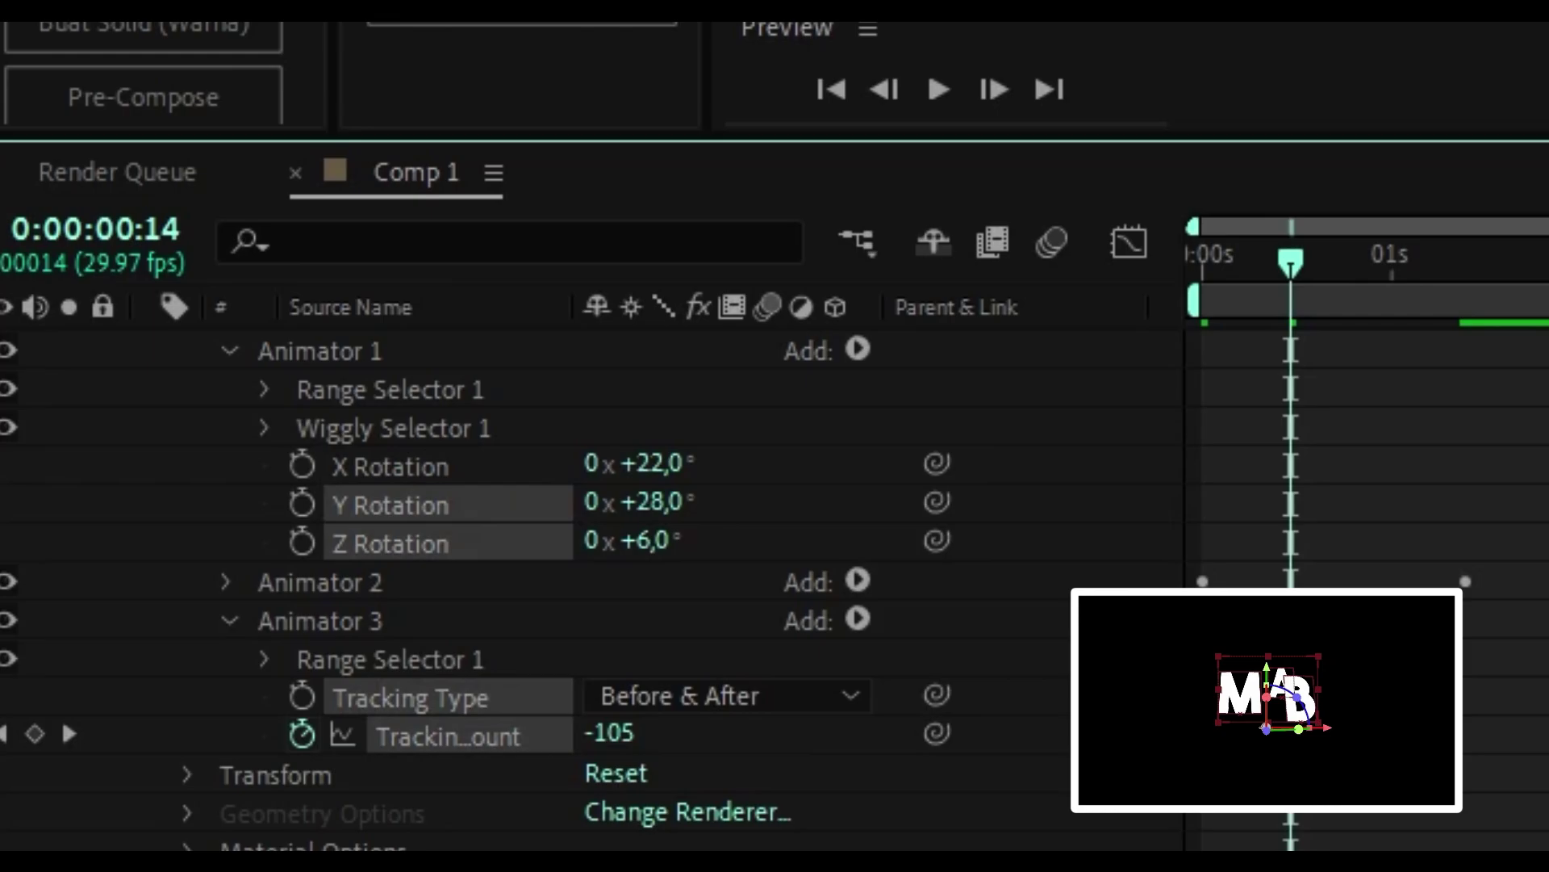
left_click(1480, 492)
scroll(1480, 468, "up", 3)
key("space")
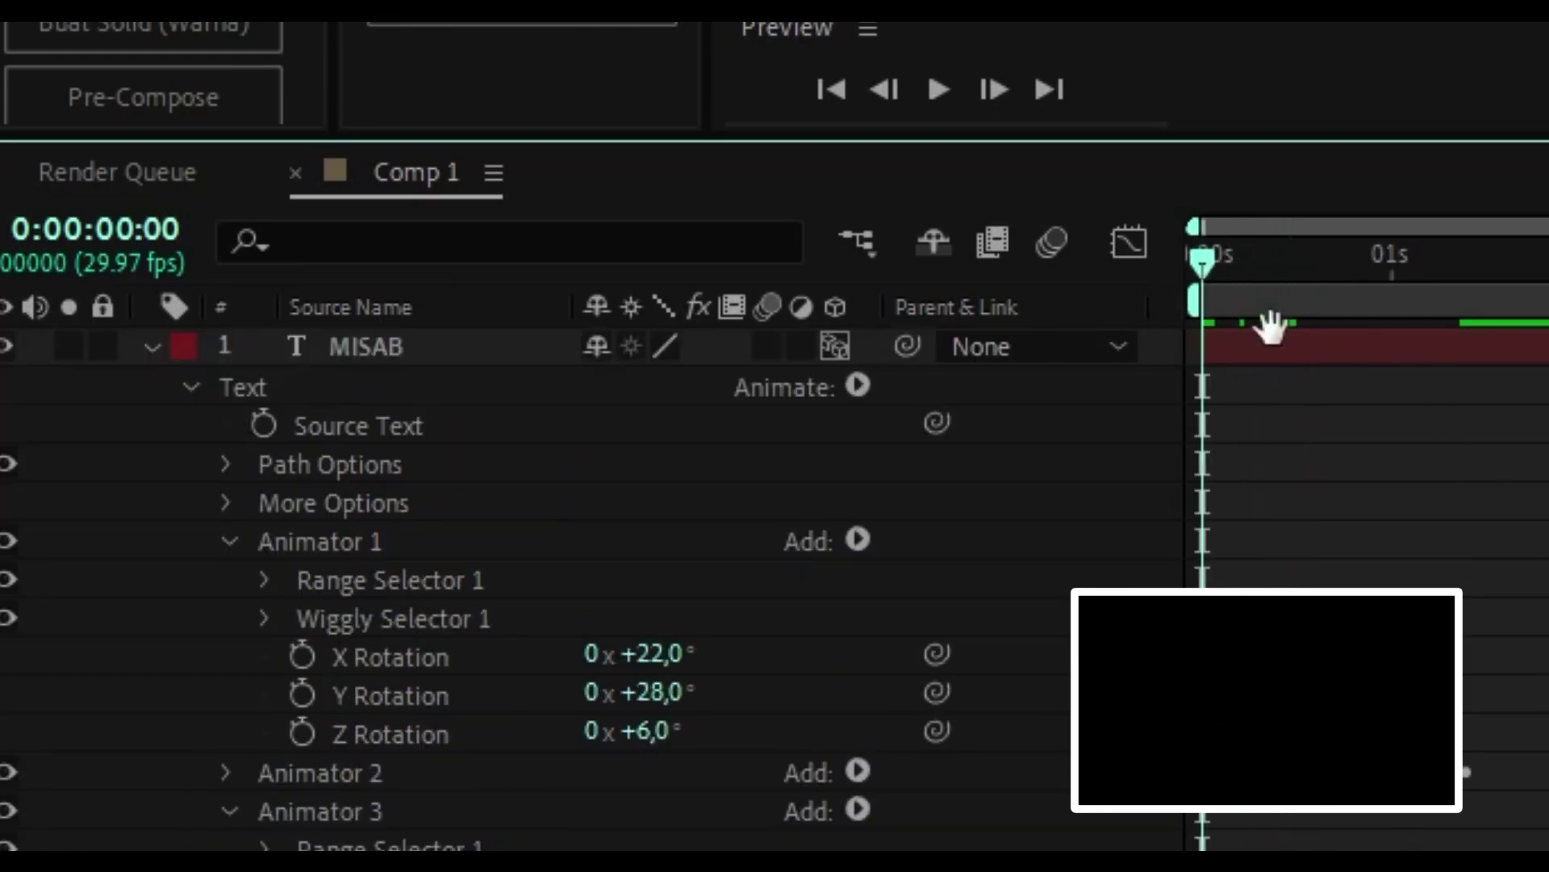
key("space")
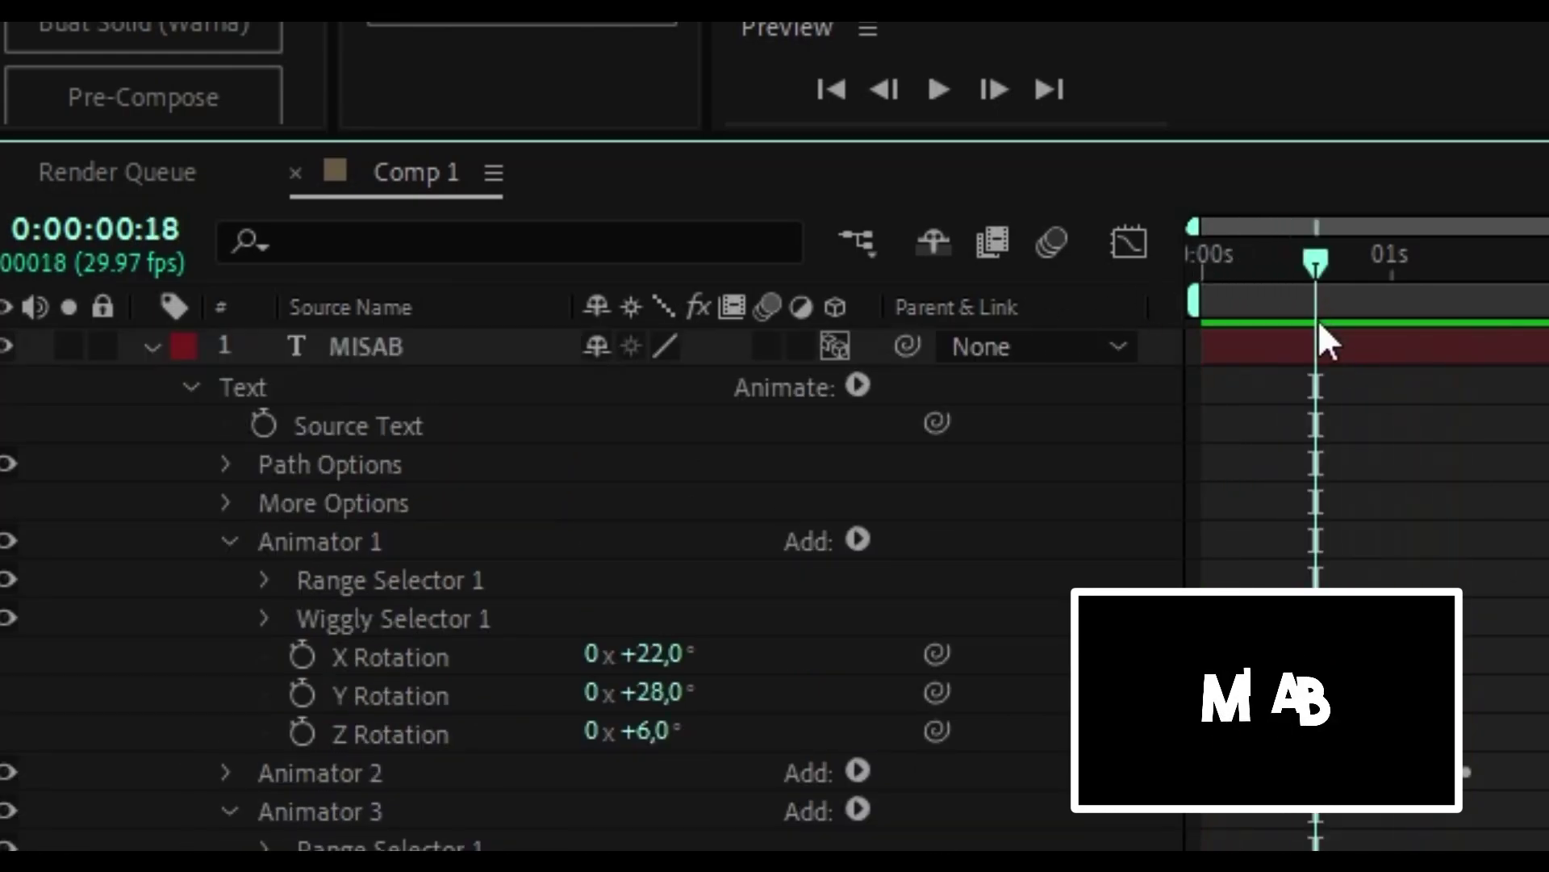
Step: Apply Easy Ease to the Offset keyframes and preview the result
left_click(1327, 337)
key("u")
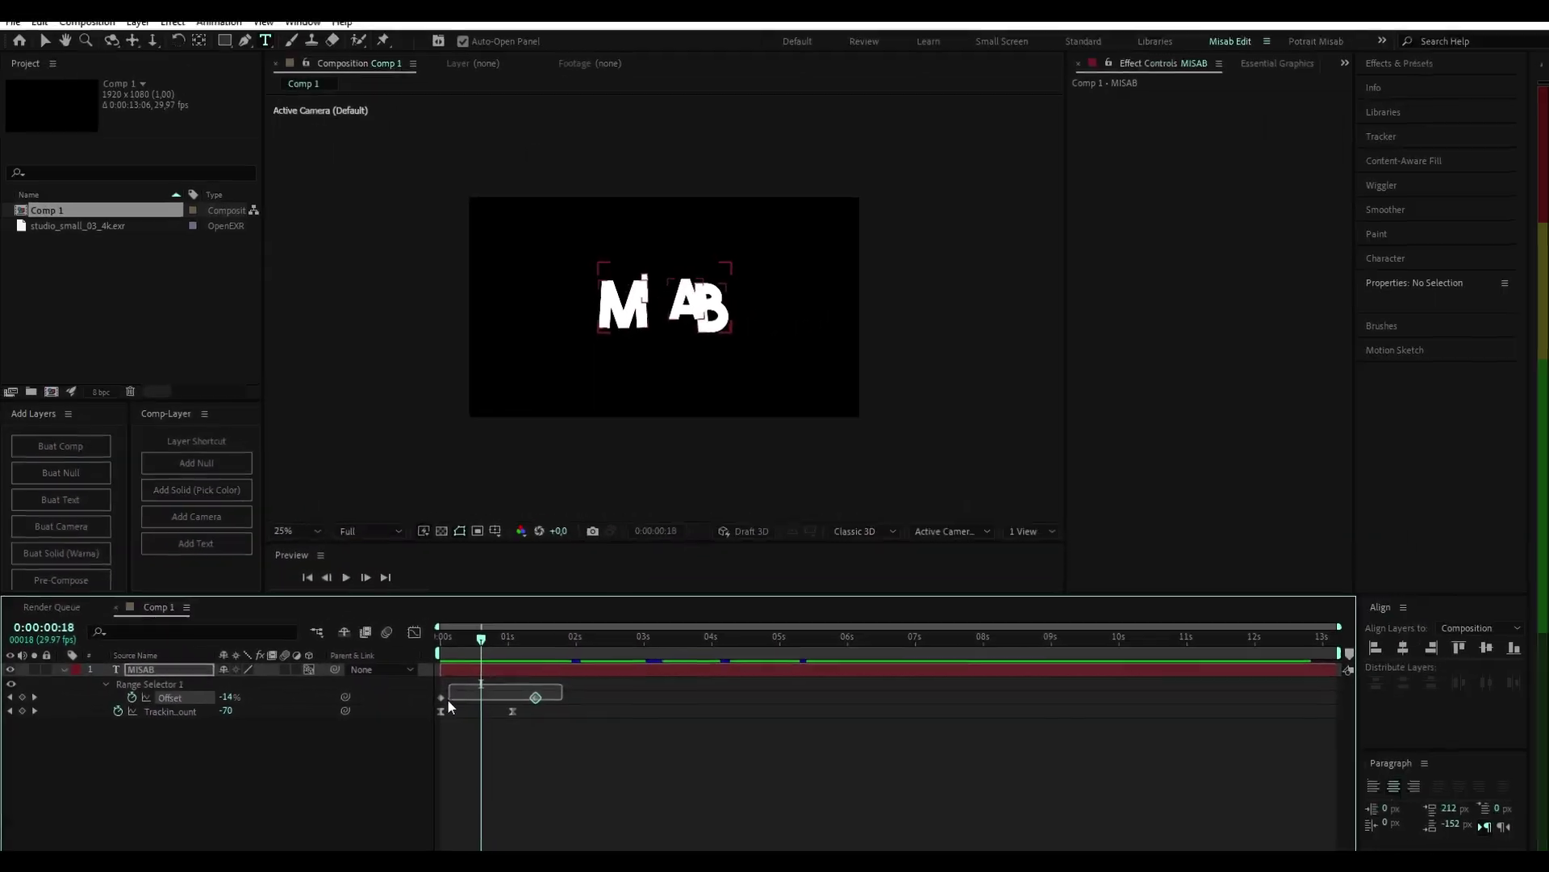
left_click_drag(559, 702, 450, 681)
key("F9")
key("Home")
left_click(573, 753)
key("space")
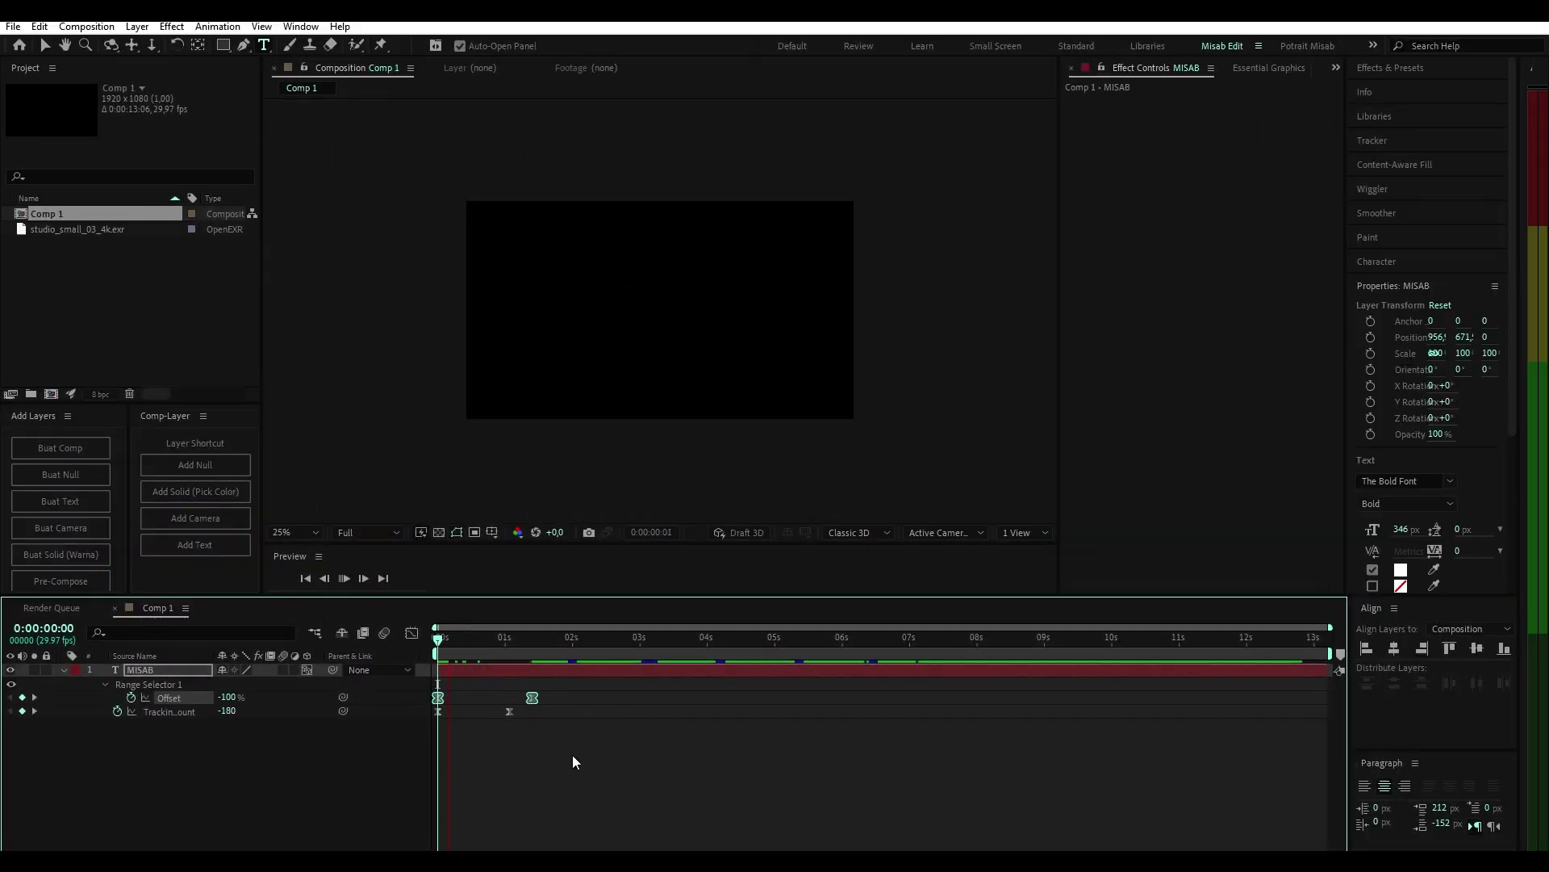
key("space")
Step: Move the second Tracking keyframe slightly earlier and preview the revised animation
left_click(491, 650)
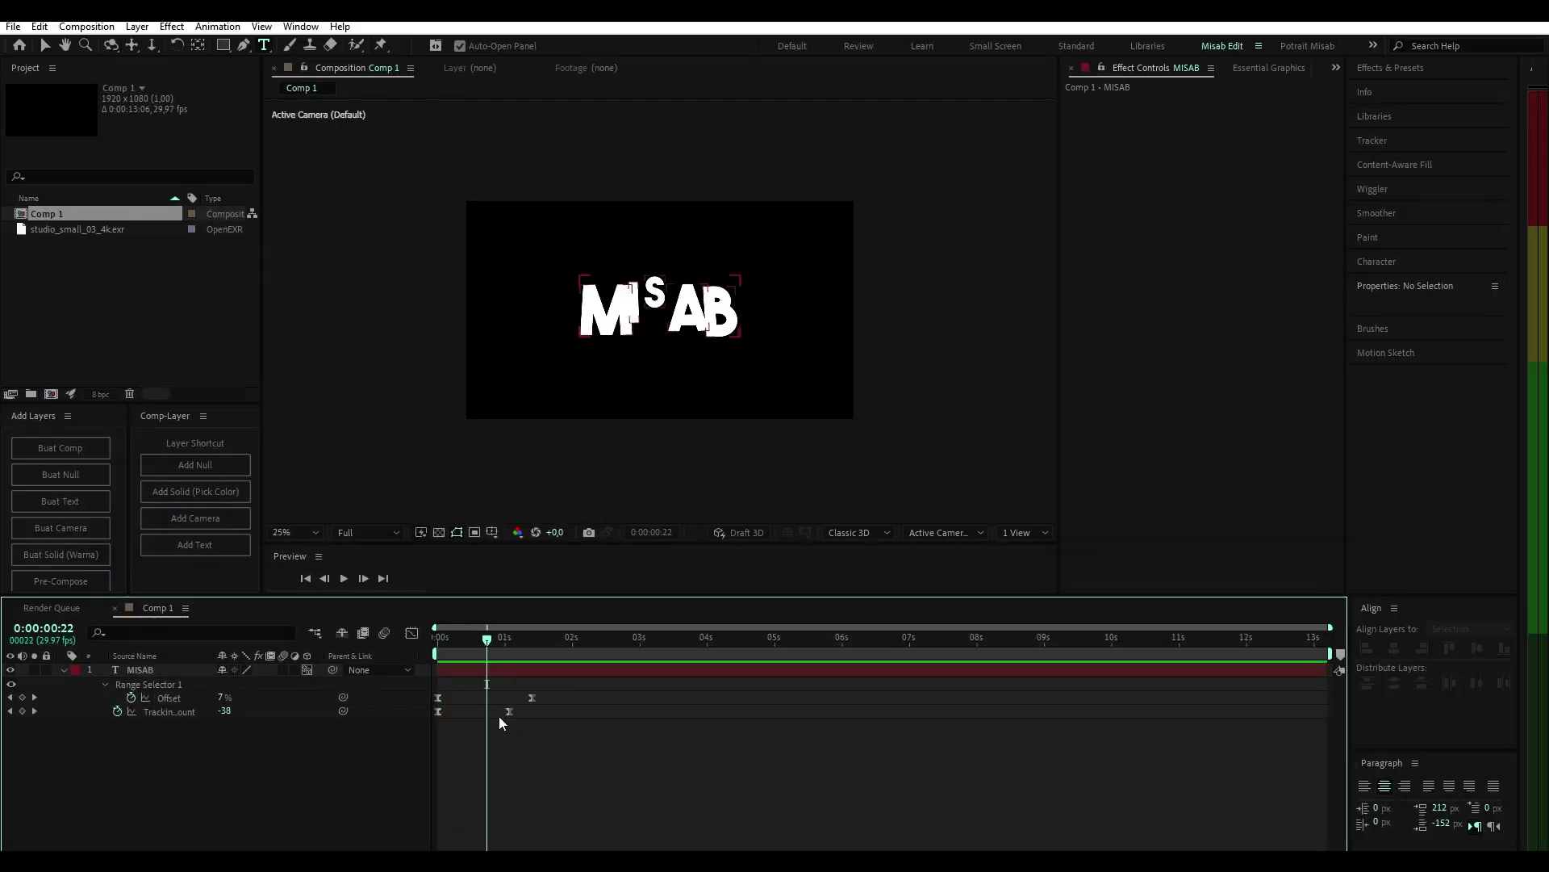
left_click_drag(509, 711, 501, 712)
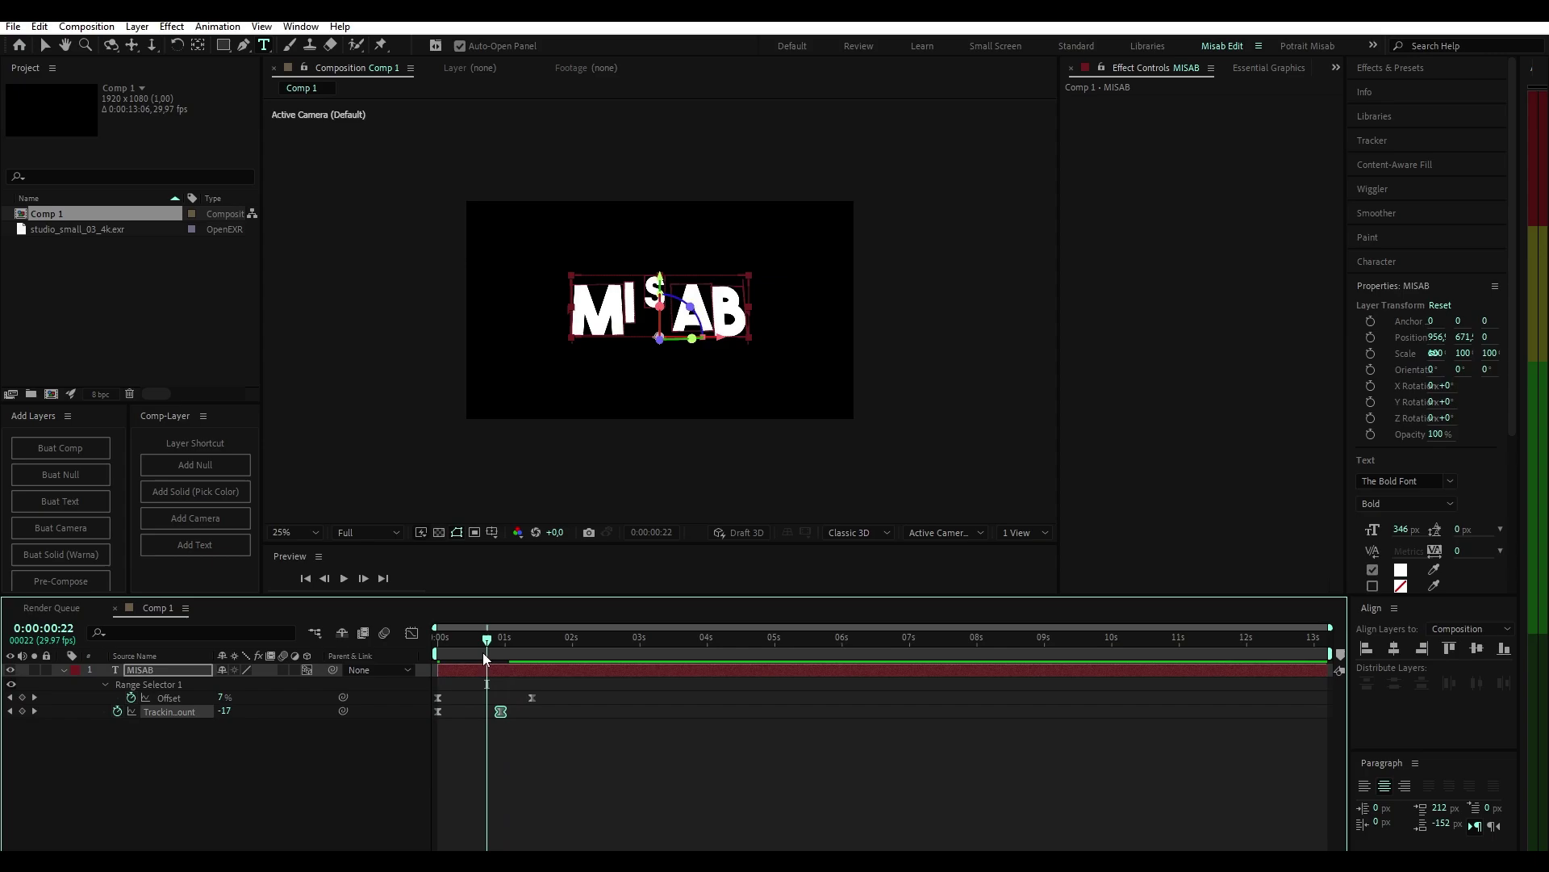
key("space")
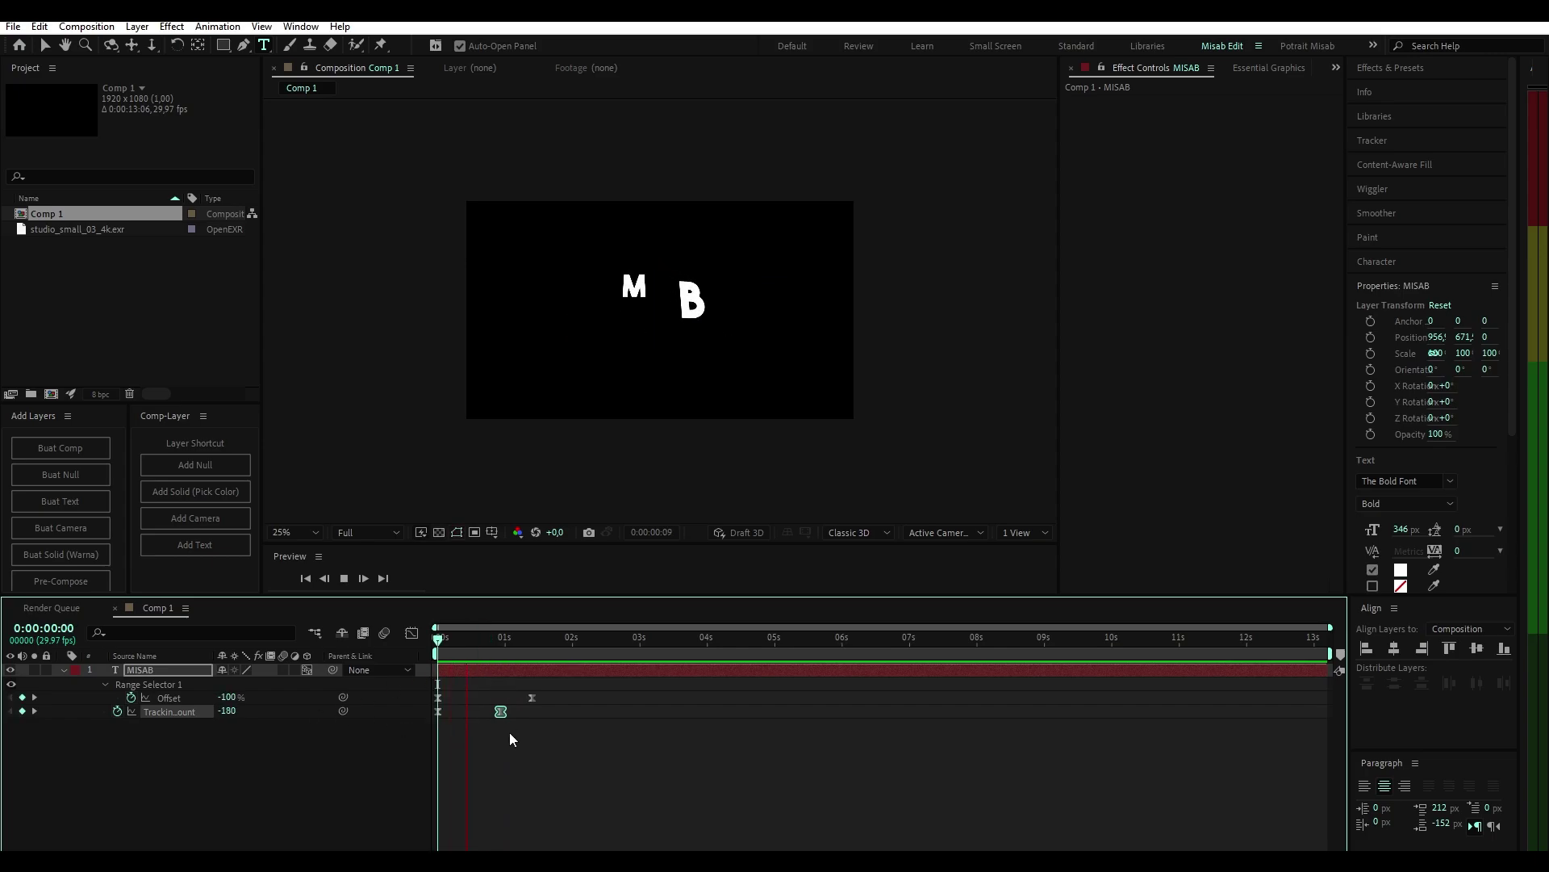
key("space")
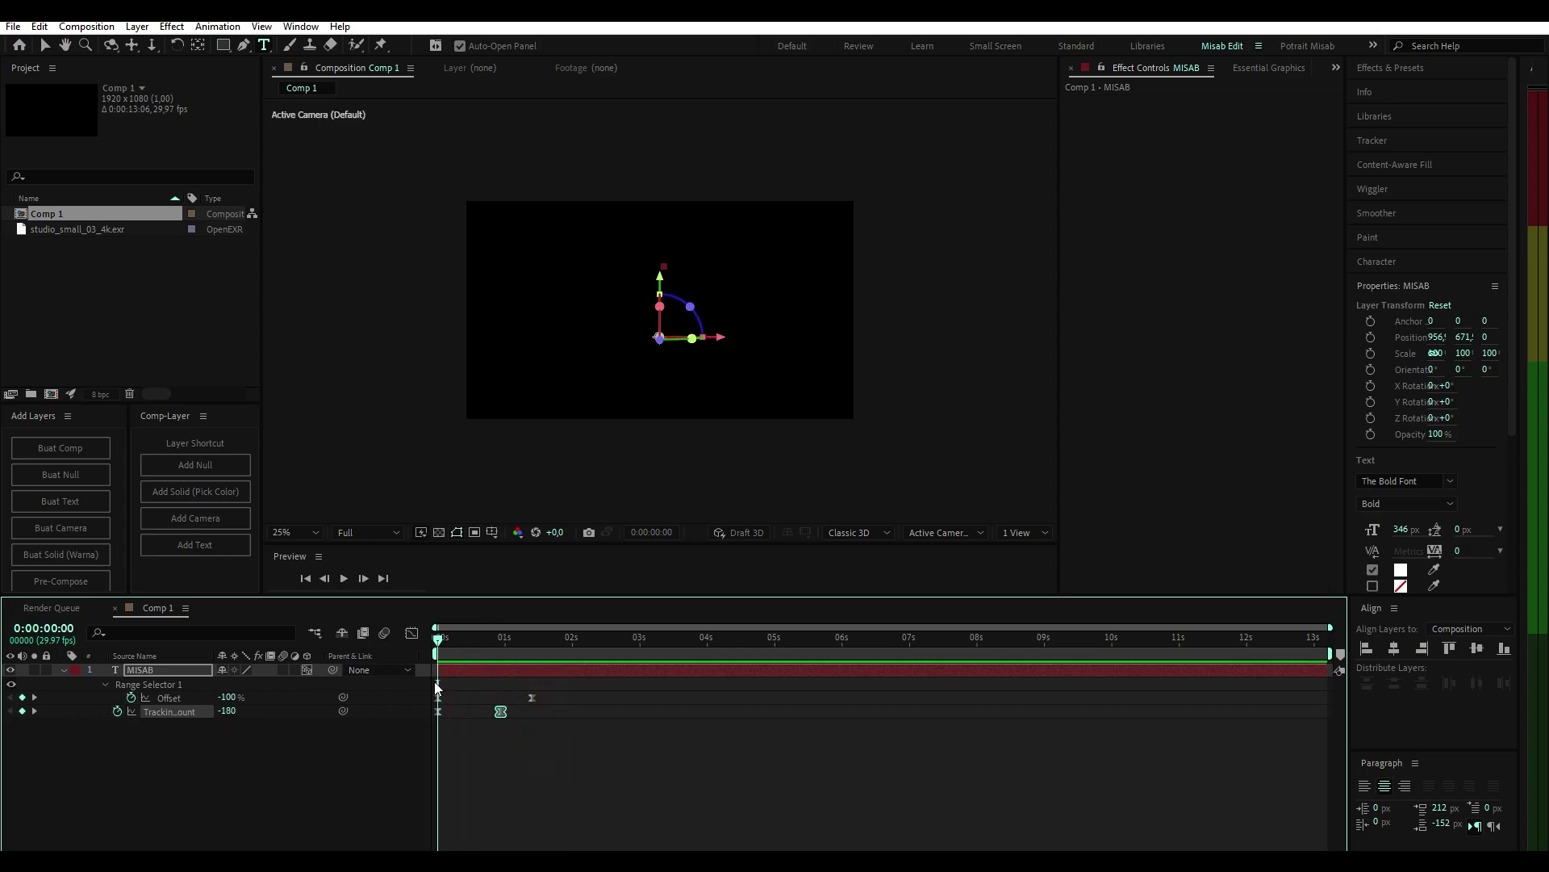
key("space")
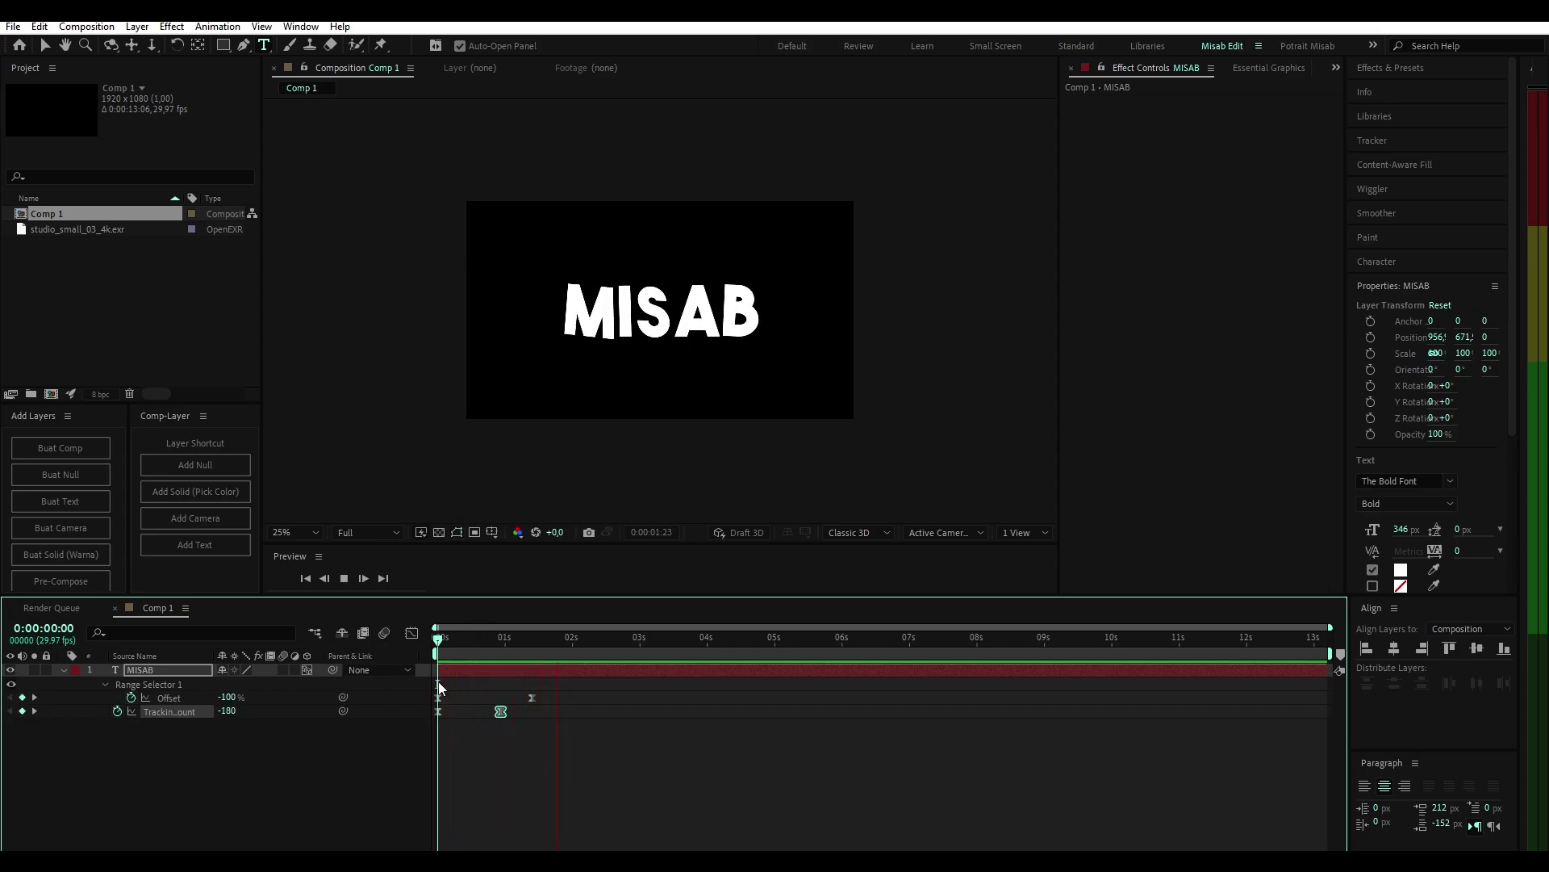
key("space")
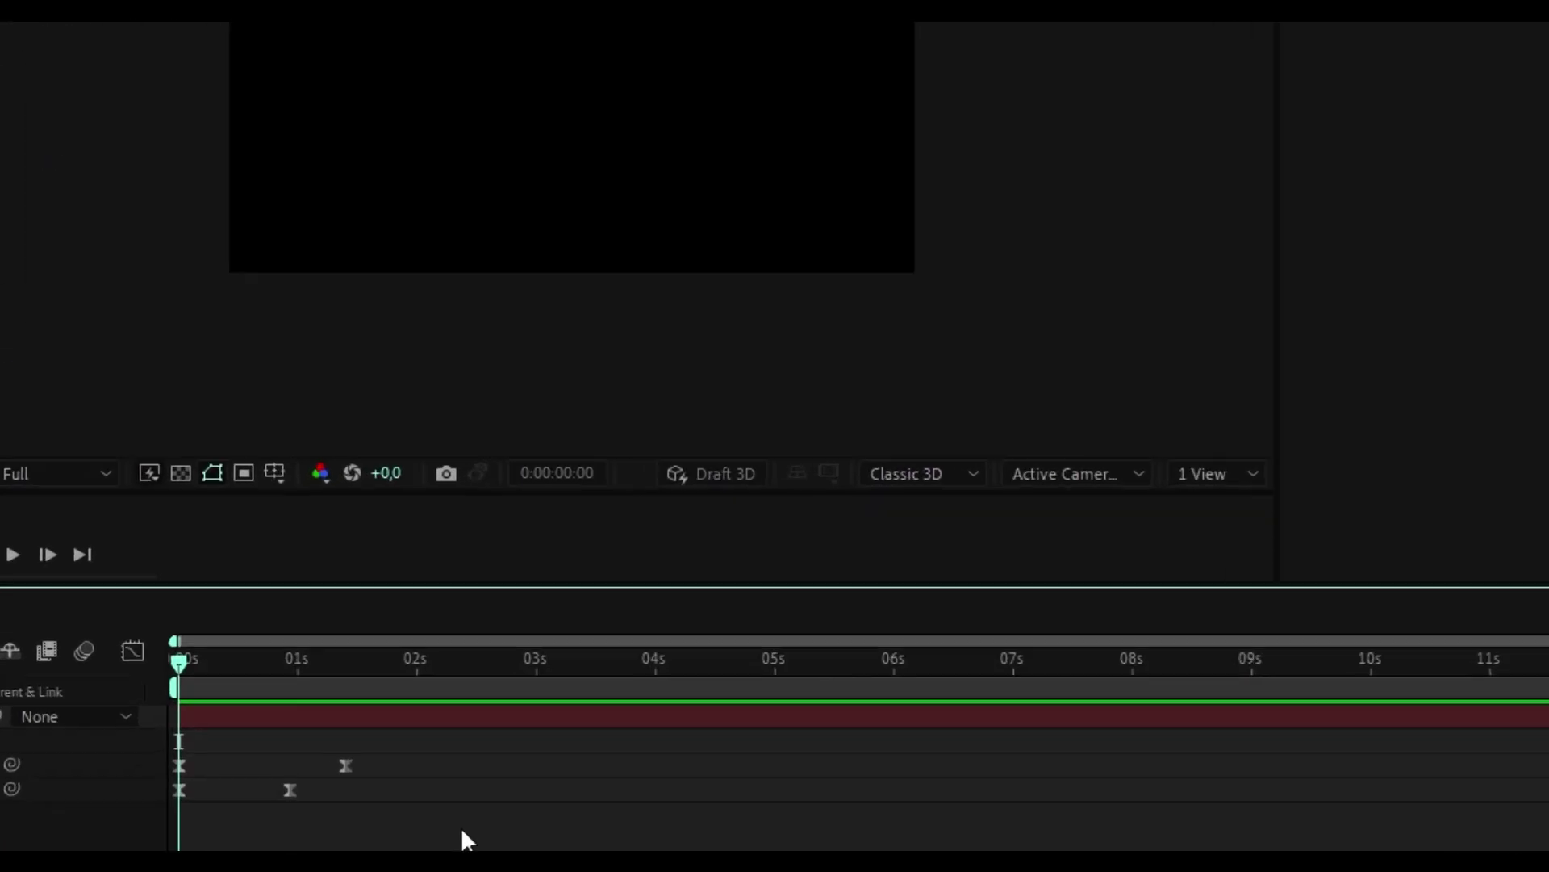
Step: Select Comp 1 in the project and open its Composition Settings
left_click(871, 533)
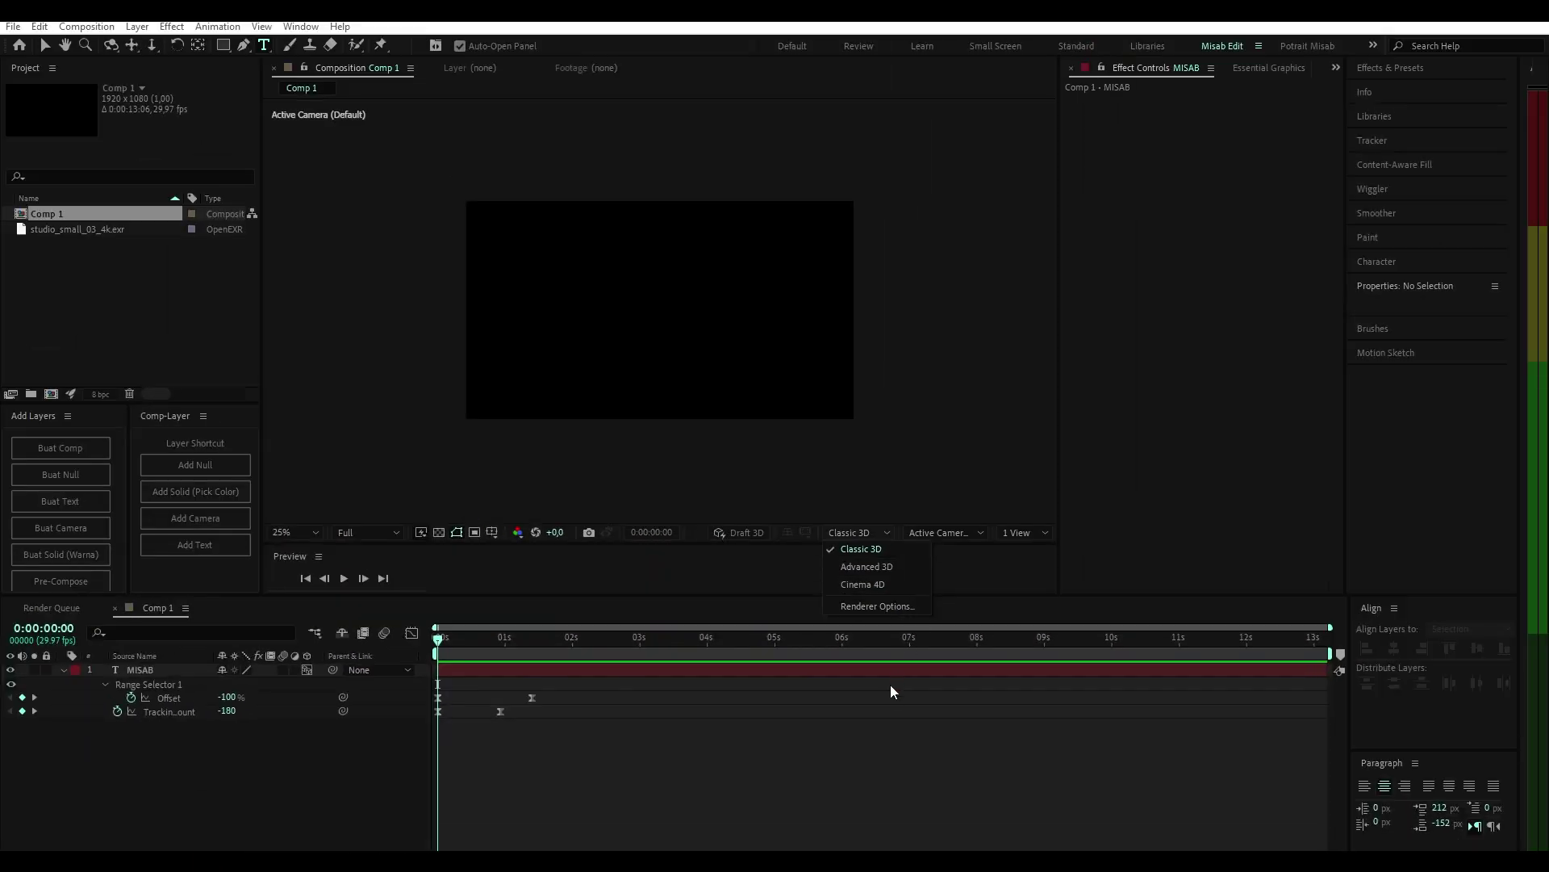
left_click(879, 694)
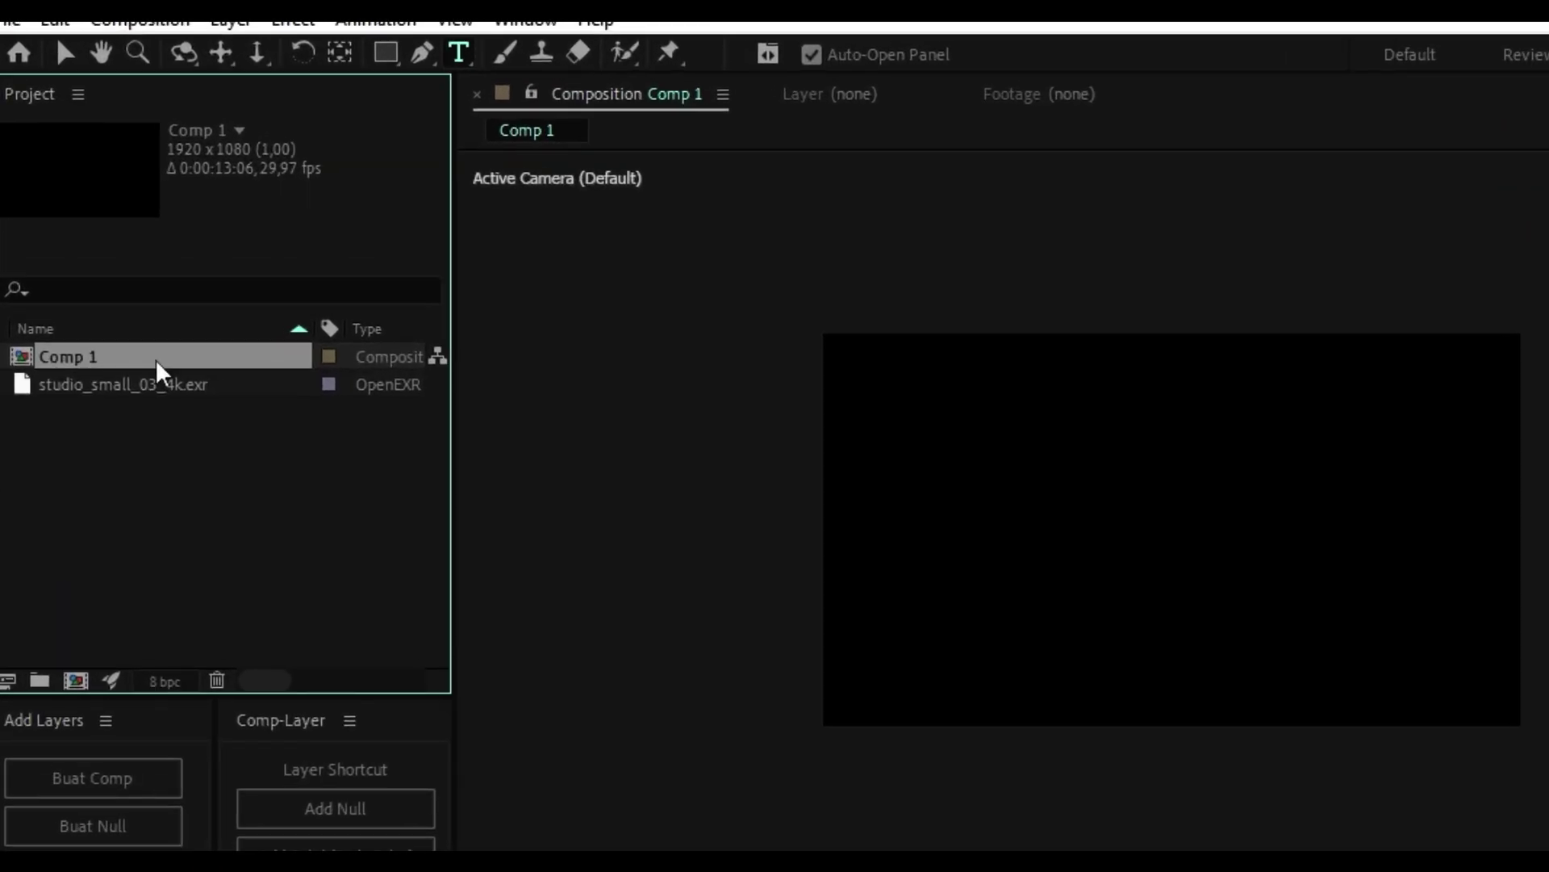
right_click(95, 214)
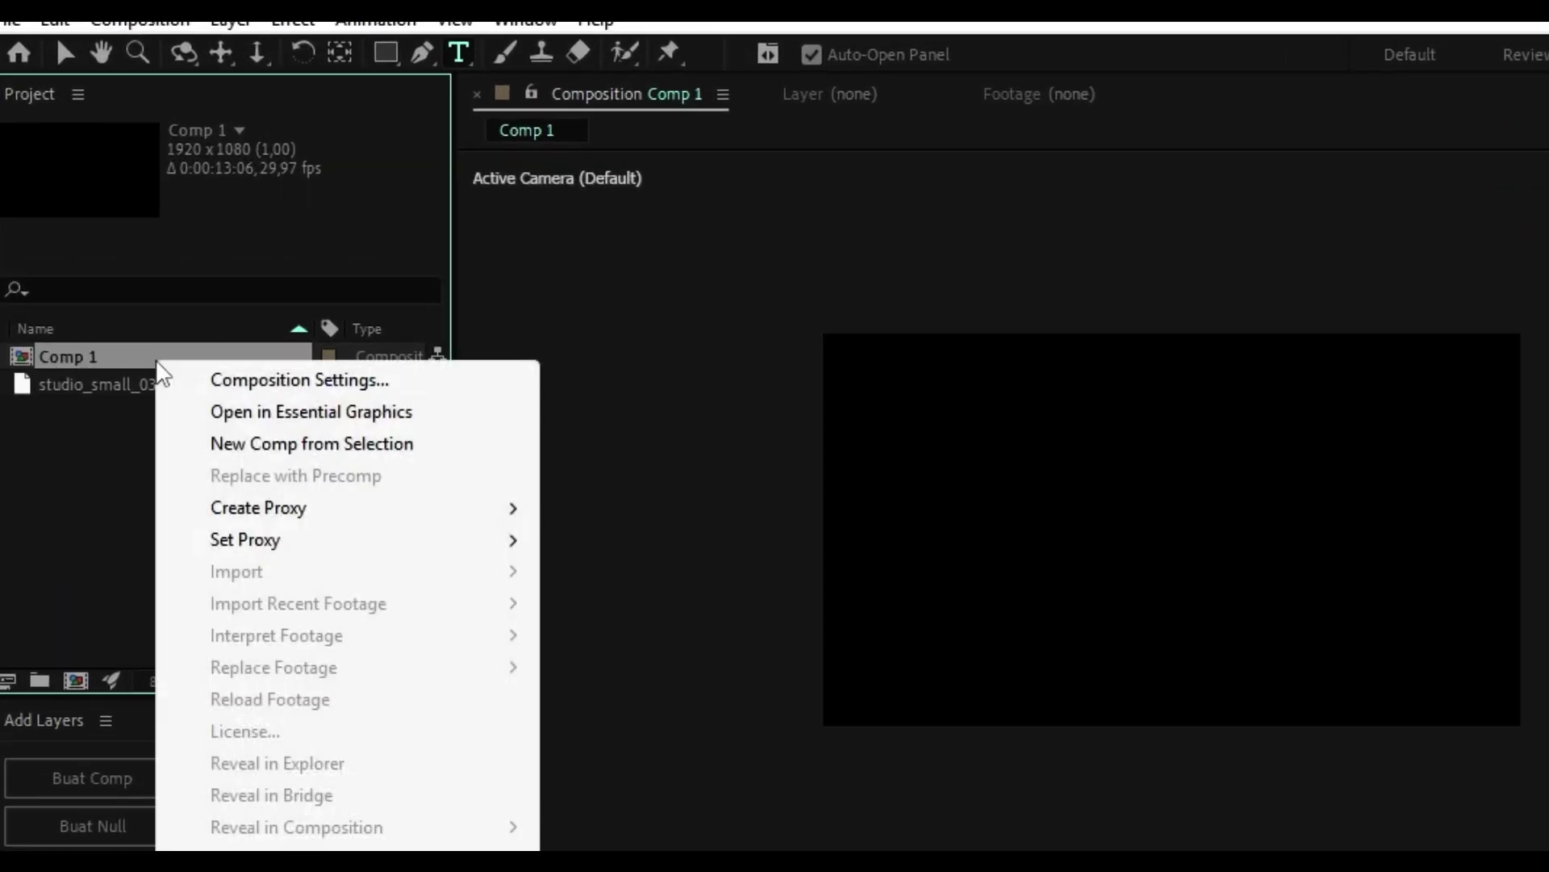
left_click(129, 440)
left_click(140, 20)
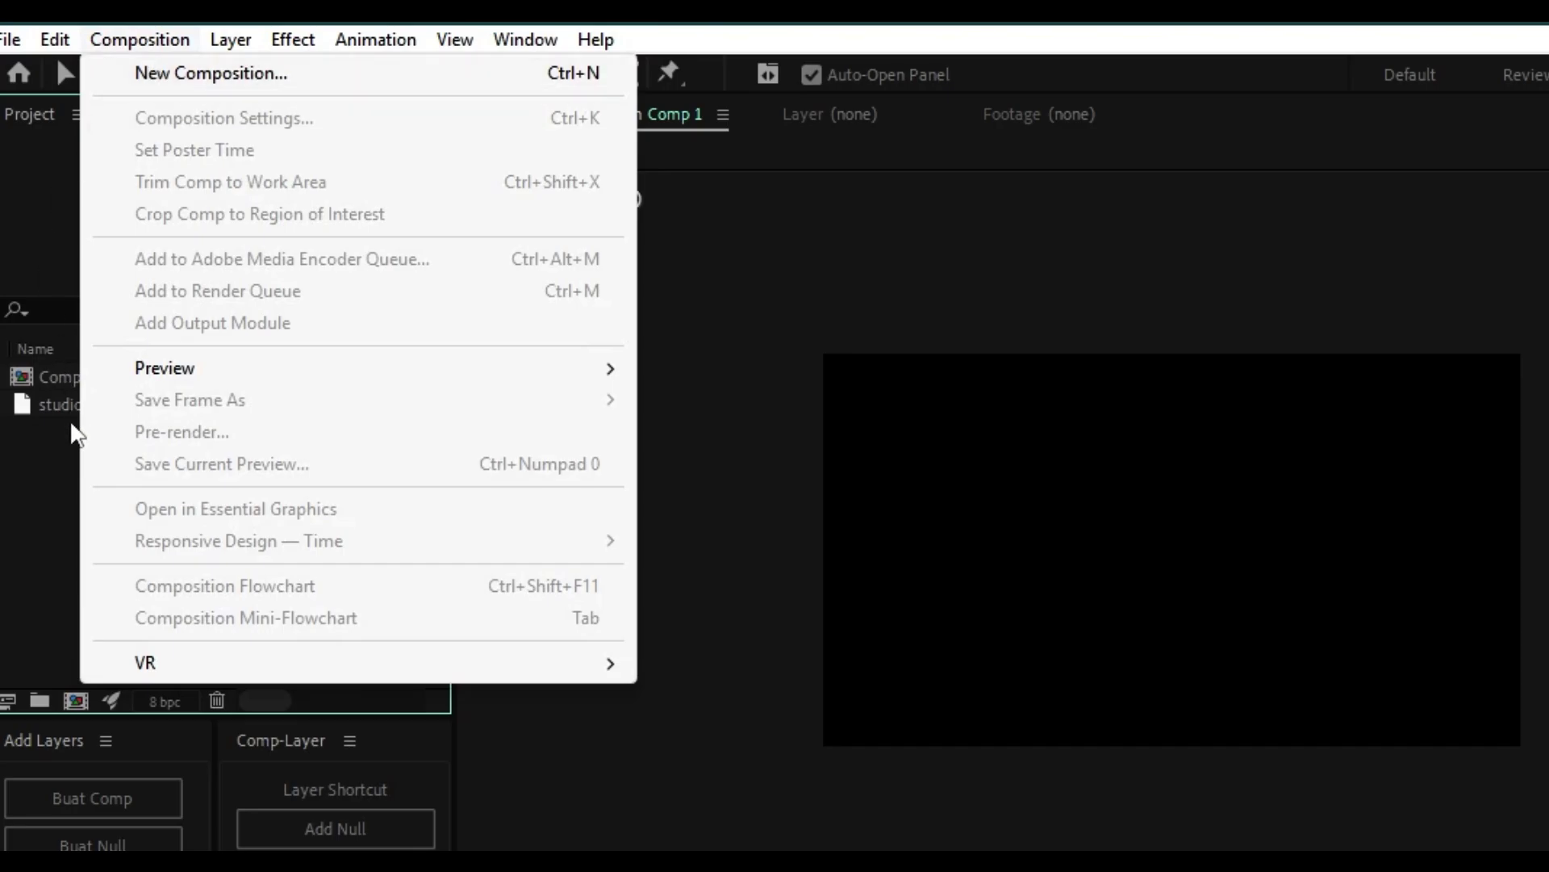
left_click(57, 377)
left_click(139, 40)
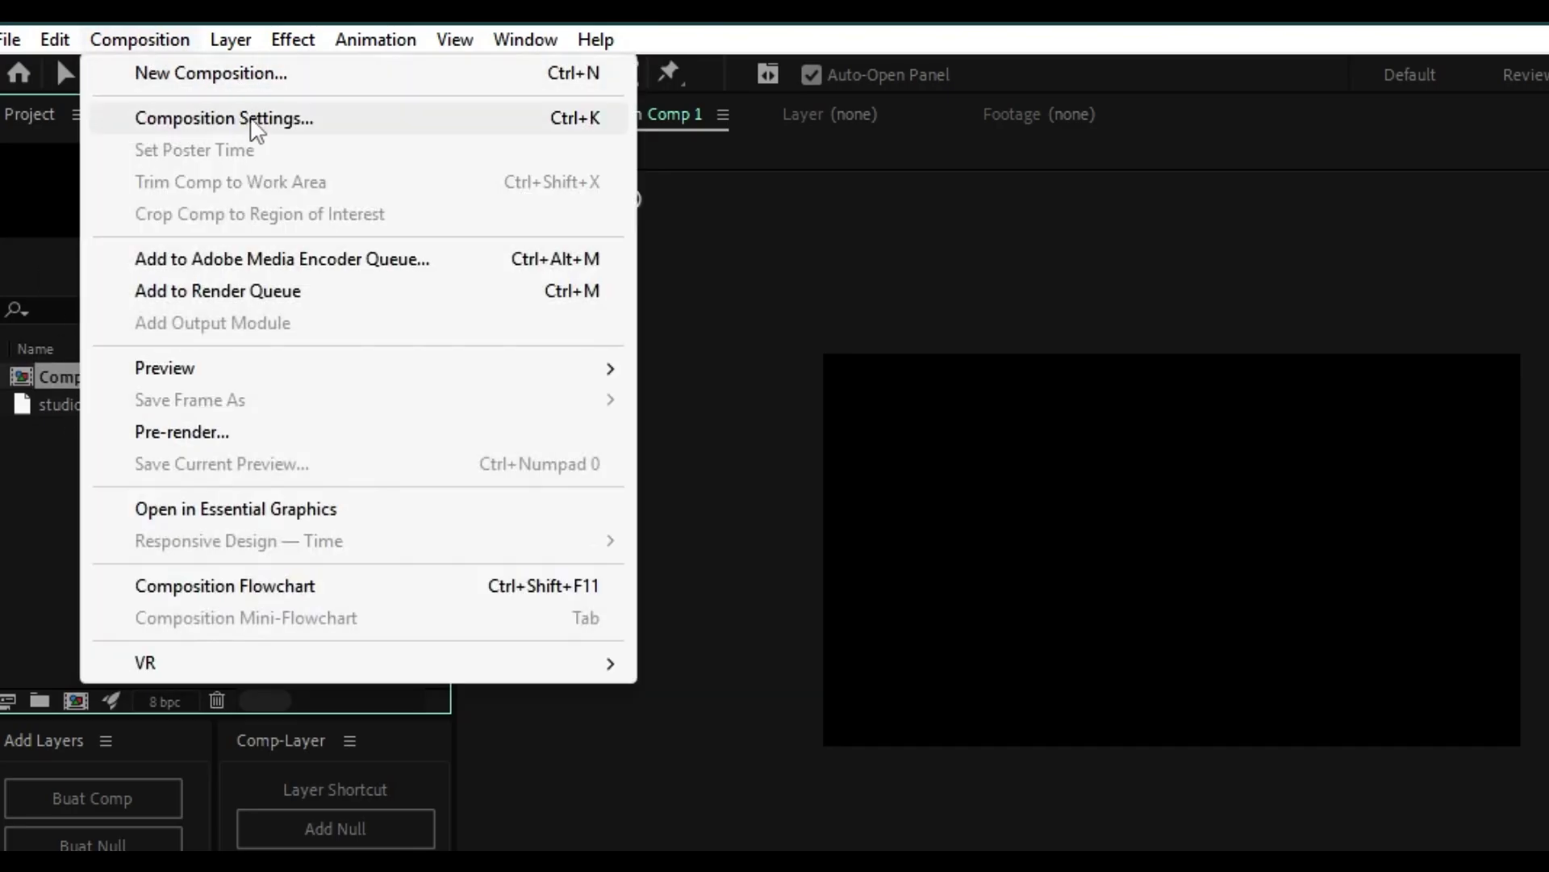
left_click(242, 115)
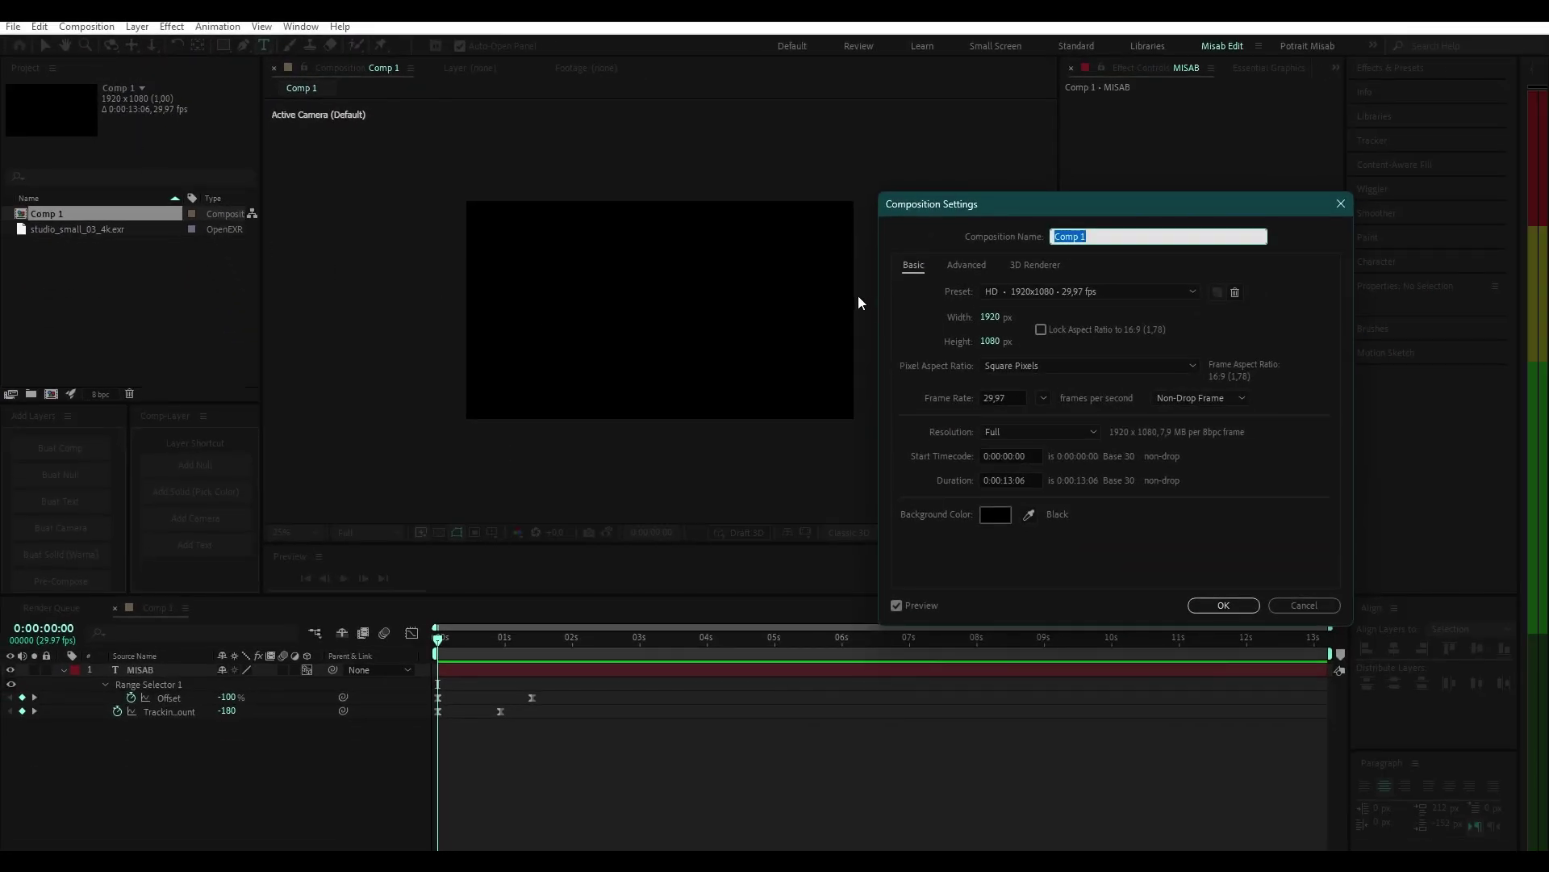
Step: Set the 3D renderer to Advanced 3D, then check the text at 1:11
left_click(966, 264)
left_click(1035, 265)
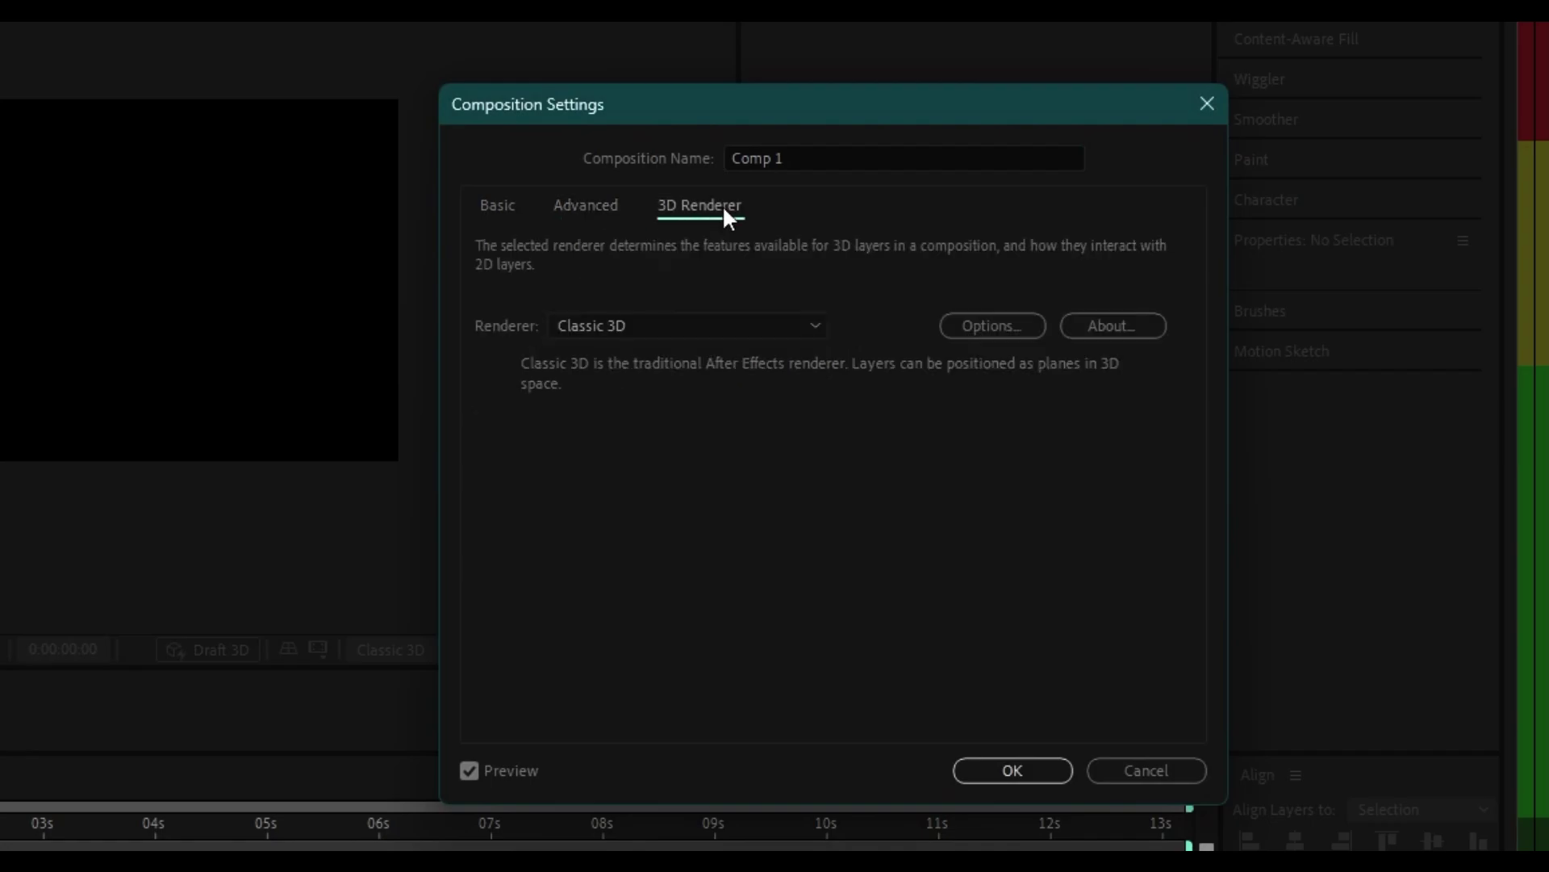
left_click(703, 325)
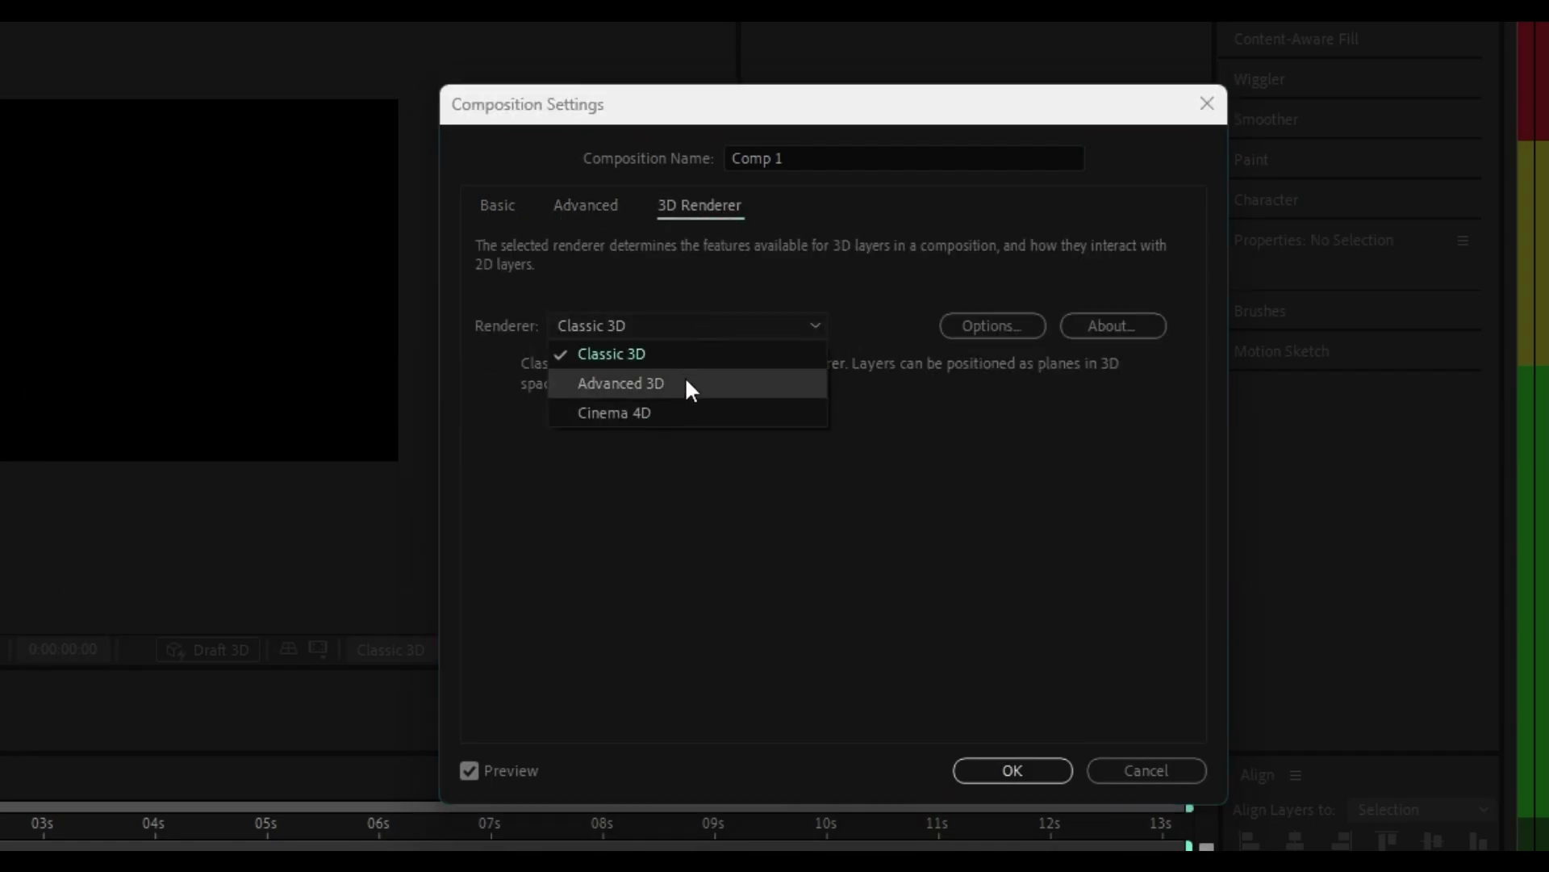
left_click(751, 384)
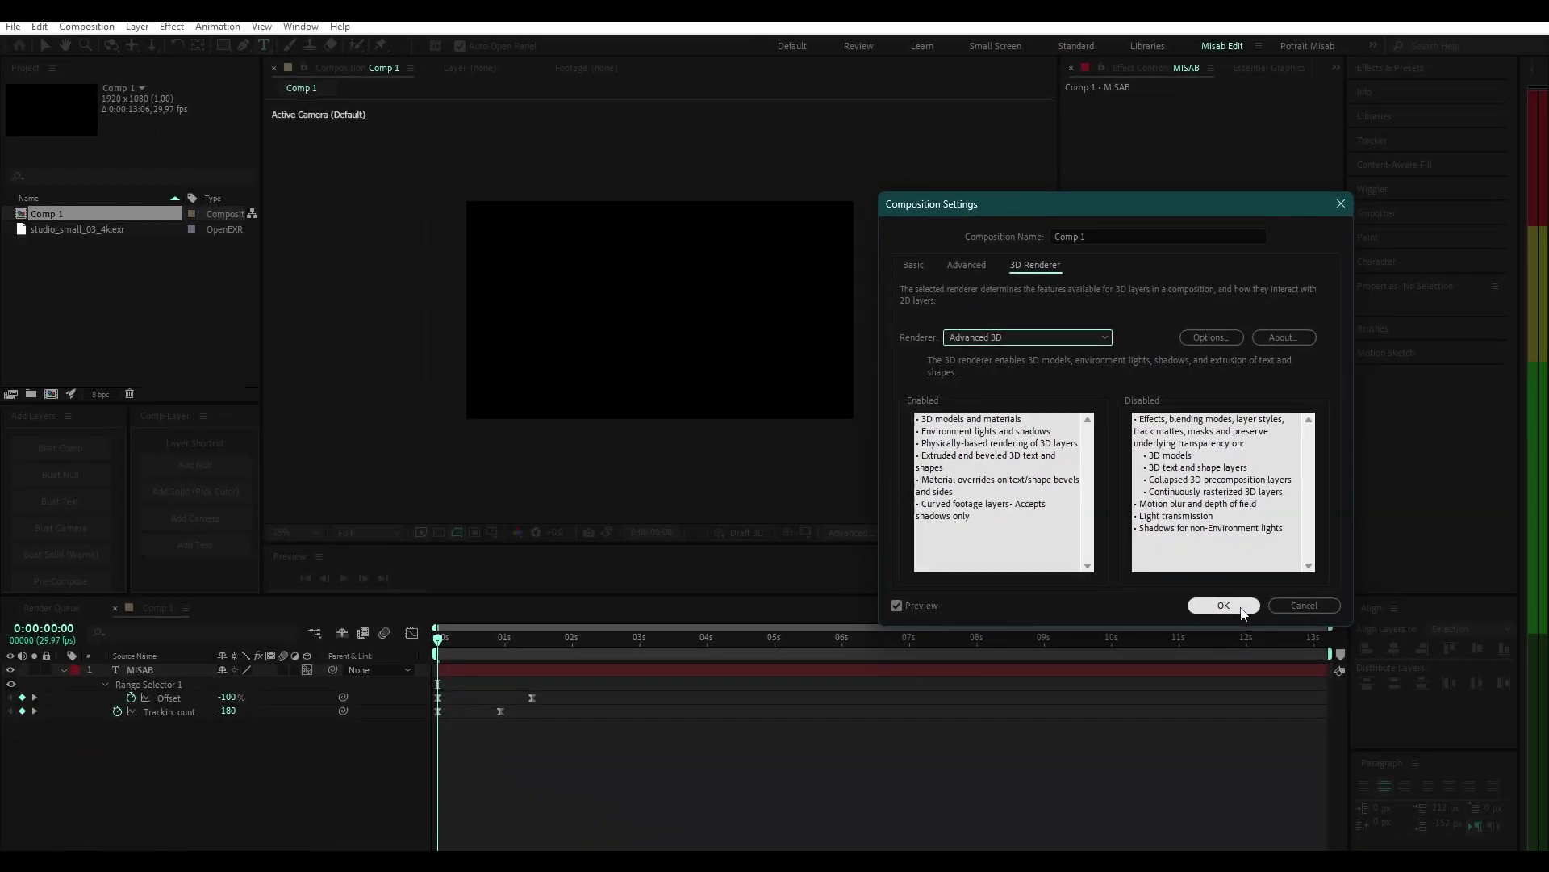
left_click(1241, 612)
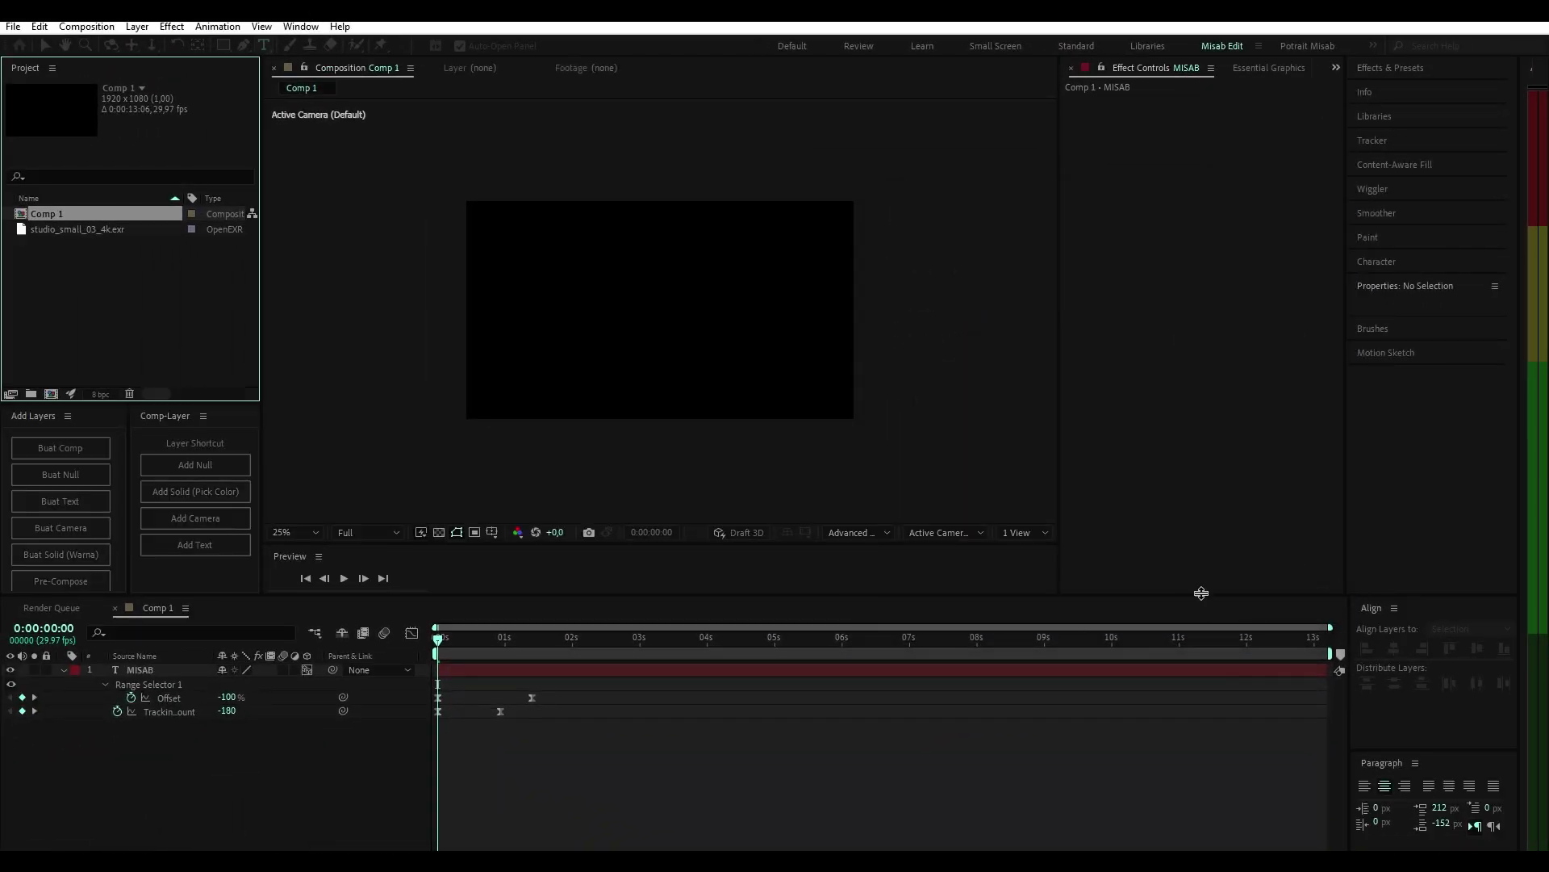
mouse_move(436, 644)
left_mouse_down()
mouse_move(525, 656)
mouse_move(420, 653)
left_mouse_up()
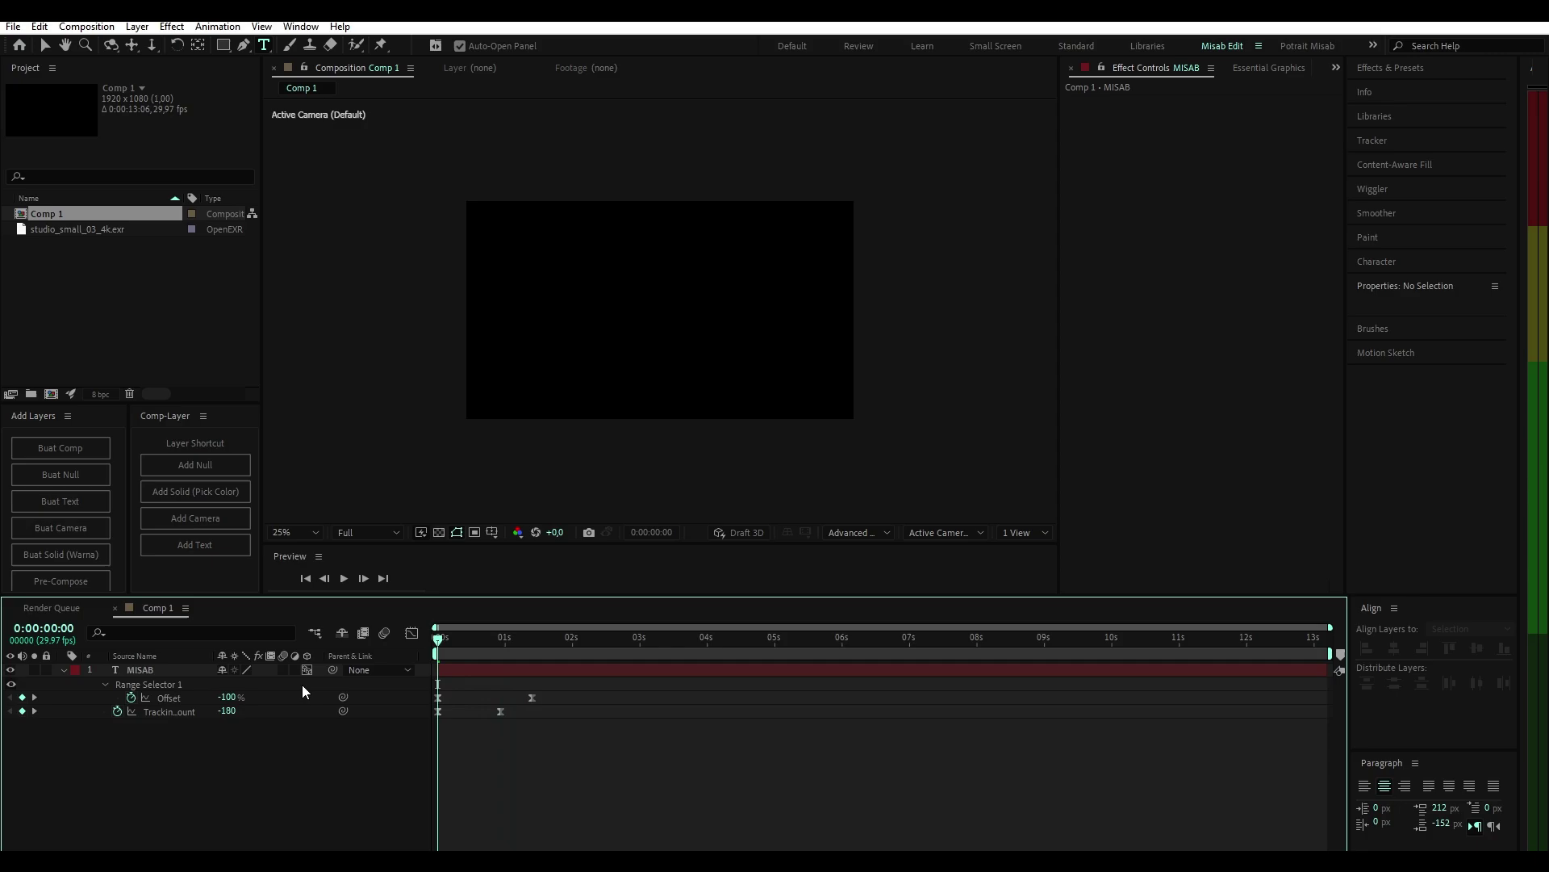
left_click(63, 671)
Step: Reveal MISAB's Geometry Options, give it an Angular bevel and set bevel depth to 10
left_click(64, 671)
scroll(121, 783, "down", 5)
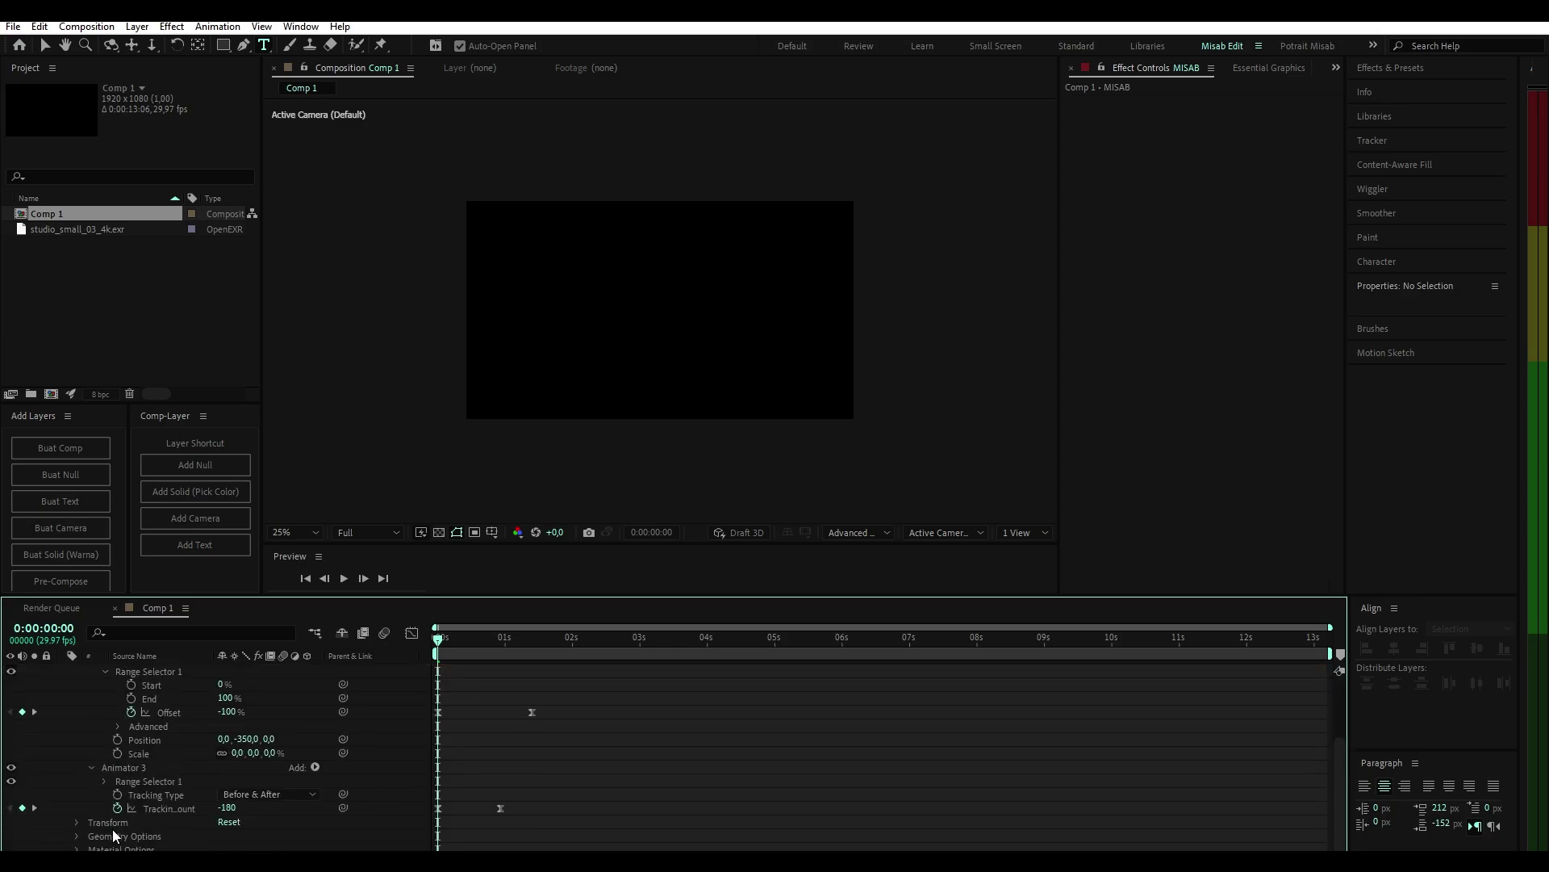
left_click(77, 837)
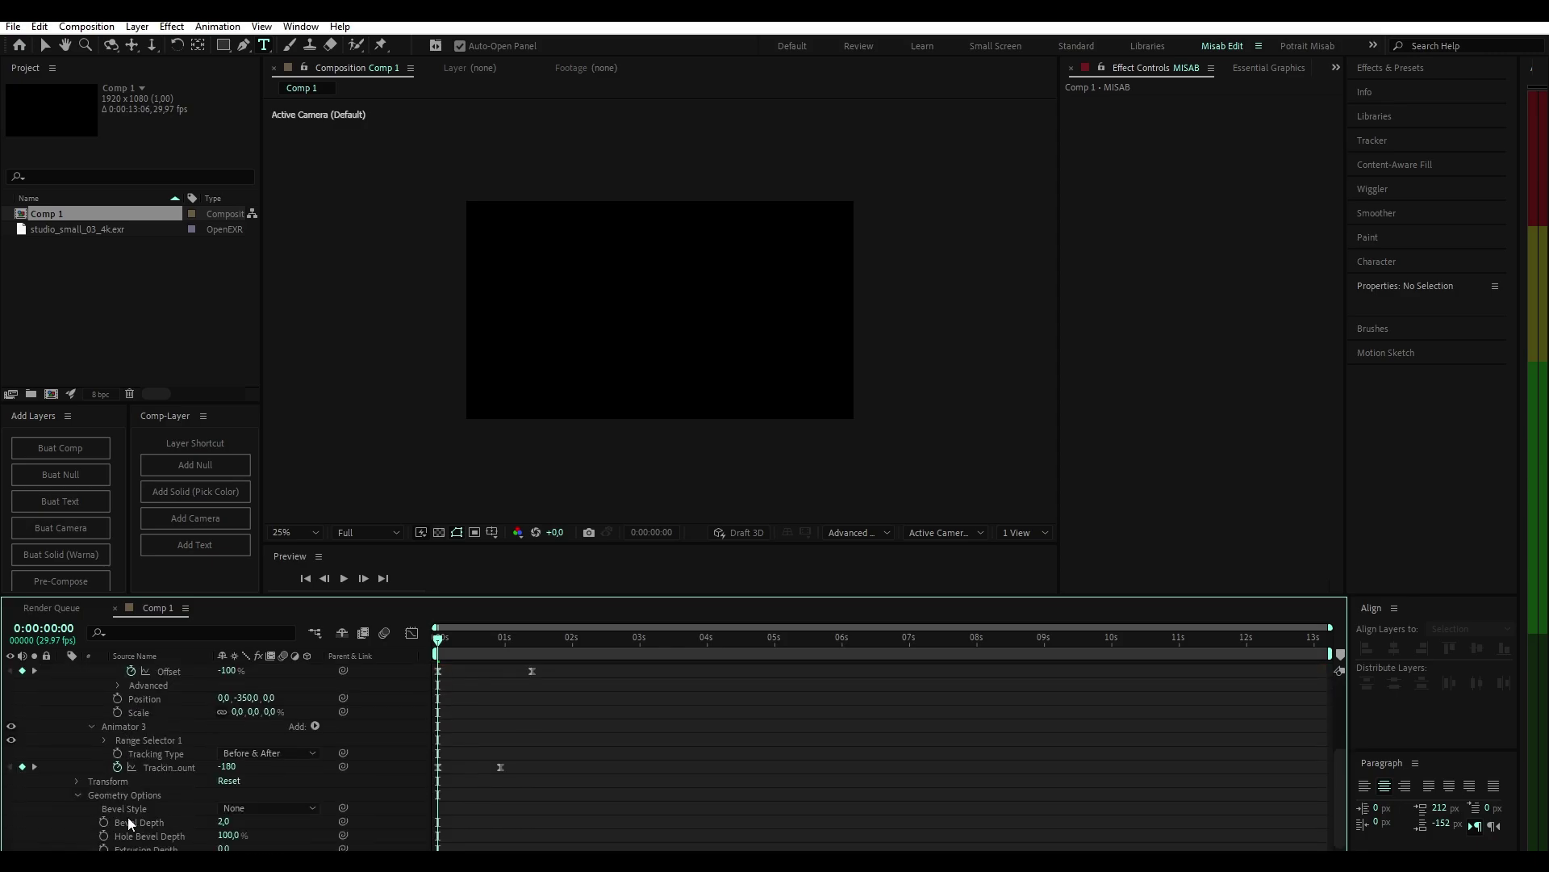
scroll(127, 817, "down", 1)
left_click(246, 795)
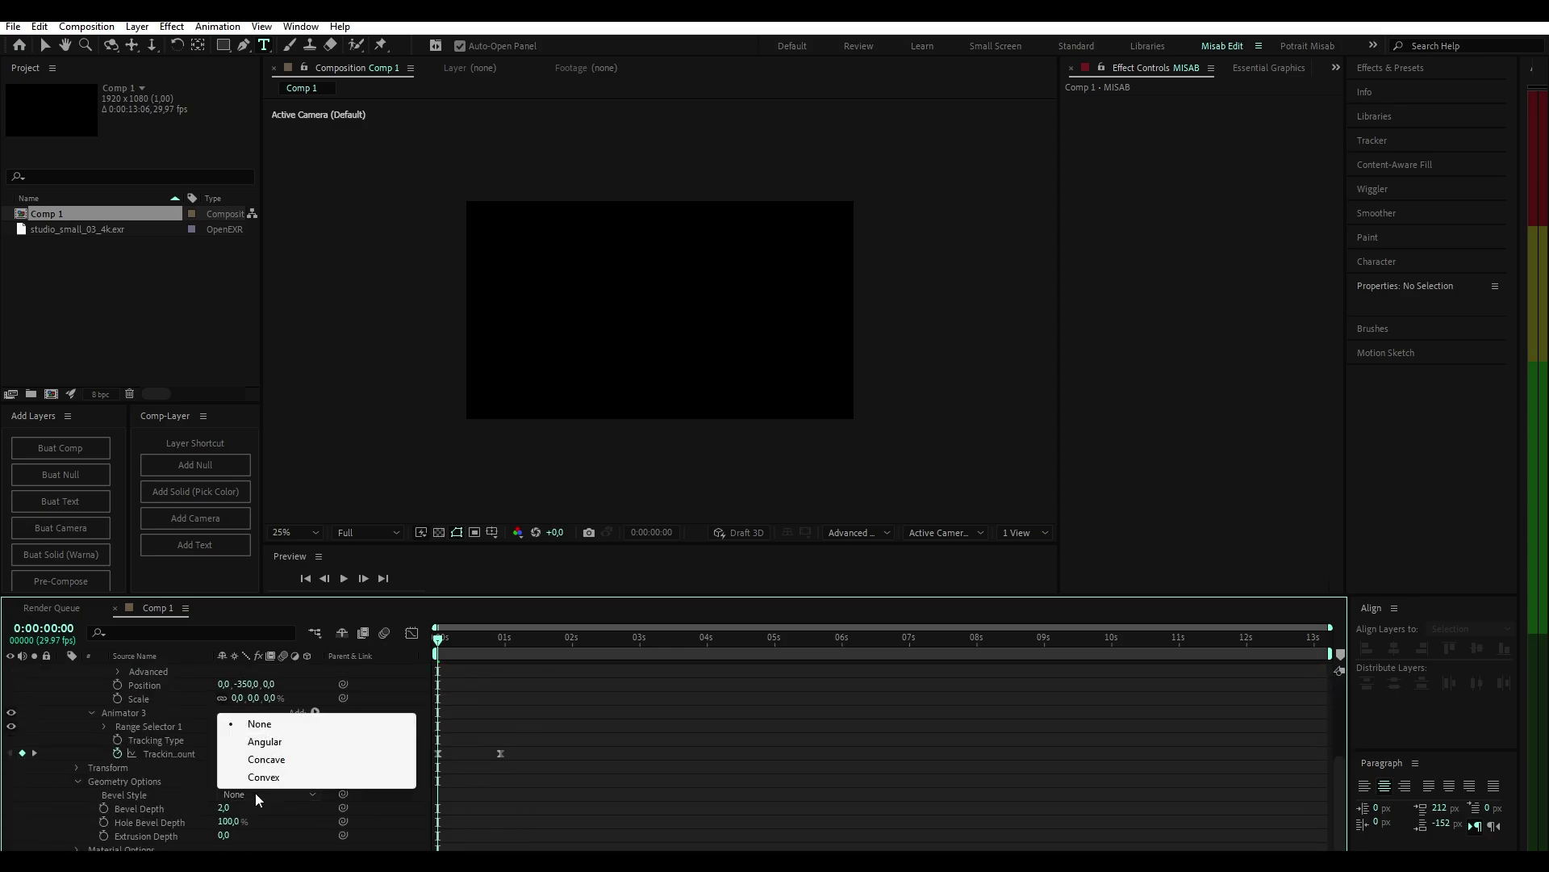
left_click(268, 748)
left_click_drag(436, 639, 562, 645)
left_click_drag(223, 808, 555, 792)
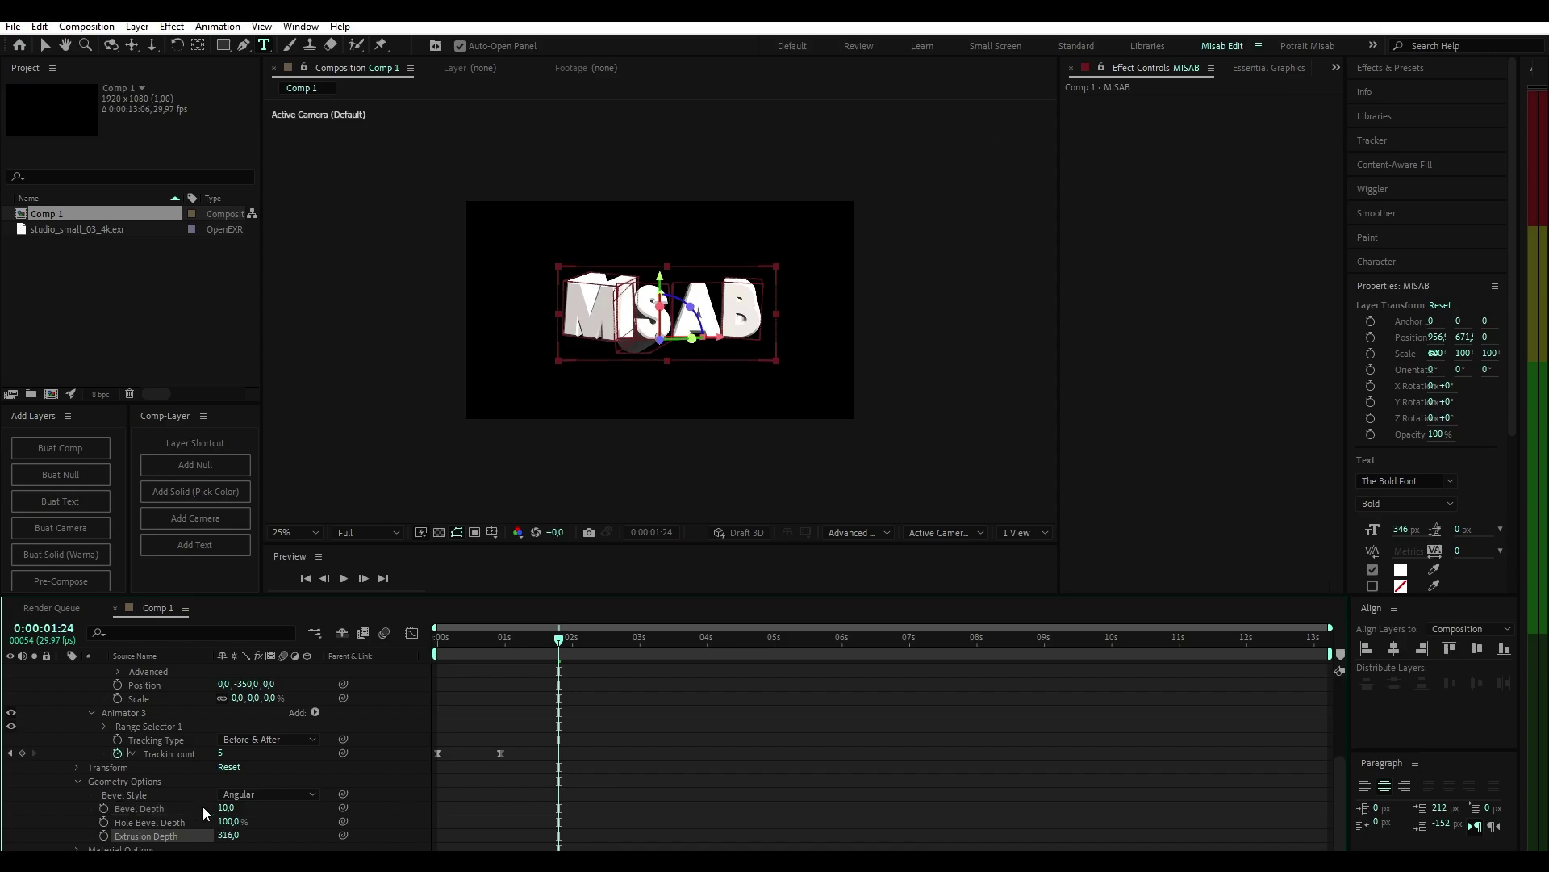
Step: Compare Concave, Convex and Angular bevel styles, settling on Concave
left_click(242, 794)
left_click(253, 760)
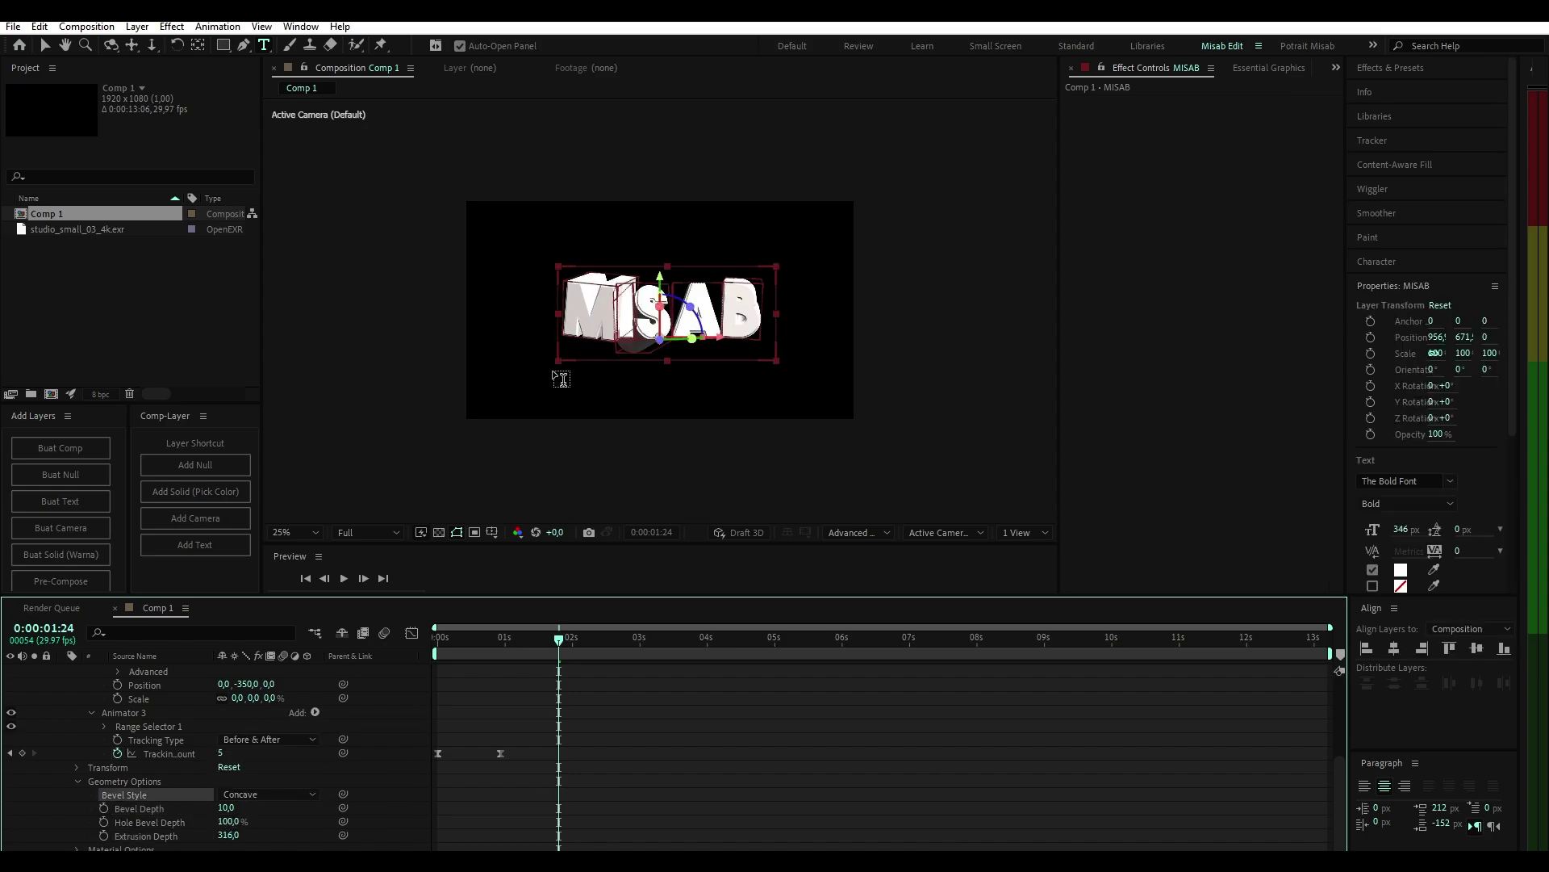
key("period")
left_click(269, 794)
left_click(264, 777)
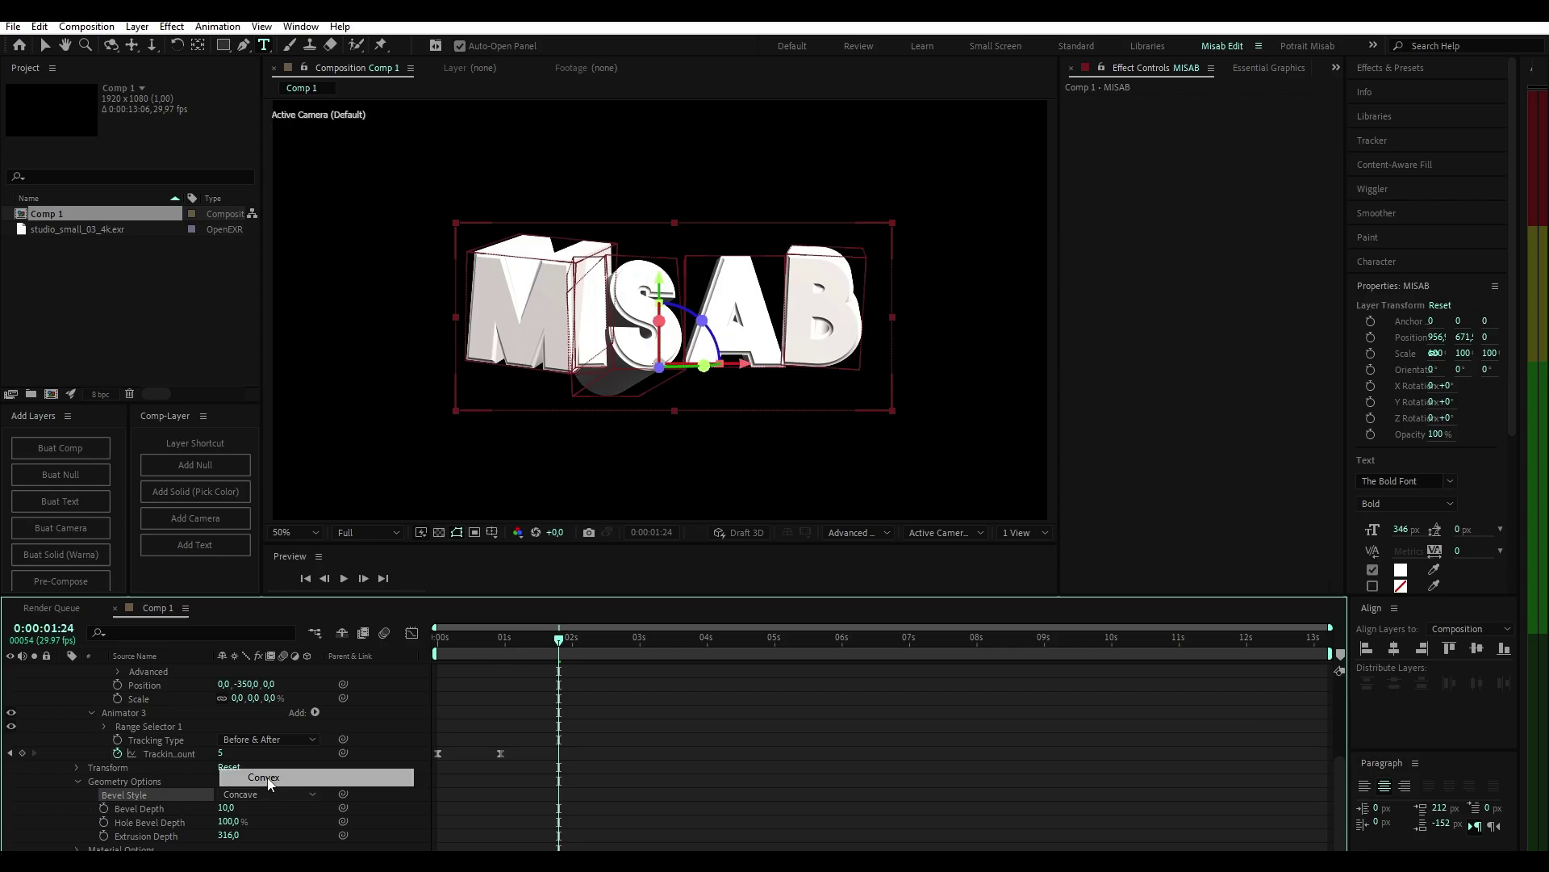
left_click(268, 794)
left_click(265, 741)
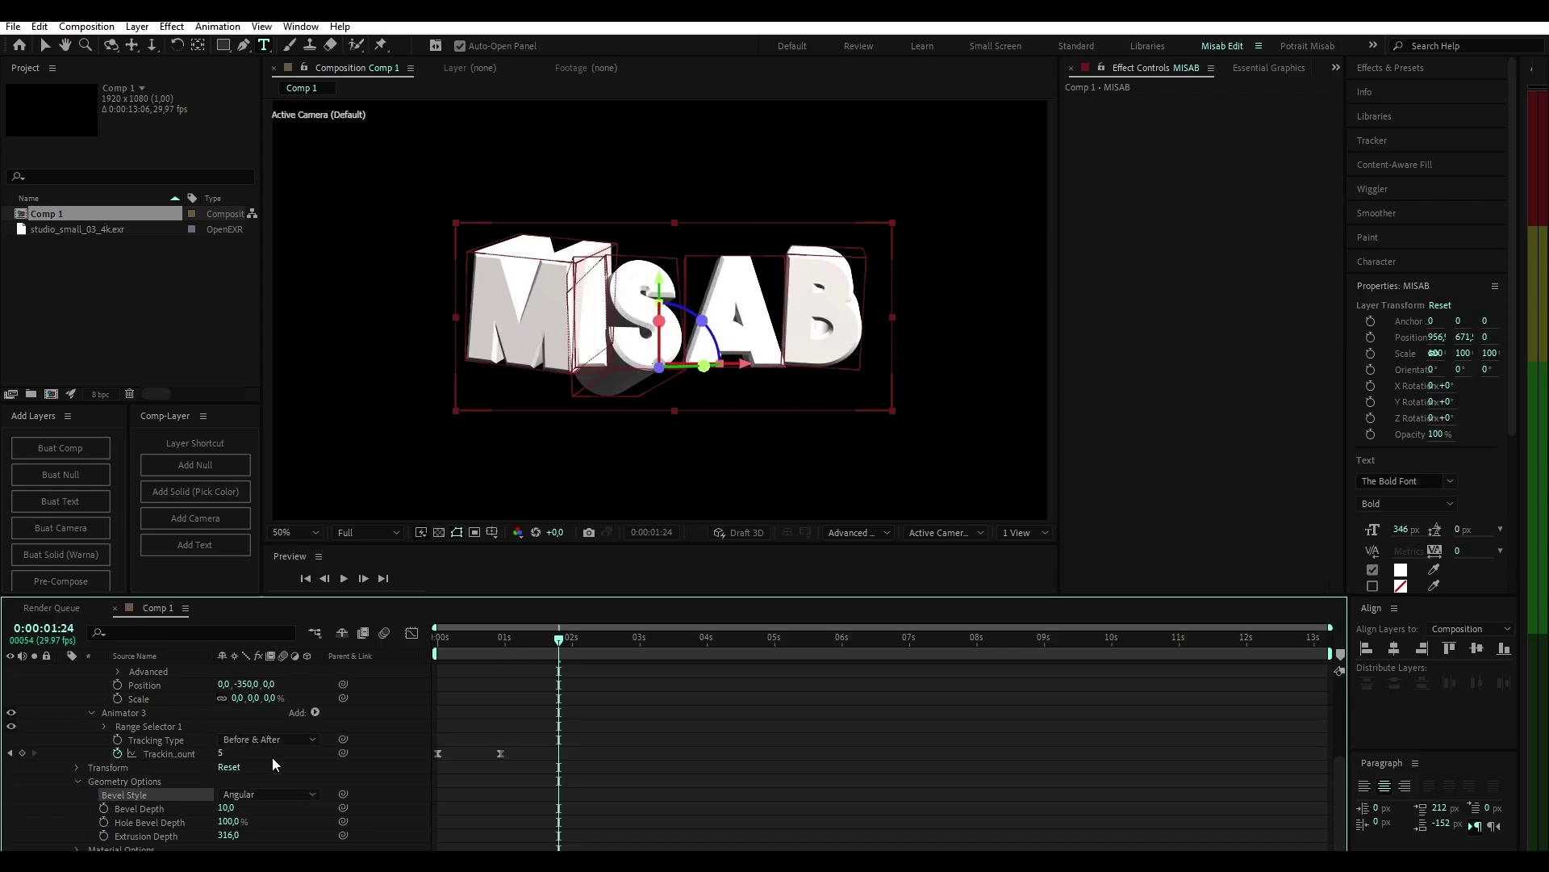
left_click(259, 795)
left_click(266, 759)
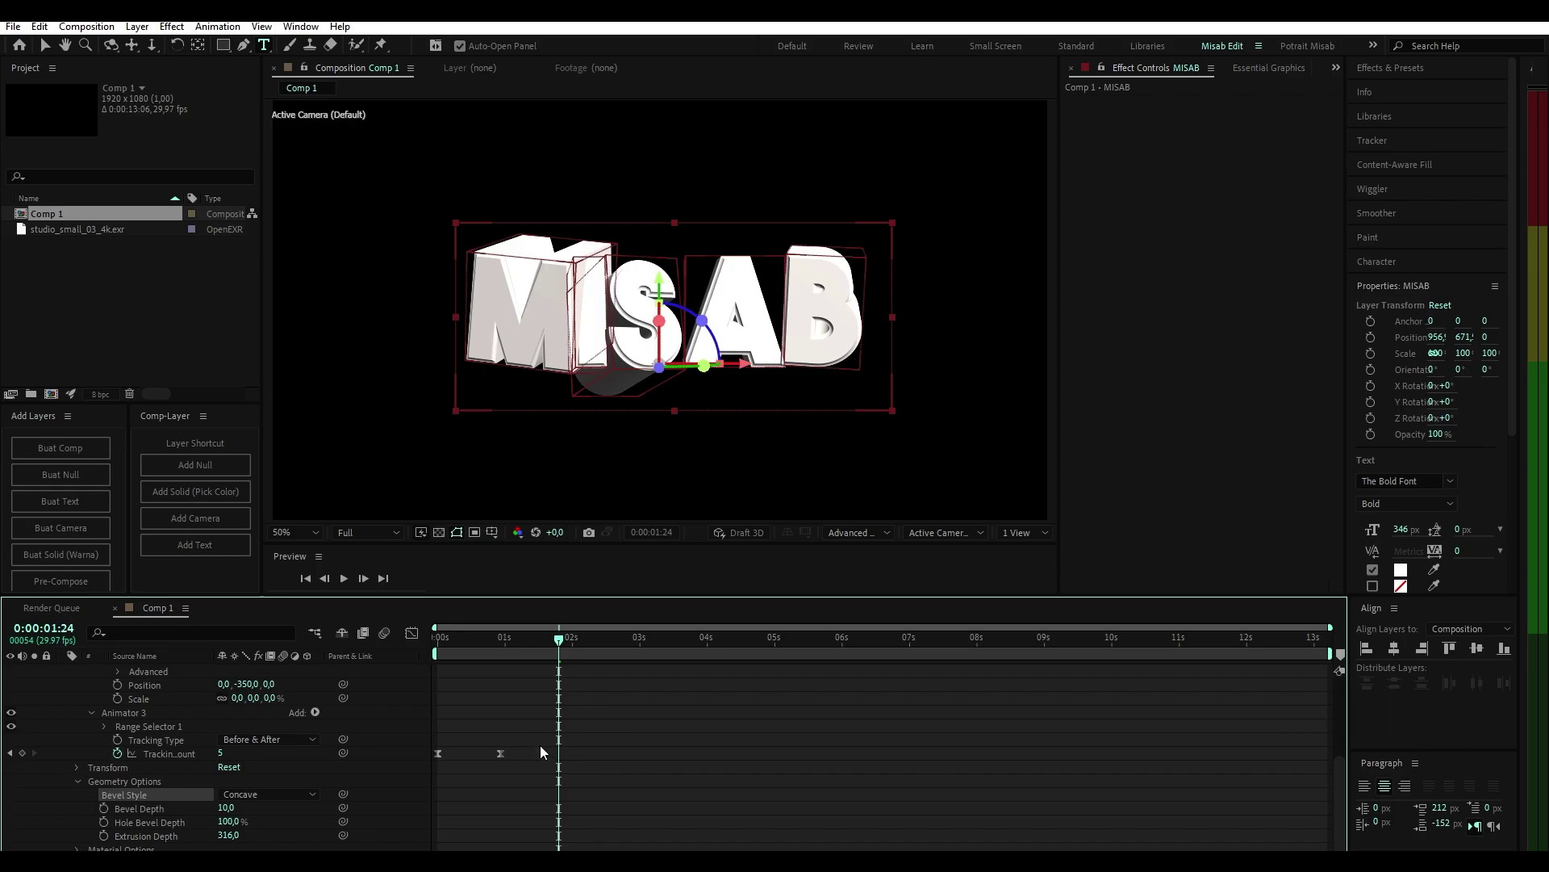
Step: Reduce the extrusion depth to 68 and adjust letter spacing at the tracking keyframe
left_click_drag(497, 650, 558, 661)
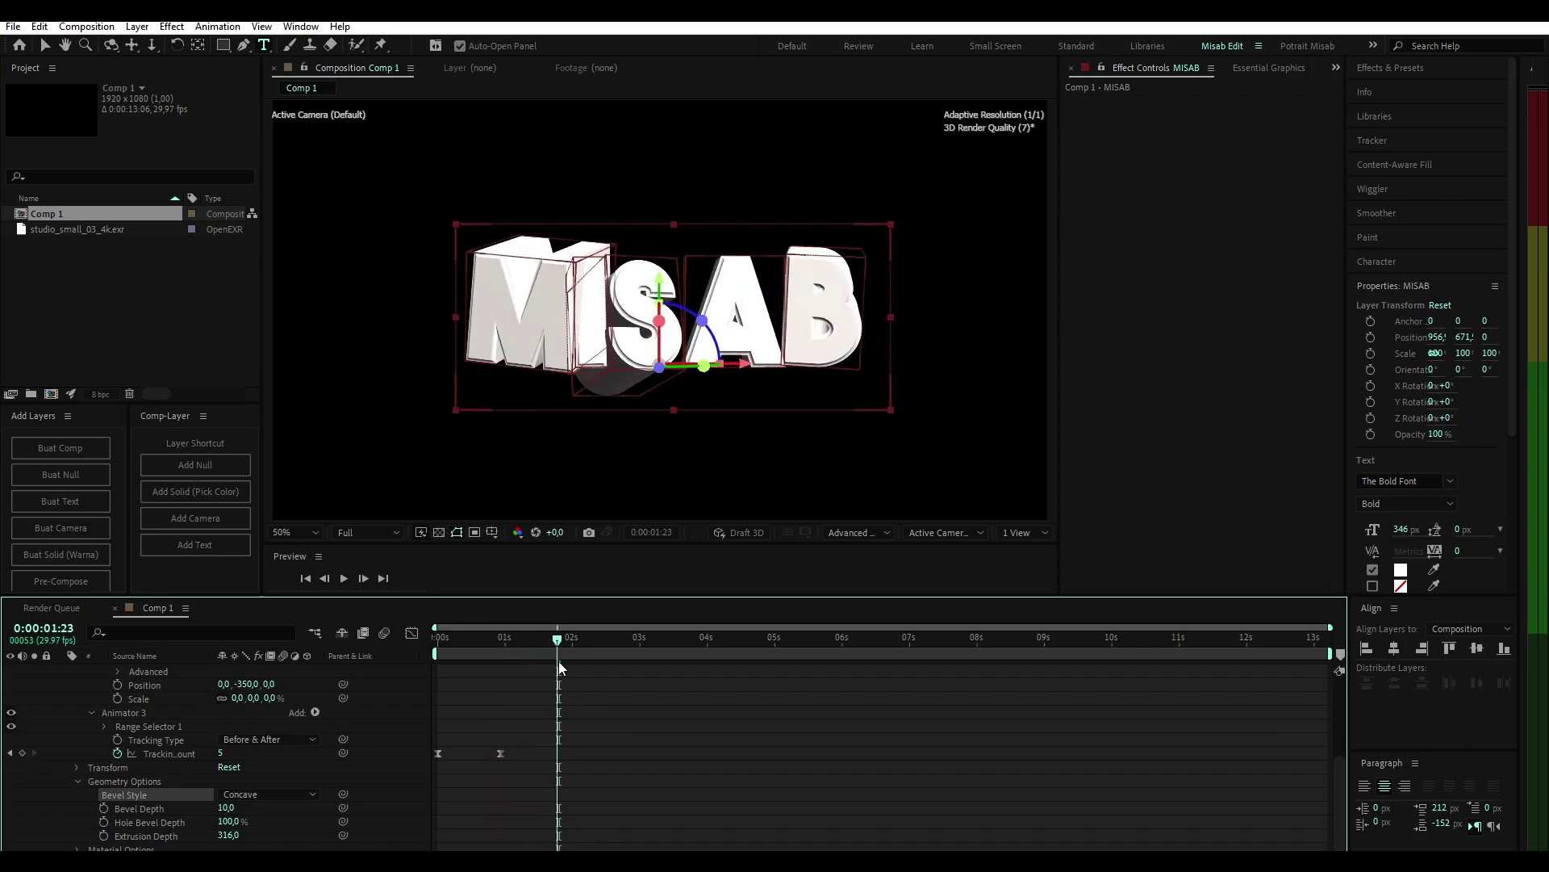
left_click_drag(229, 835, 36, 828)
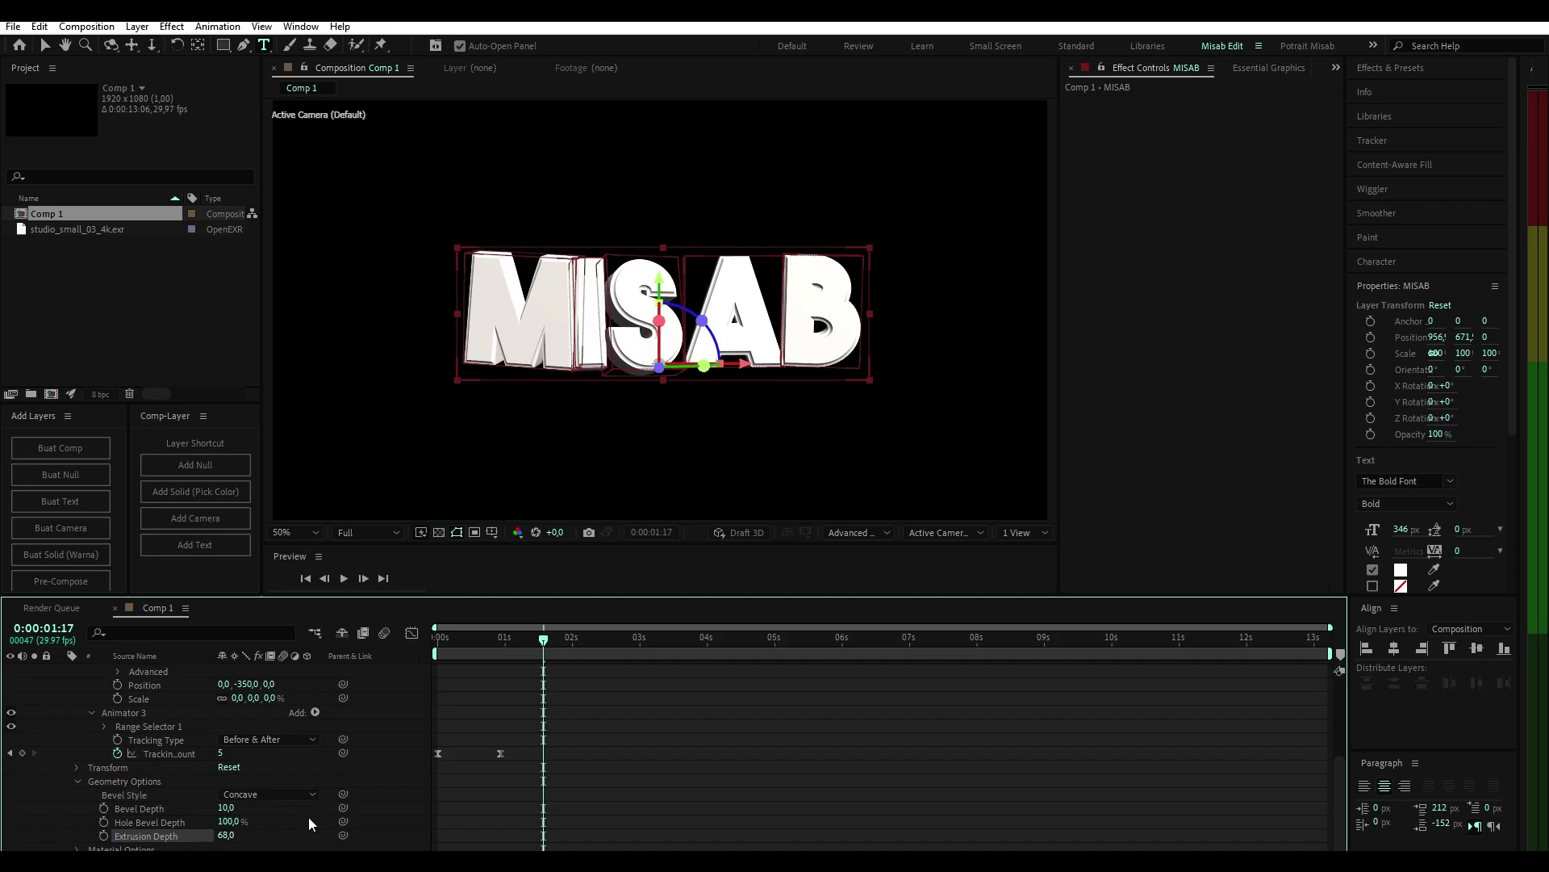
left_click_drag(525, 640, 499, 651)
left_click_drag(223, 753, 403, 647)
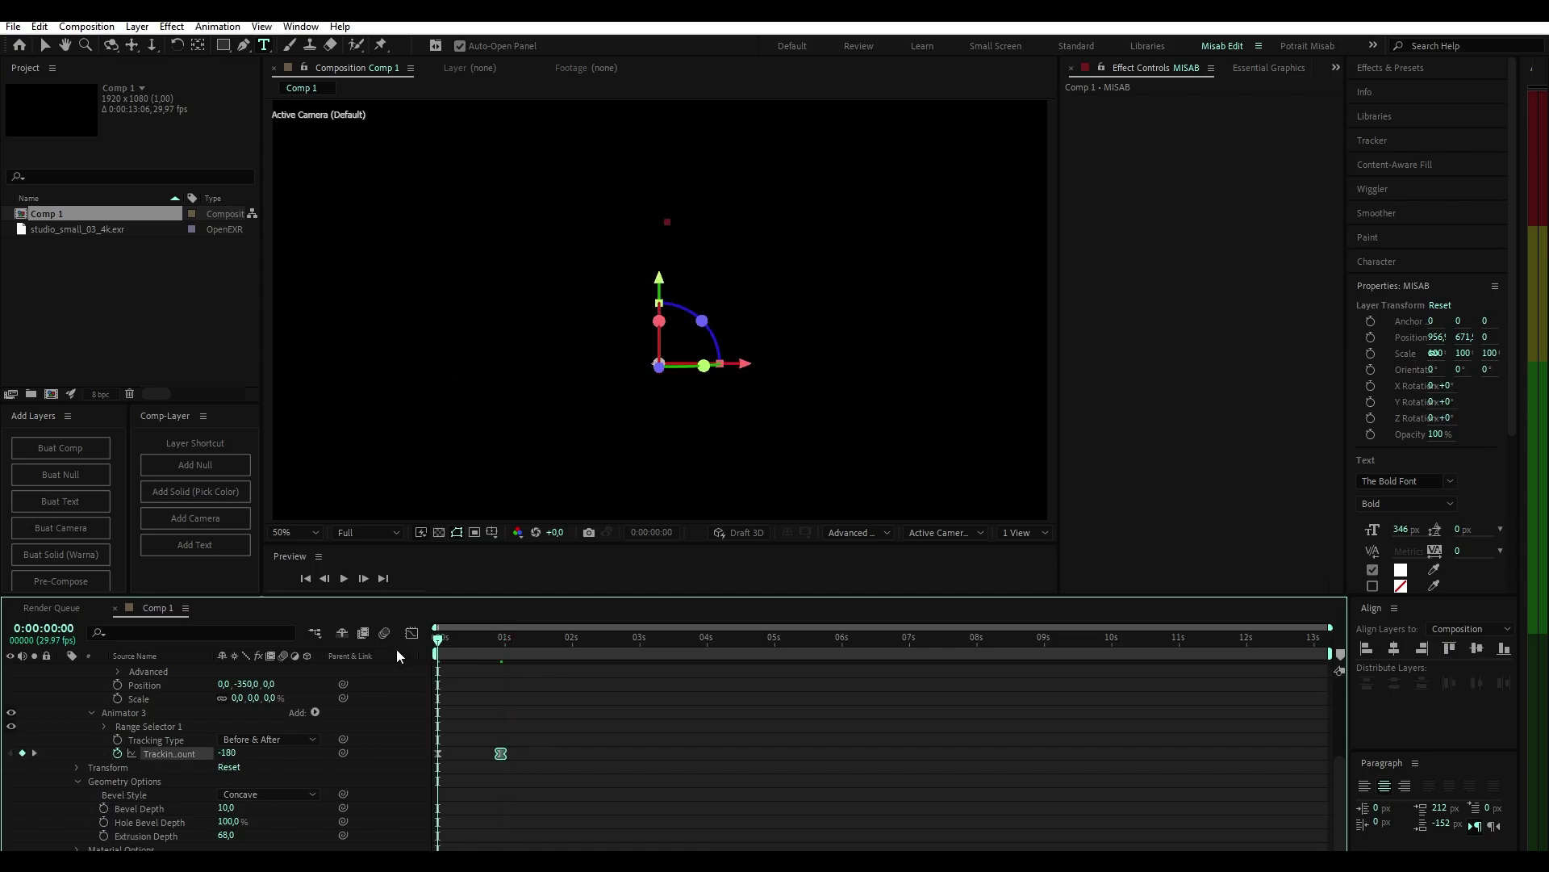
Step: Preview the extruded text, then deselect MISAB and scrub through its opening letter animation
key("space")
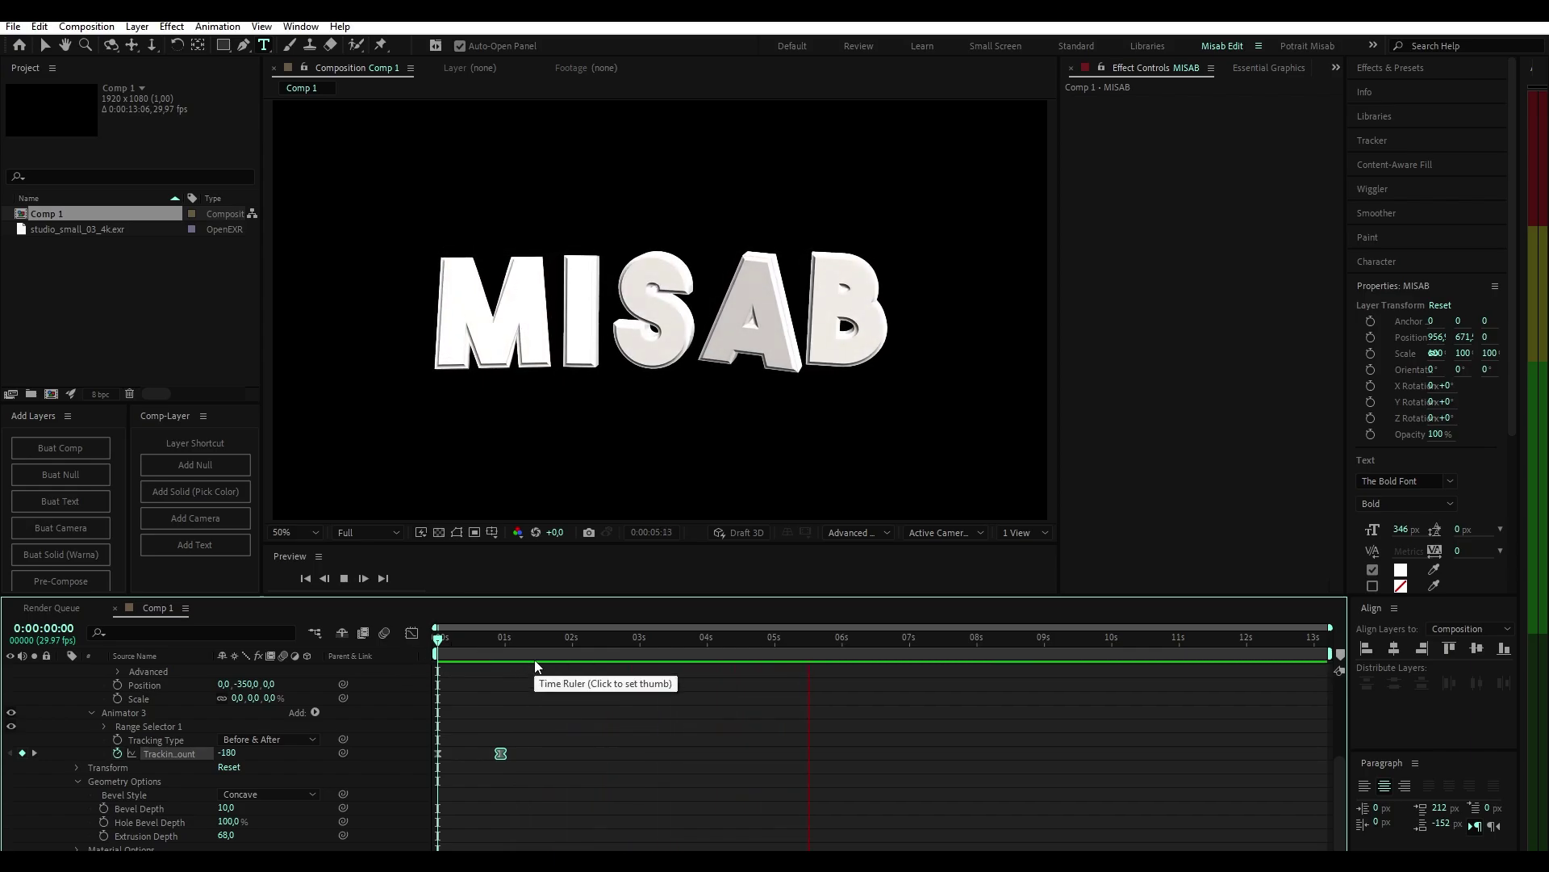
key("space")
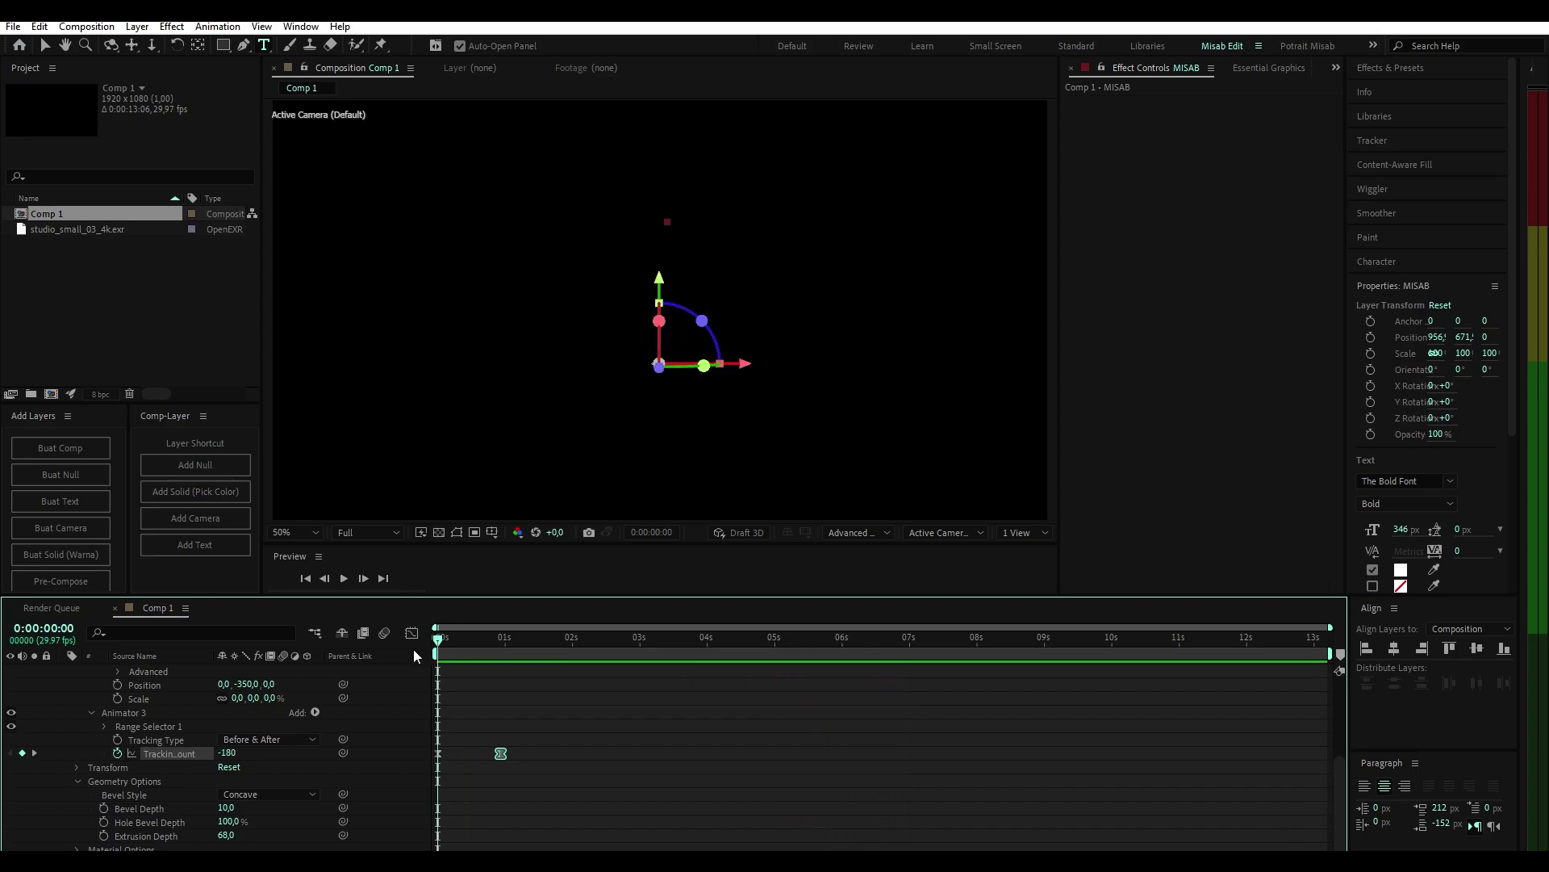
left_click(608, 727)
scroll(608, 726, "up", 10)
left_click(460, 639)
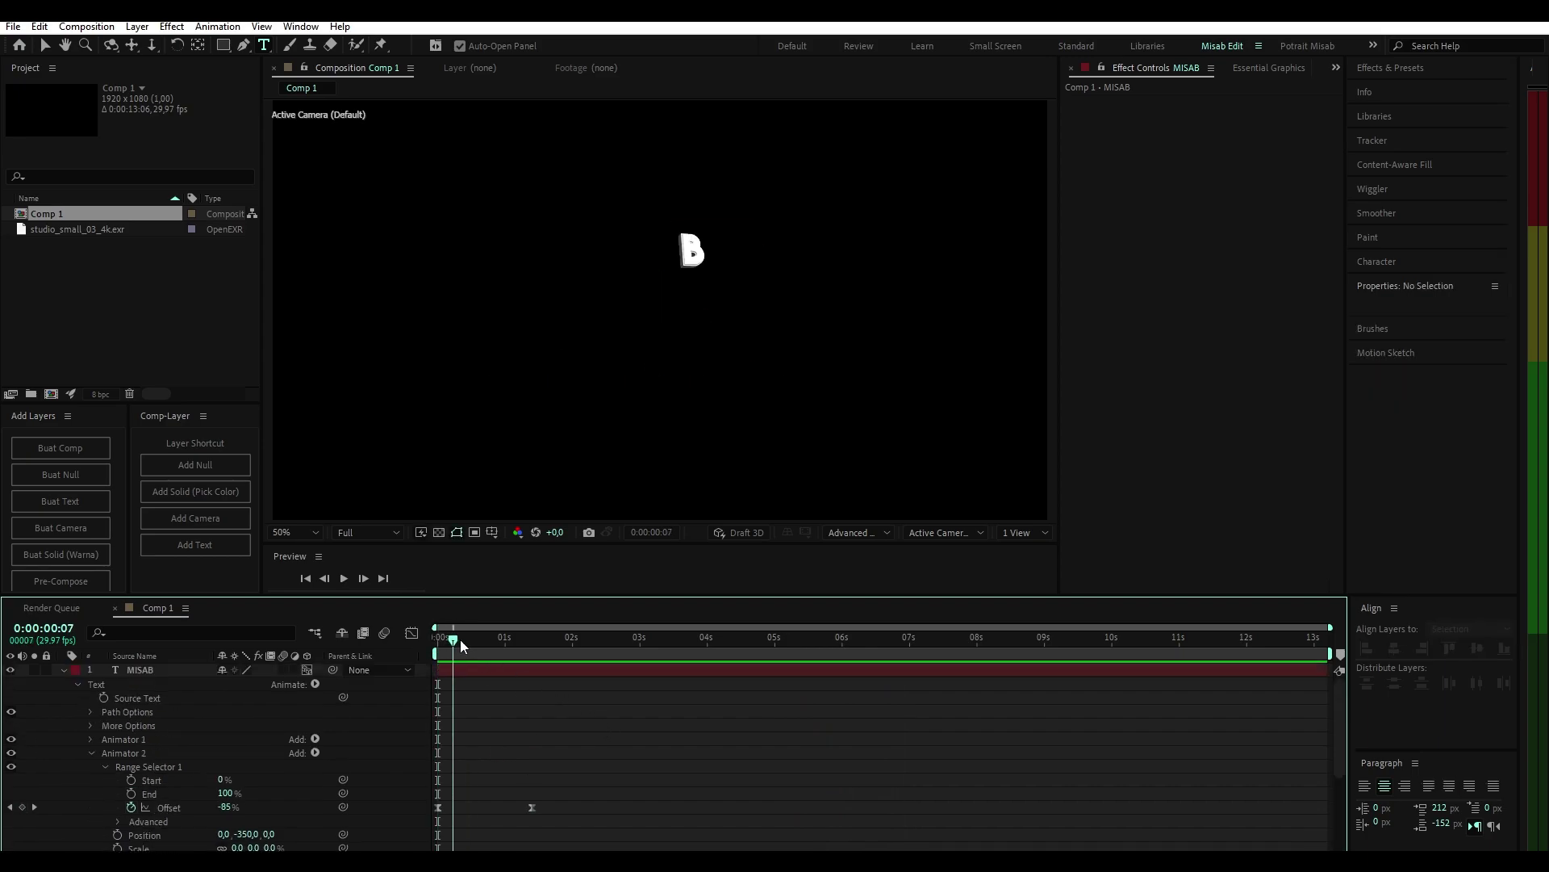
left_click_drag(460, 639, 409, 702)
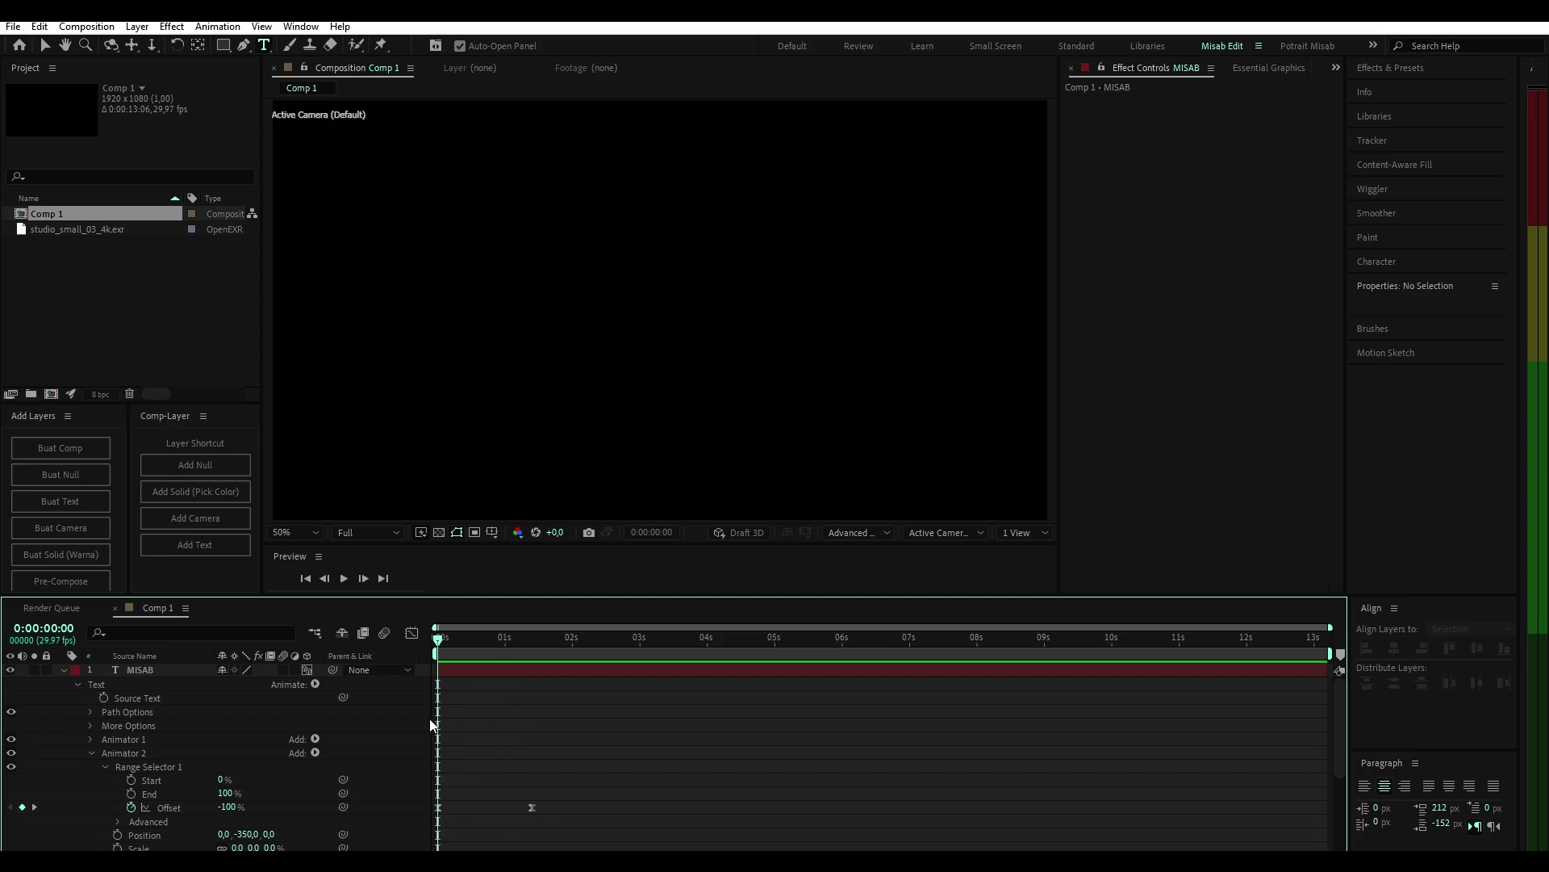
Step: Create Environment Light 1 of type Environment and drop studio_small_03_4k.exr into the timeline
key("u")
key("u")
right_click(403, 754)
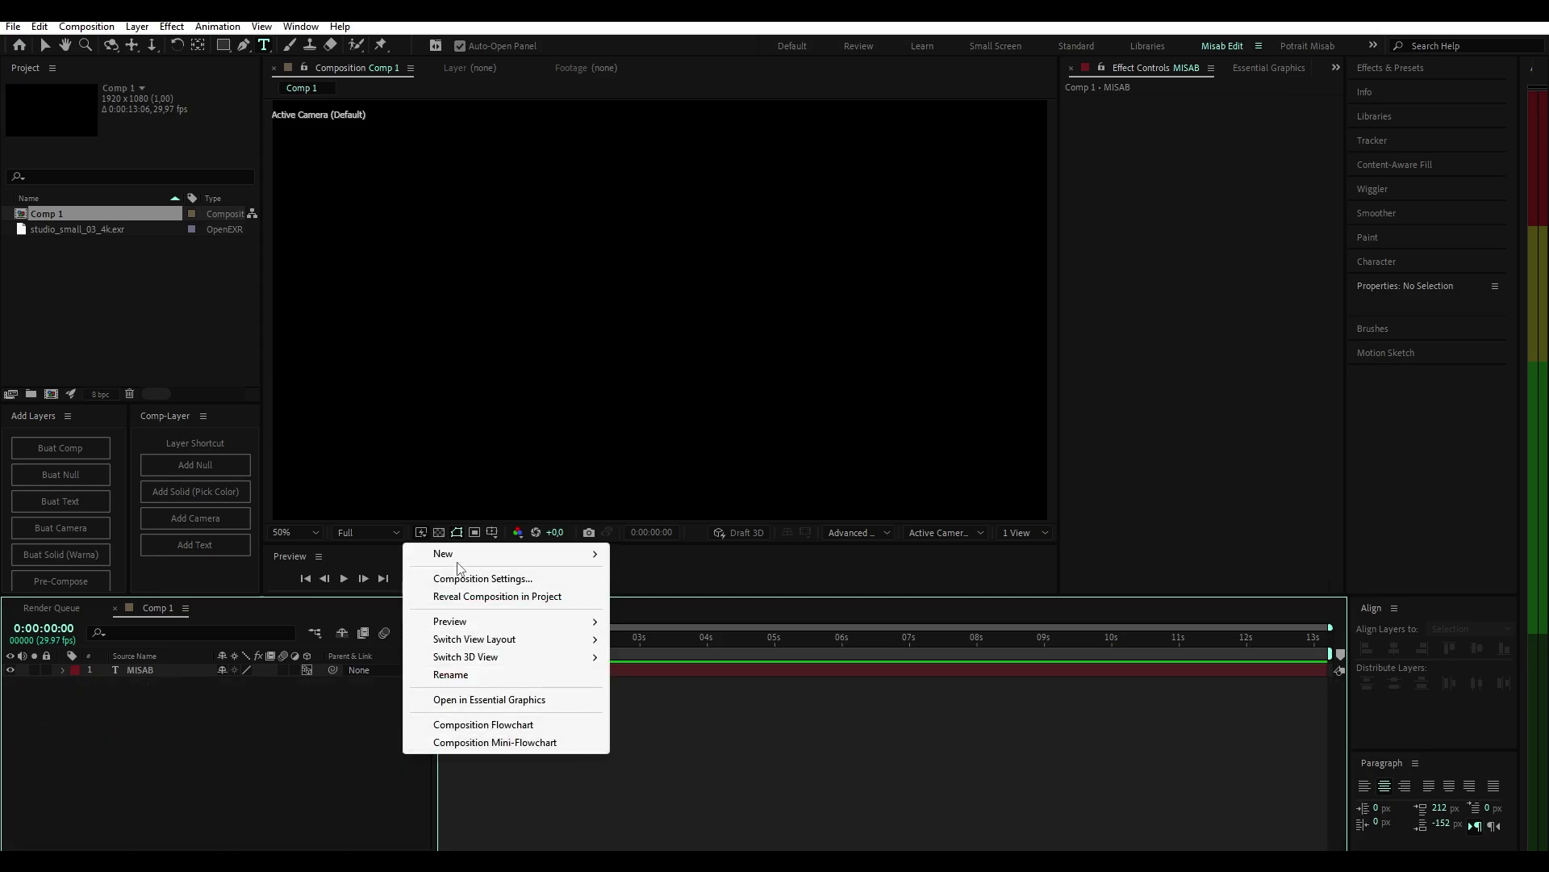
mouse_move(461, 561)
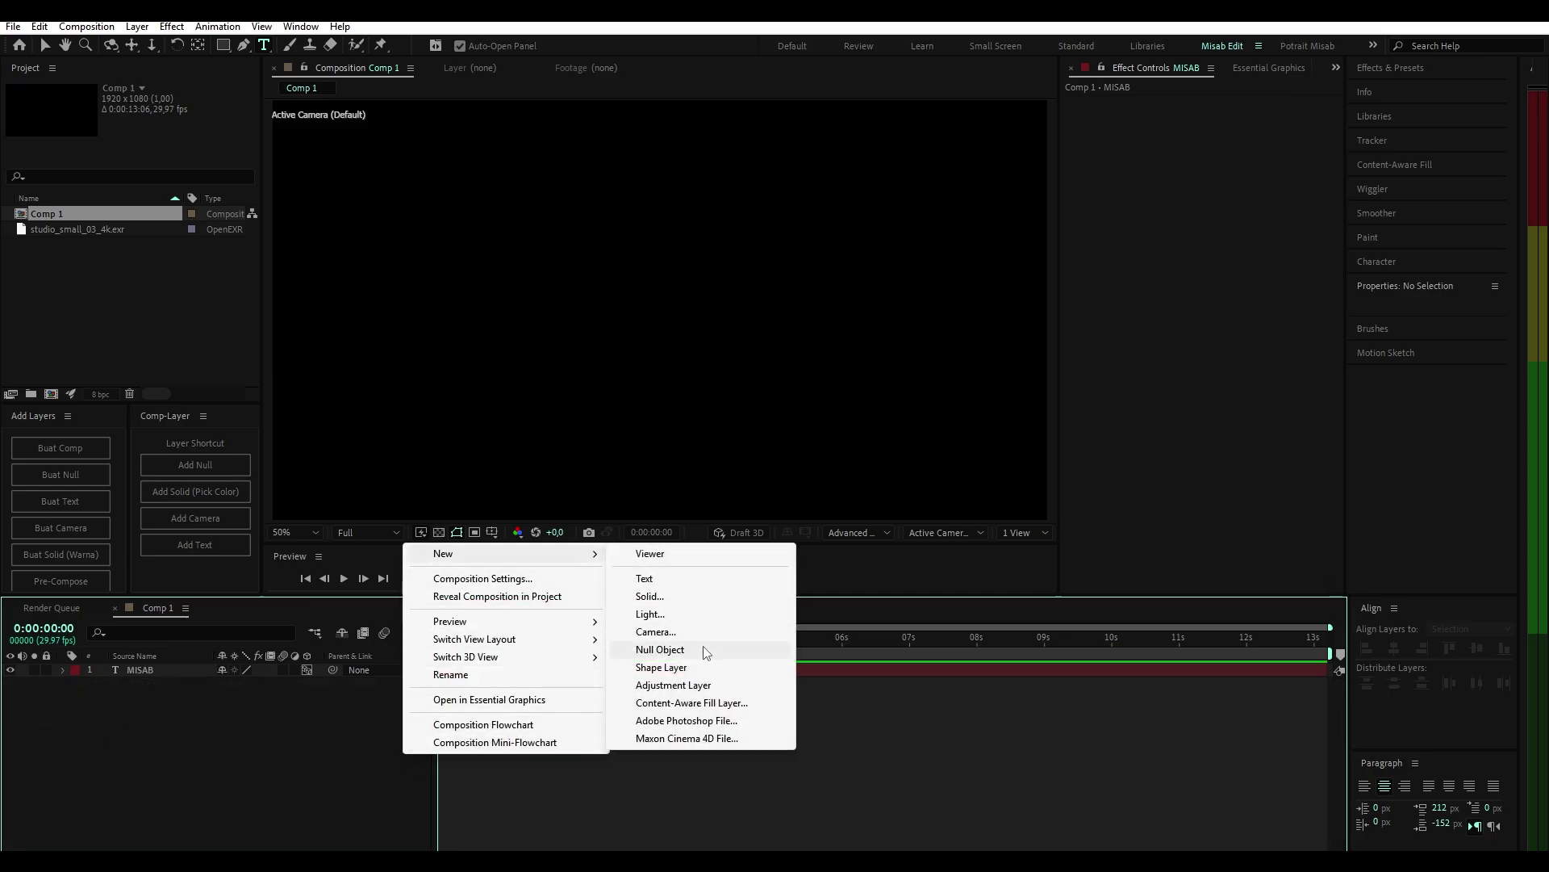
left_click(696, 614)
left_click(1009, 578)
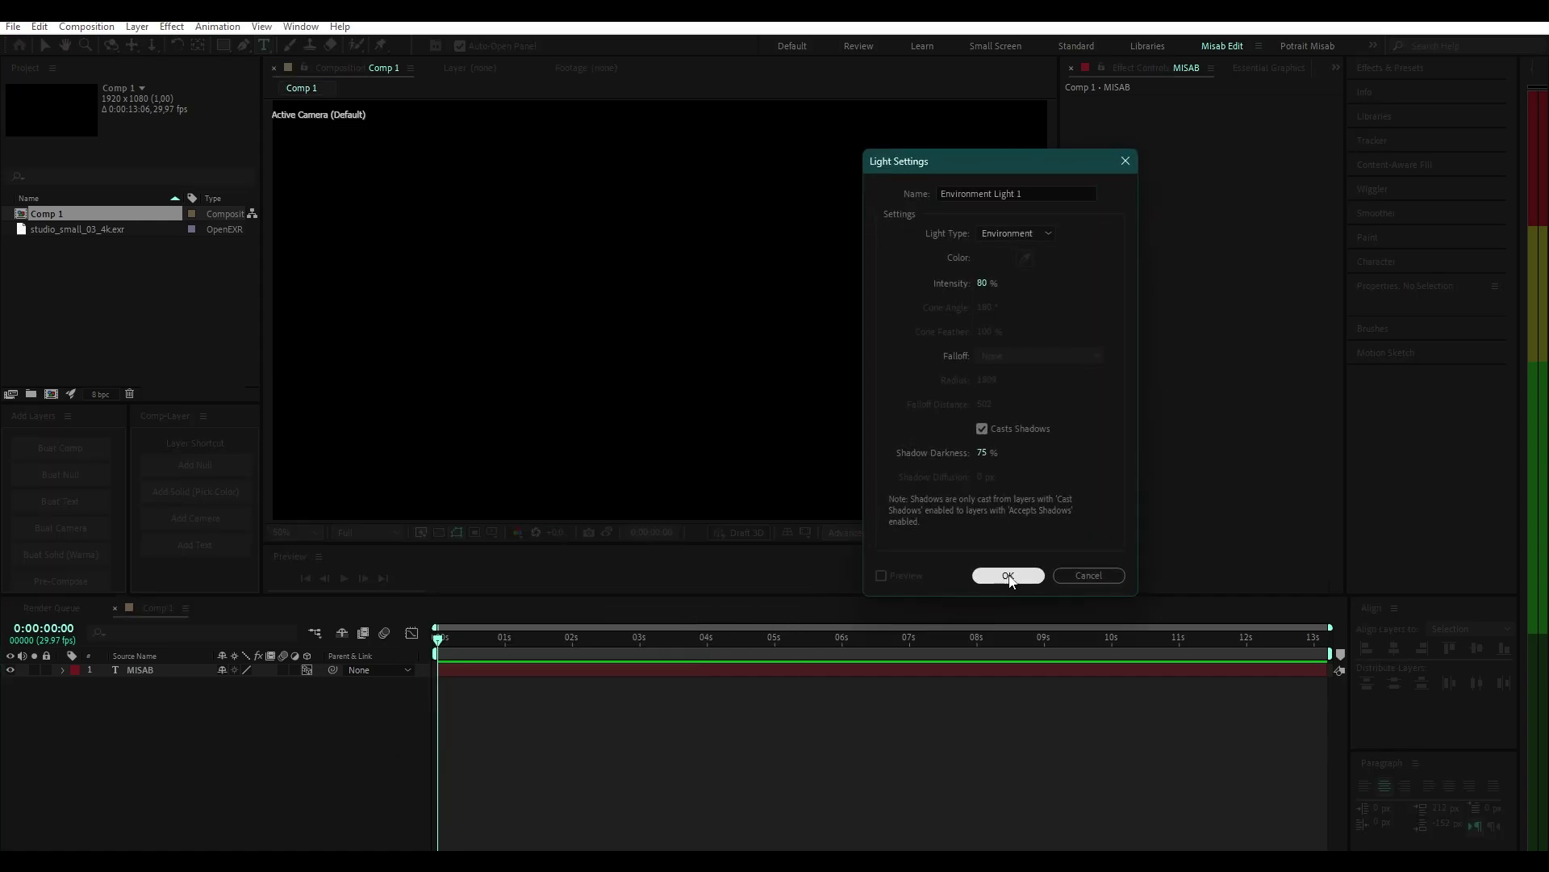
left_click(1030, 235)
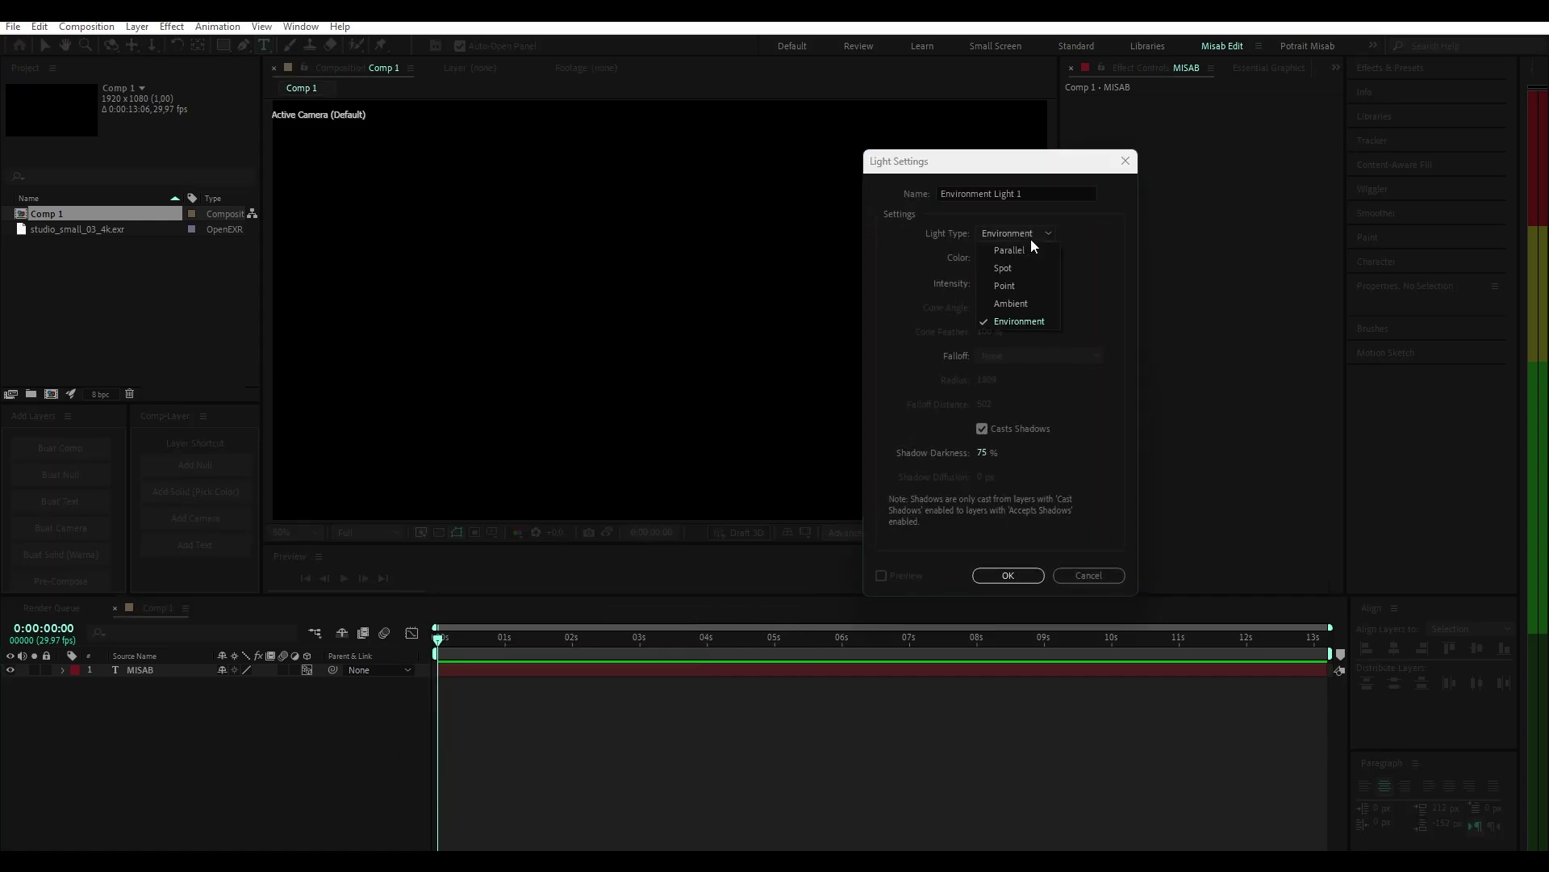
left_click(1024, 323)
left_click(1008, 575)
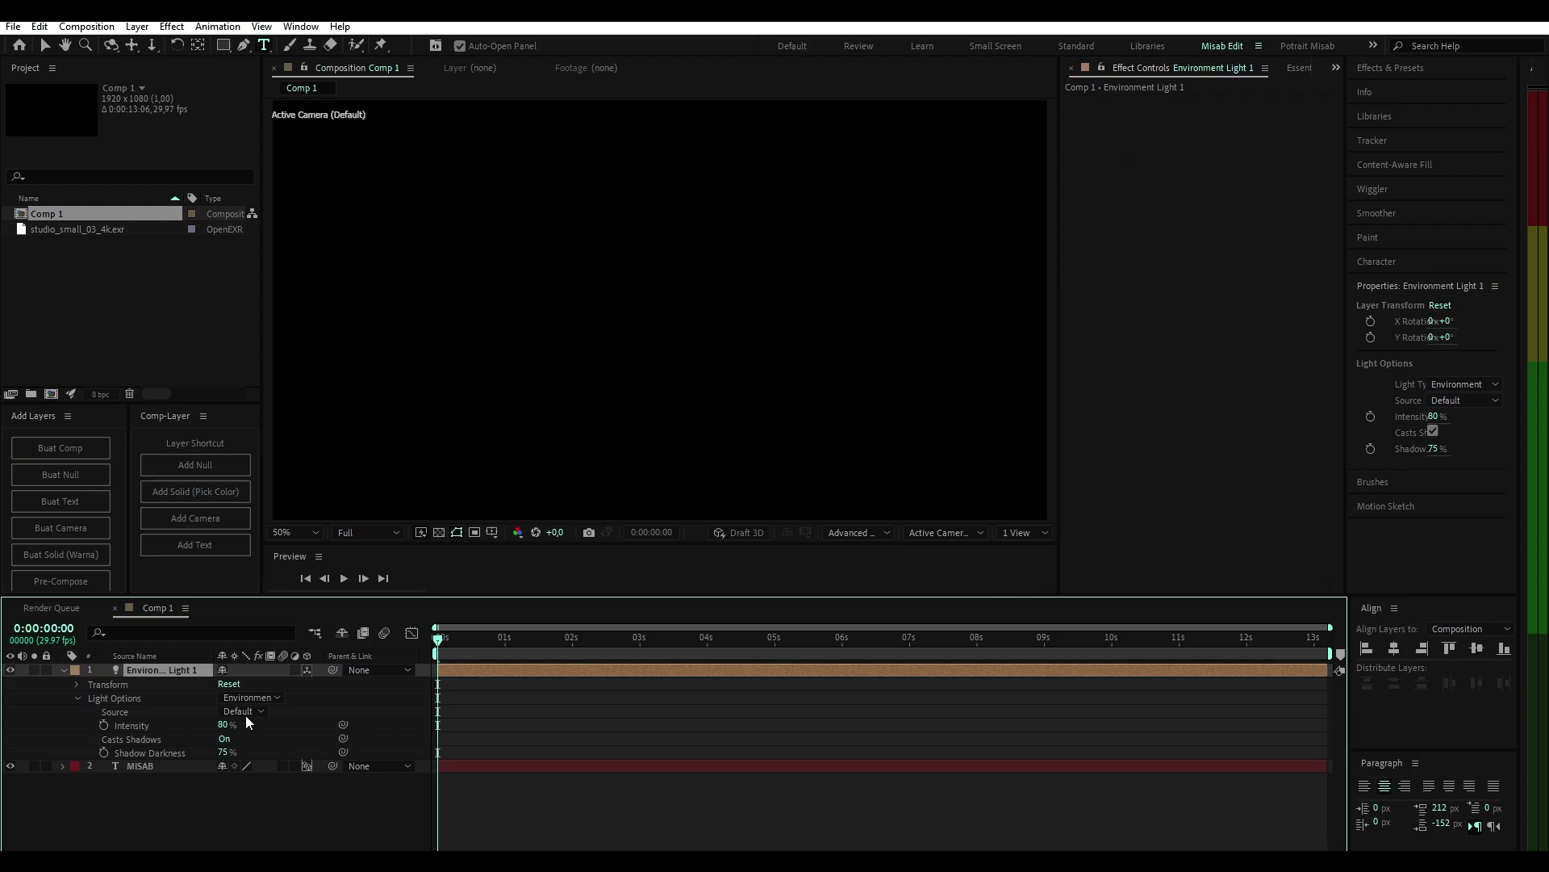
left_click_drag(81, 229, 331, 843)
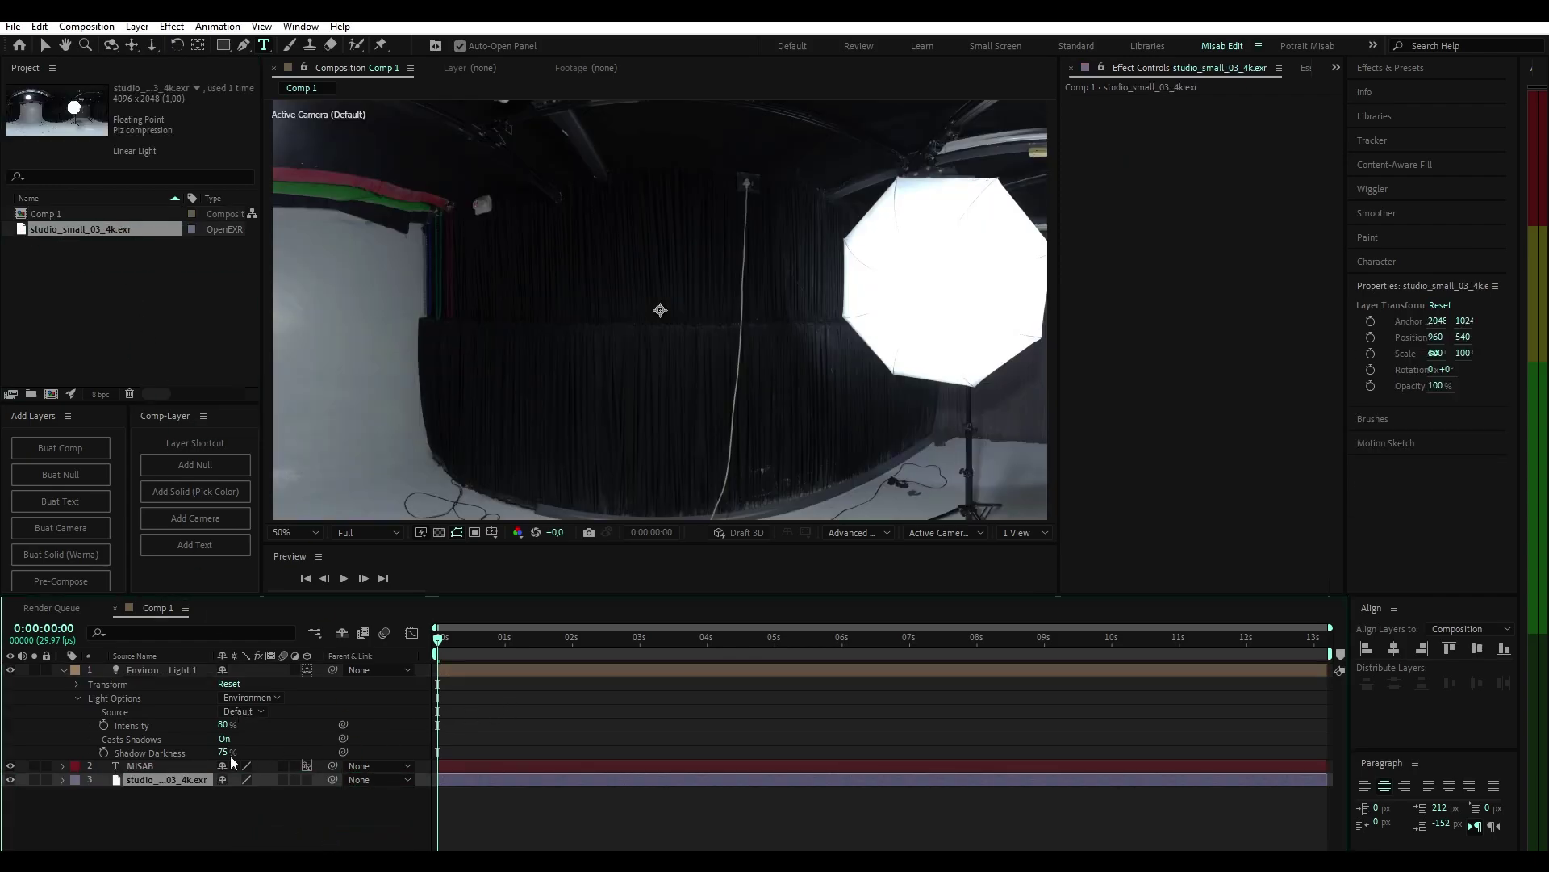
Step: Hide the HDR image layer and use studio_small_03_4k.exr as the environment light's source
left_click(9, 778)
left_click(241, 710)
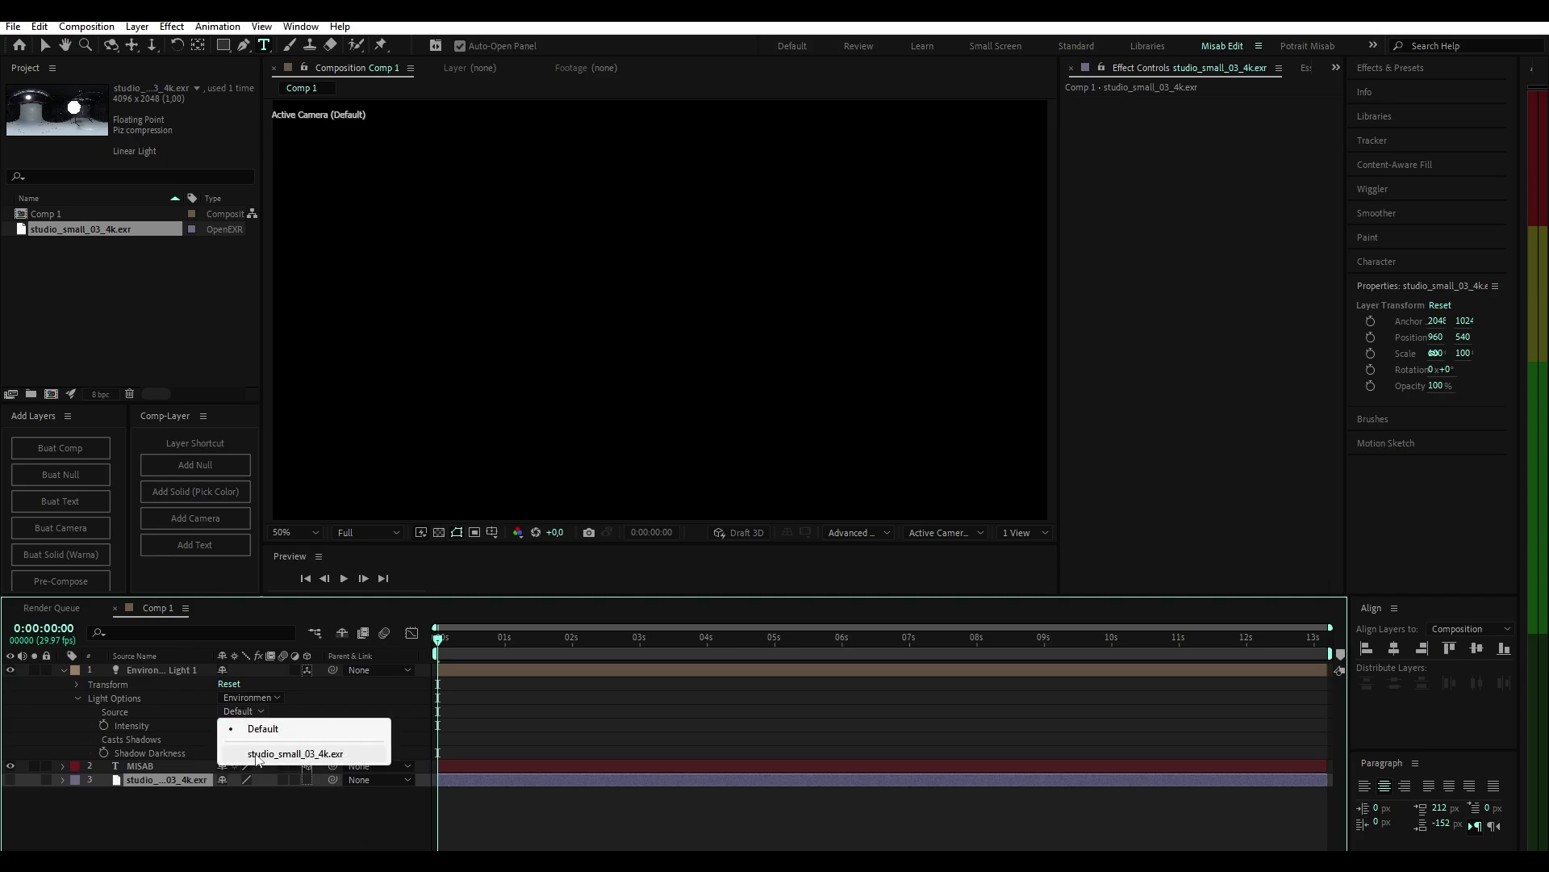
left_click(295, 752)
left_click_drag(448, 638, 496, 639)
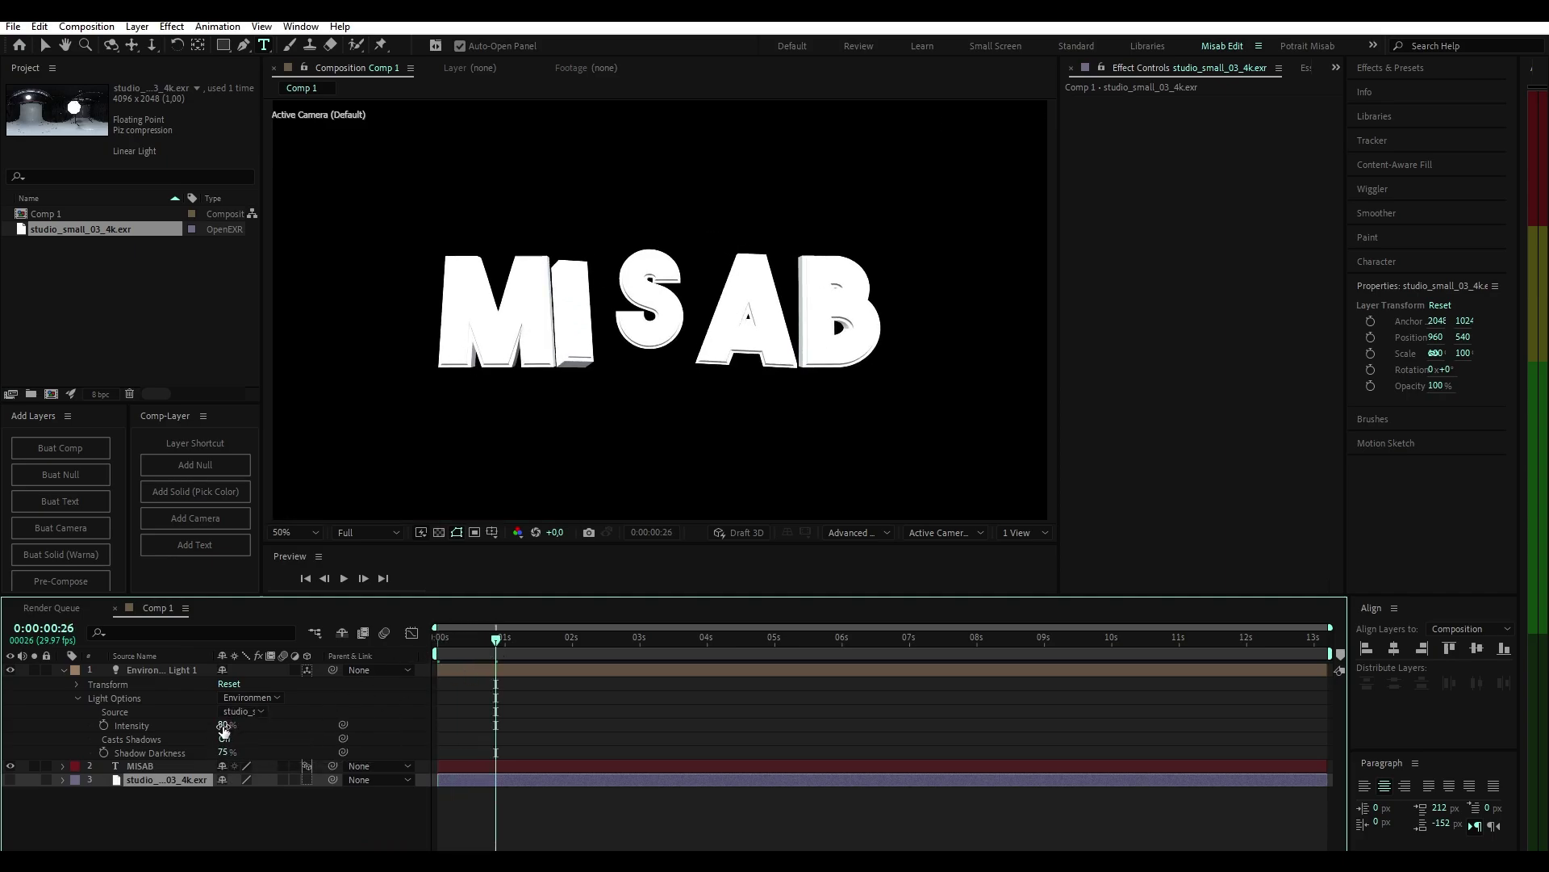
Step: Rotate the environment light to +299° on X and lower its intensity to 68%
left_click(77, 684)
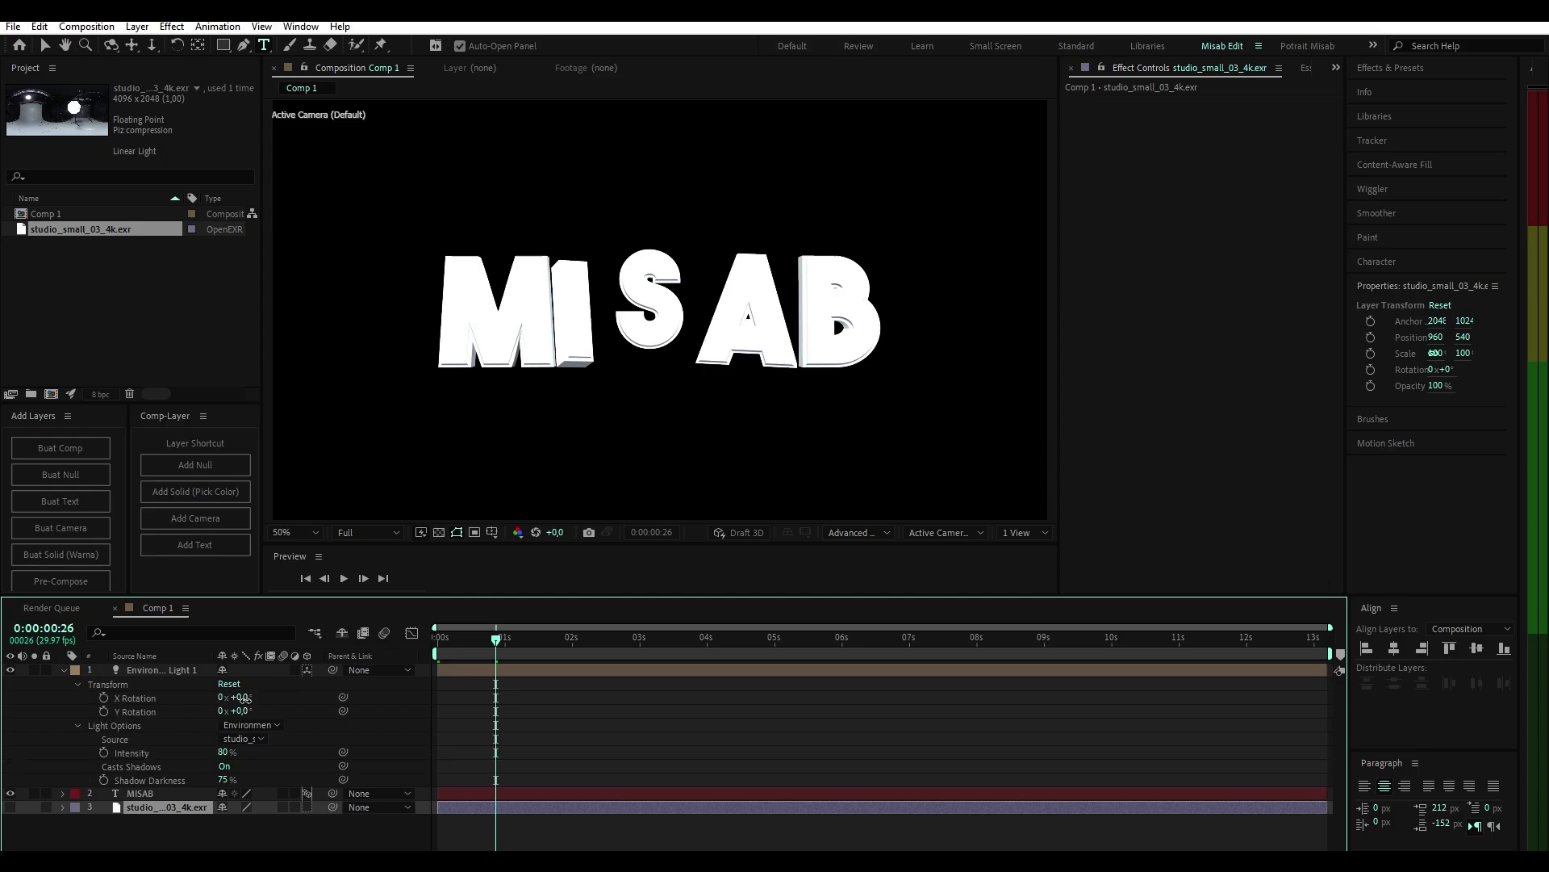
left_click_drag(245, 699, 493, 707)
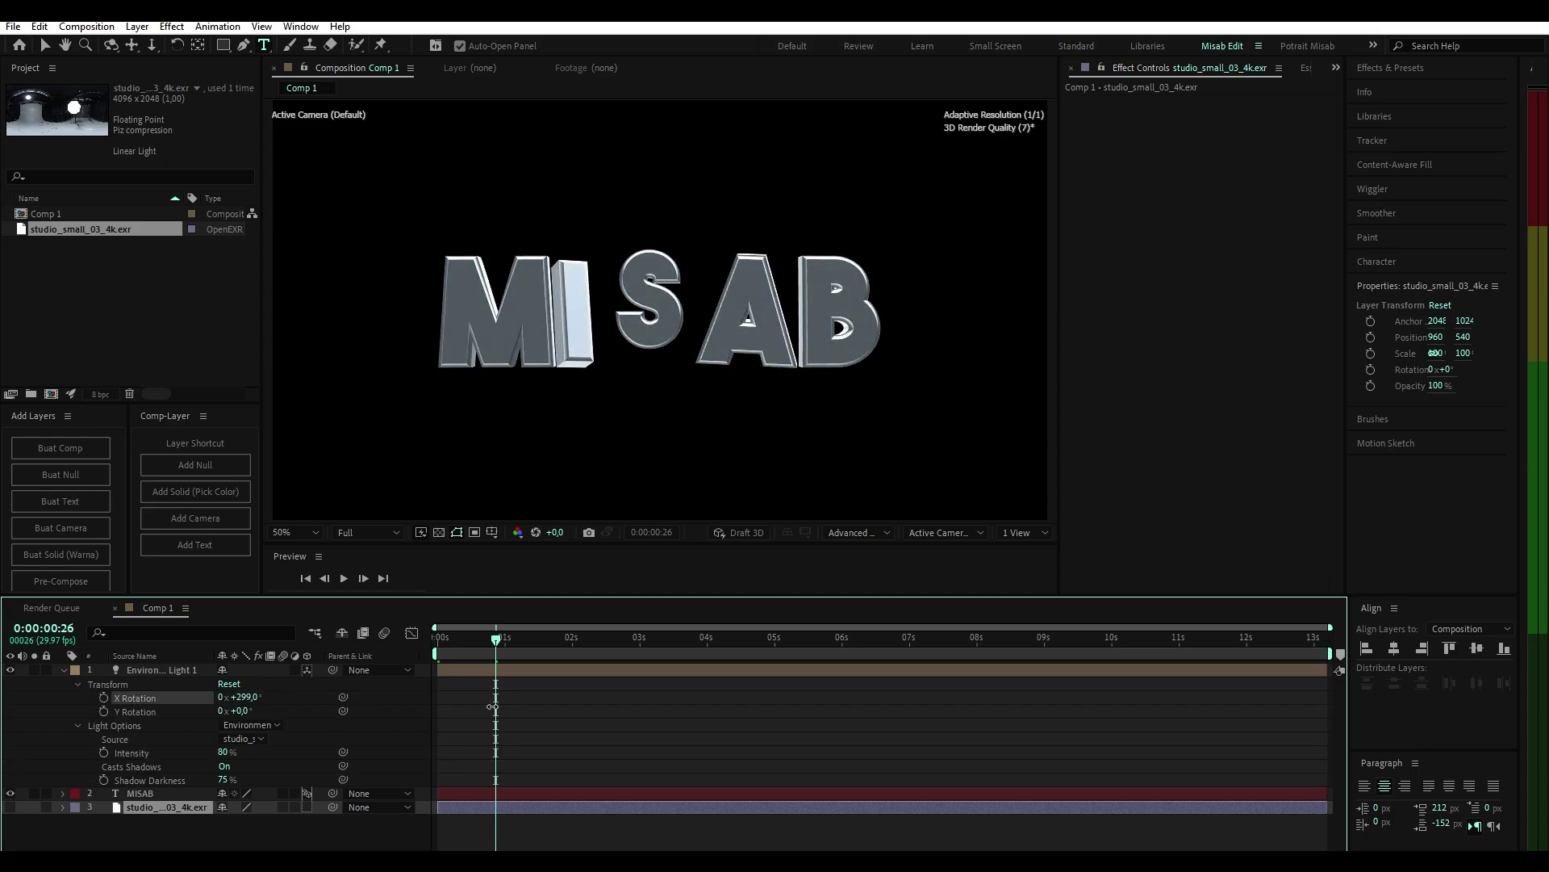
left_click_drag(222, 752, 223, 764)
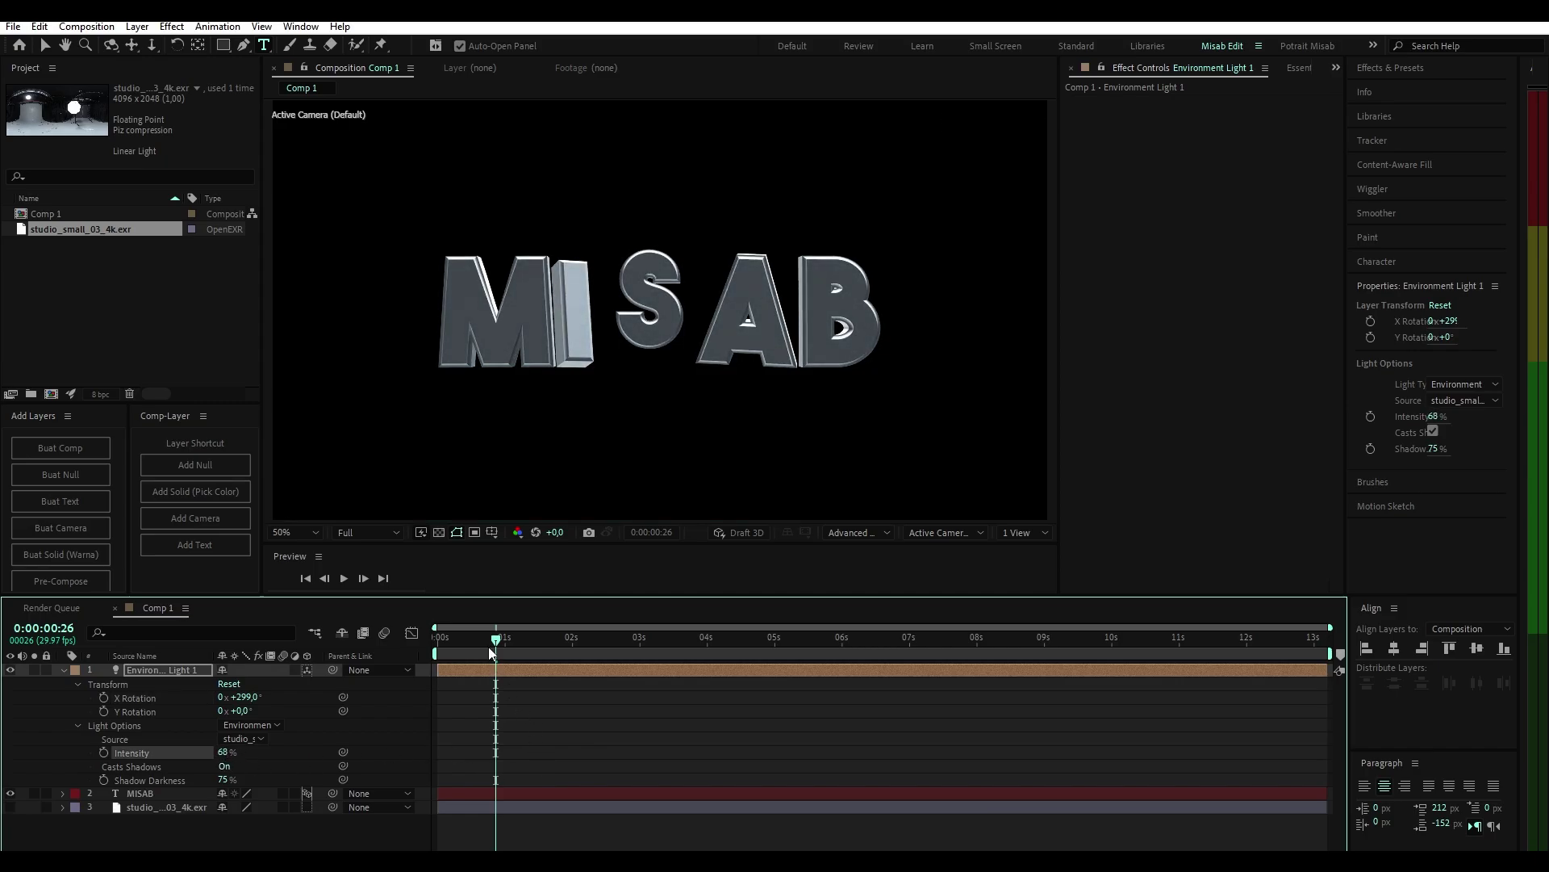
left_click_drag(490, 652, 444, 705)
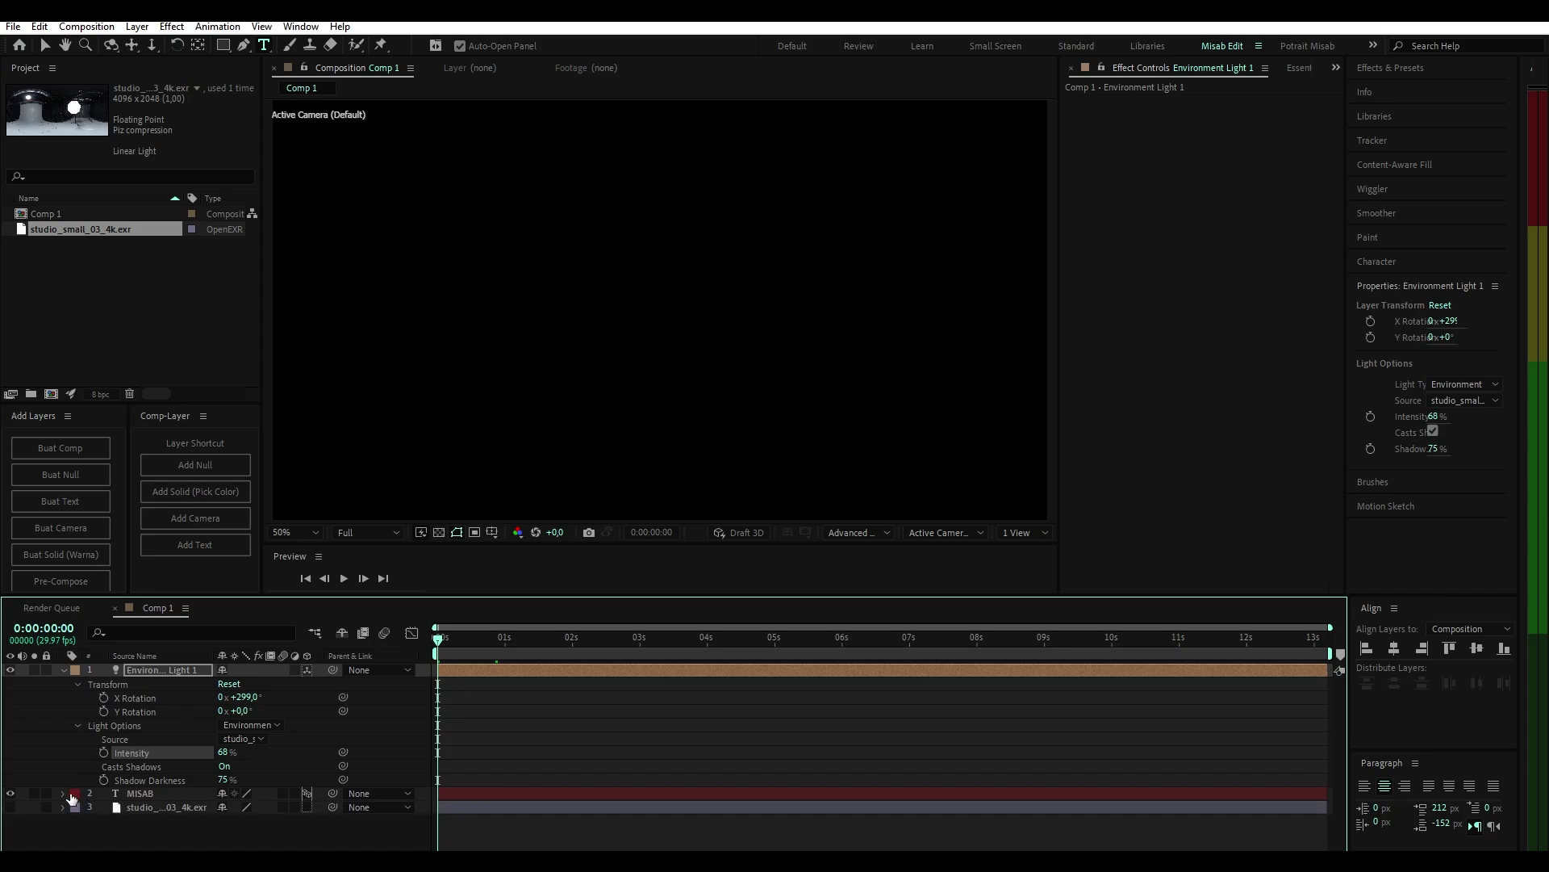
Step: End the work area at about 0:00:02:02 and trim the composition to it
left_click(162, 844)
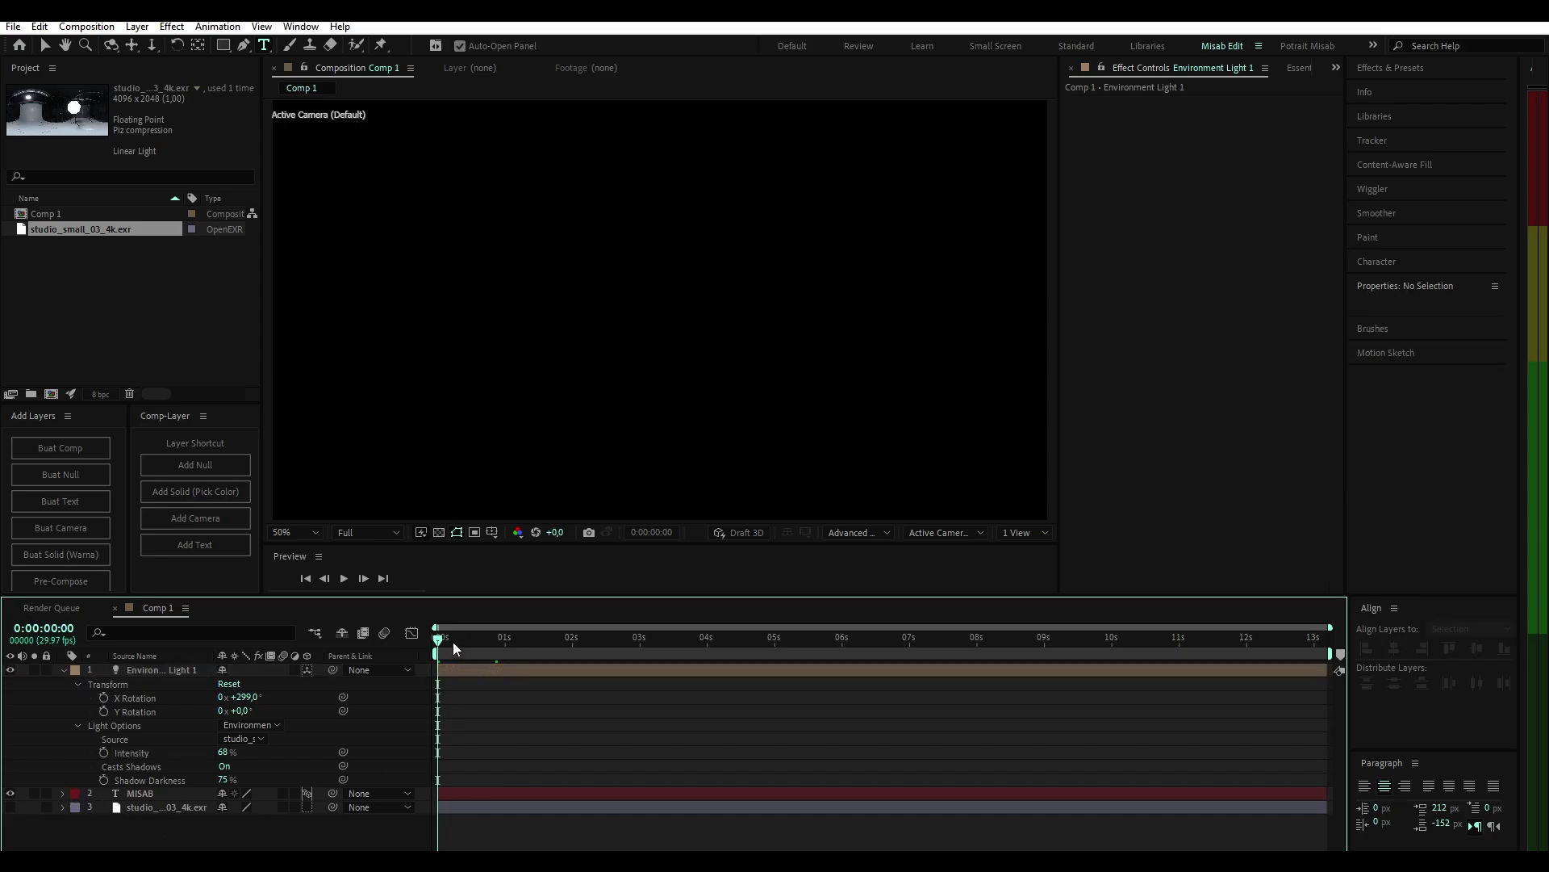
left_click_drag(452, 642, 578, 656)
key("n")
right_click(569, 658)
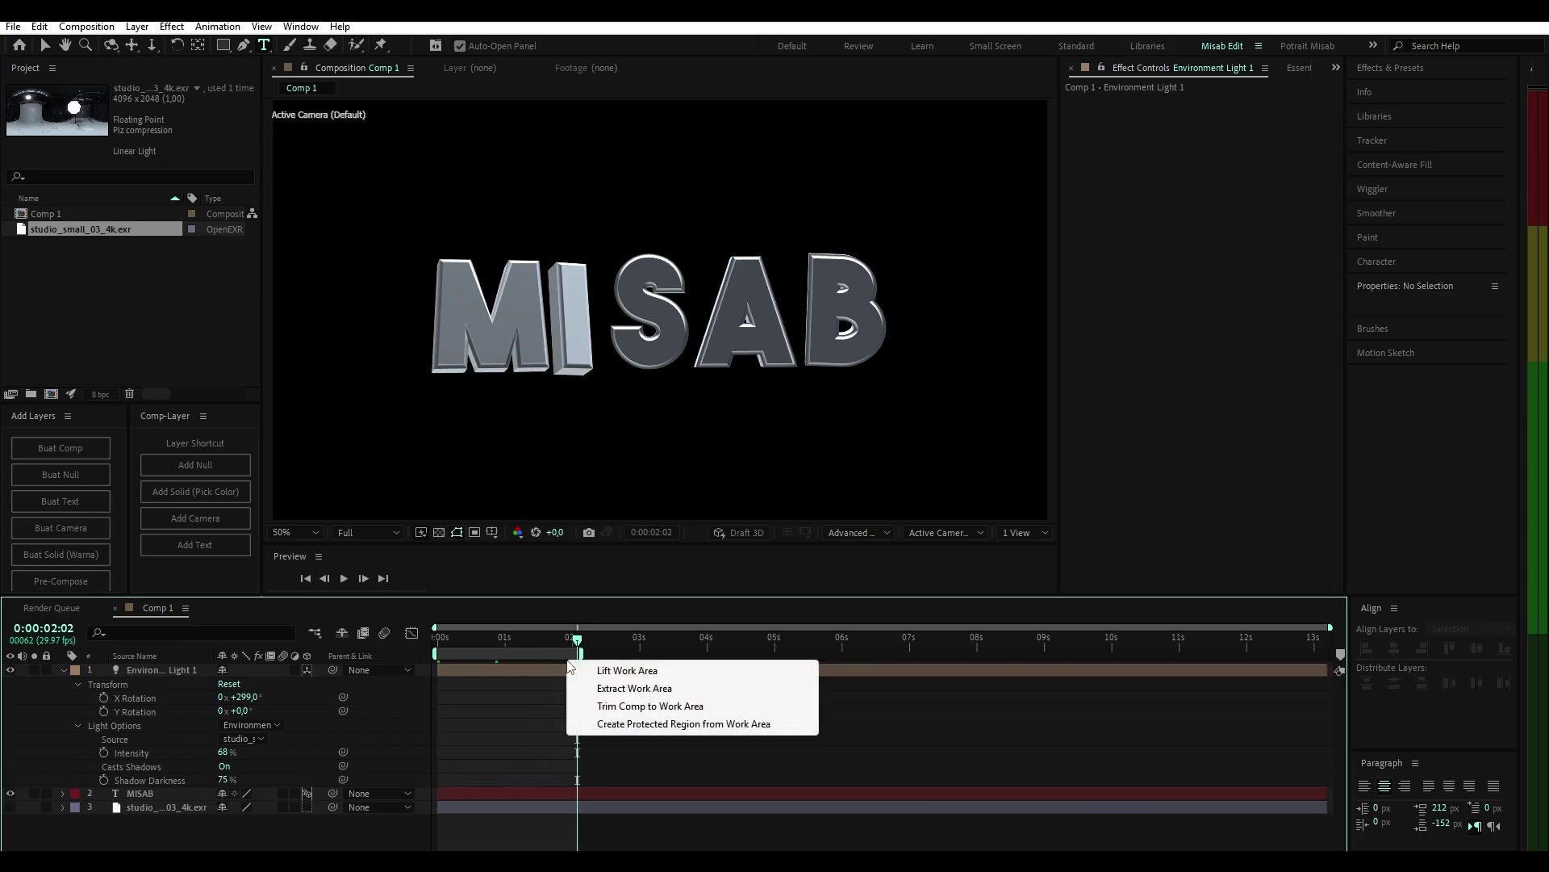
left_click(650, 705)
Step: Preview the trimmed animation, check the text at 0:00:01:05, and select the MISAB layer
key("space")
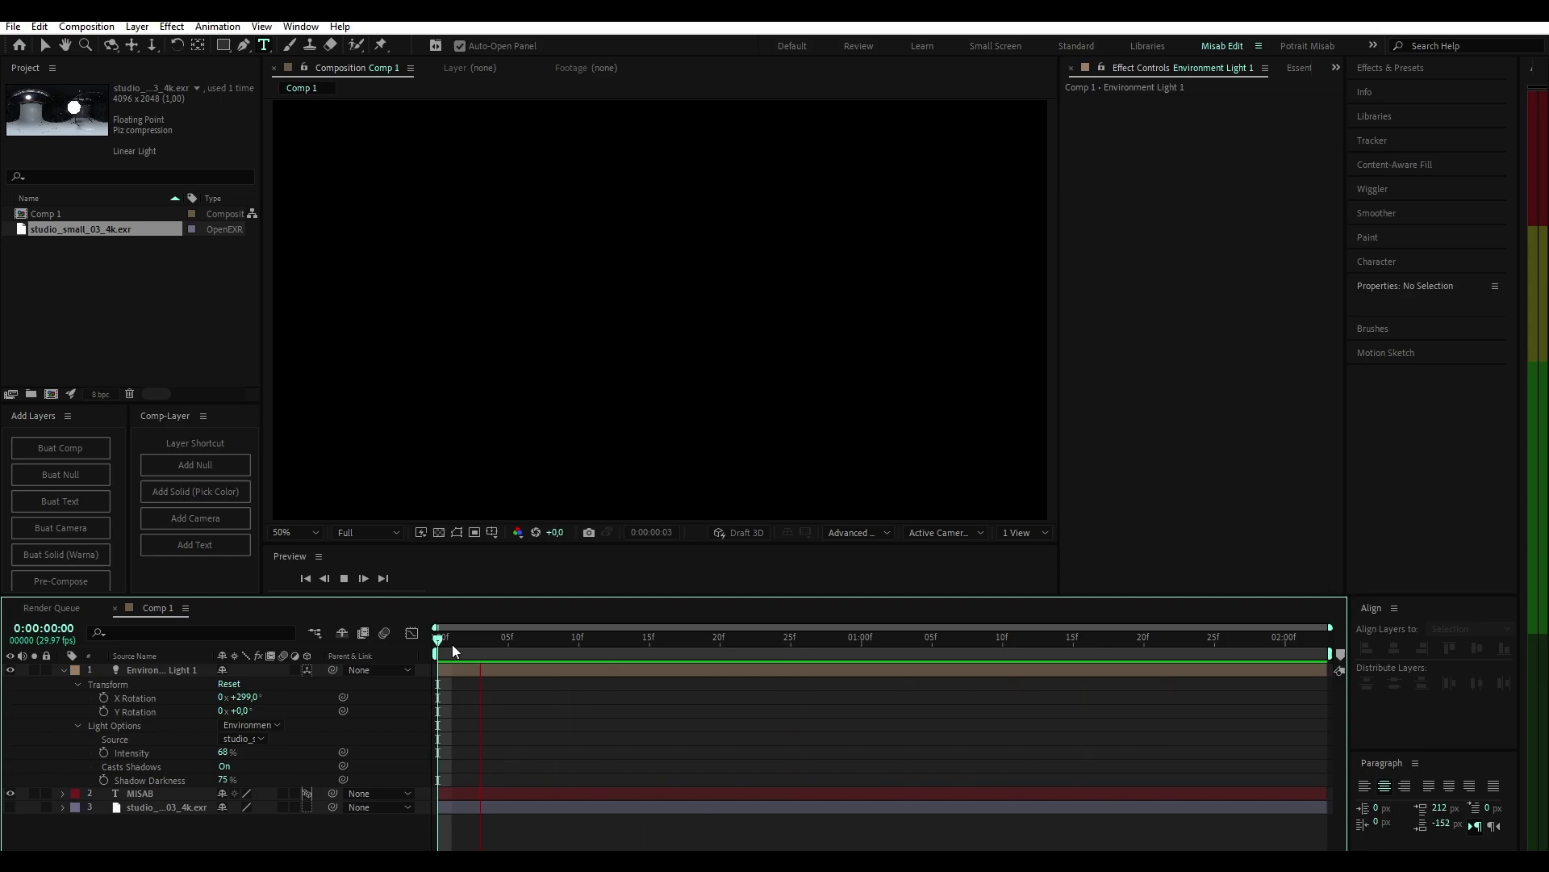
left_click_drag(452, 644, 927, 670)
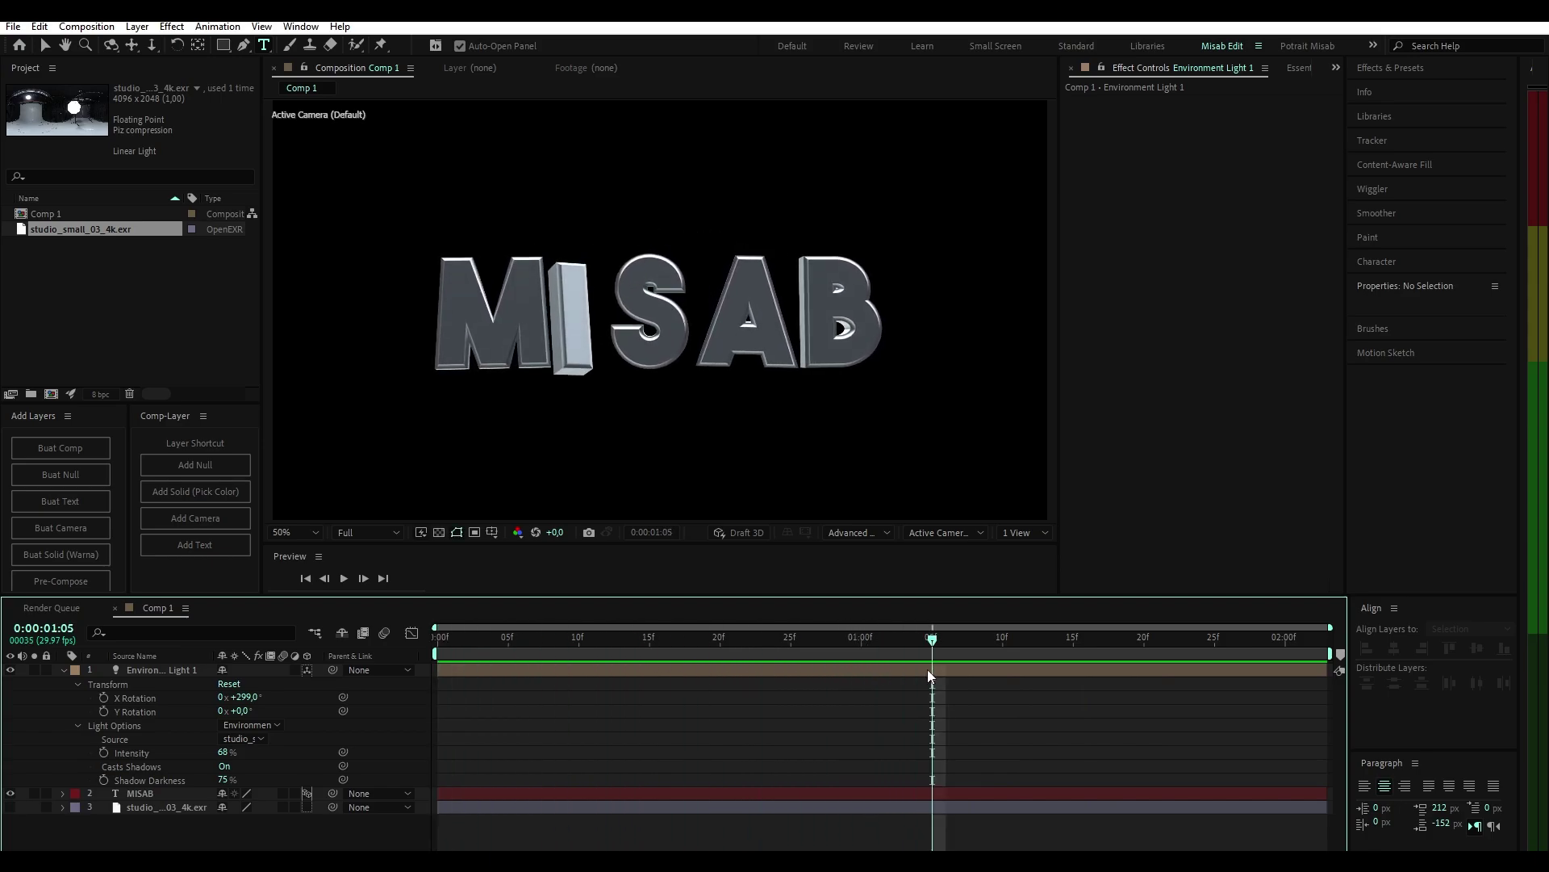
left_click(878, 667)
left_click(101, 793)
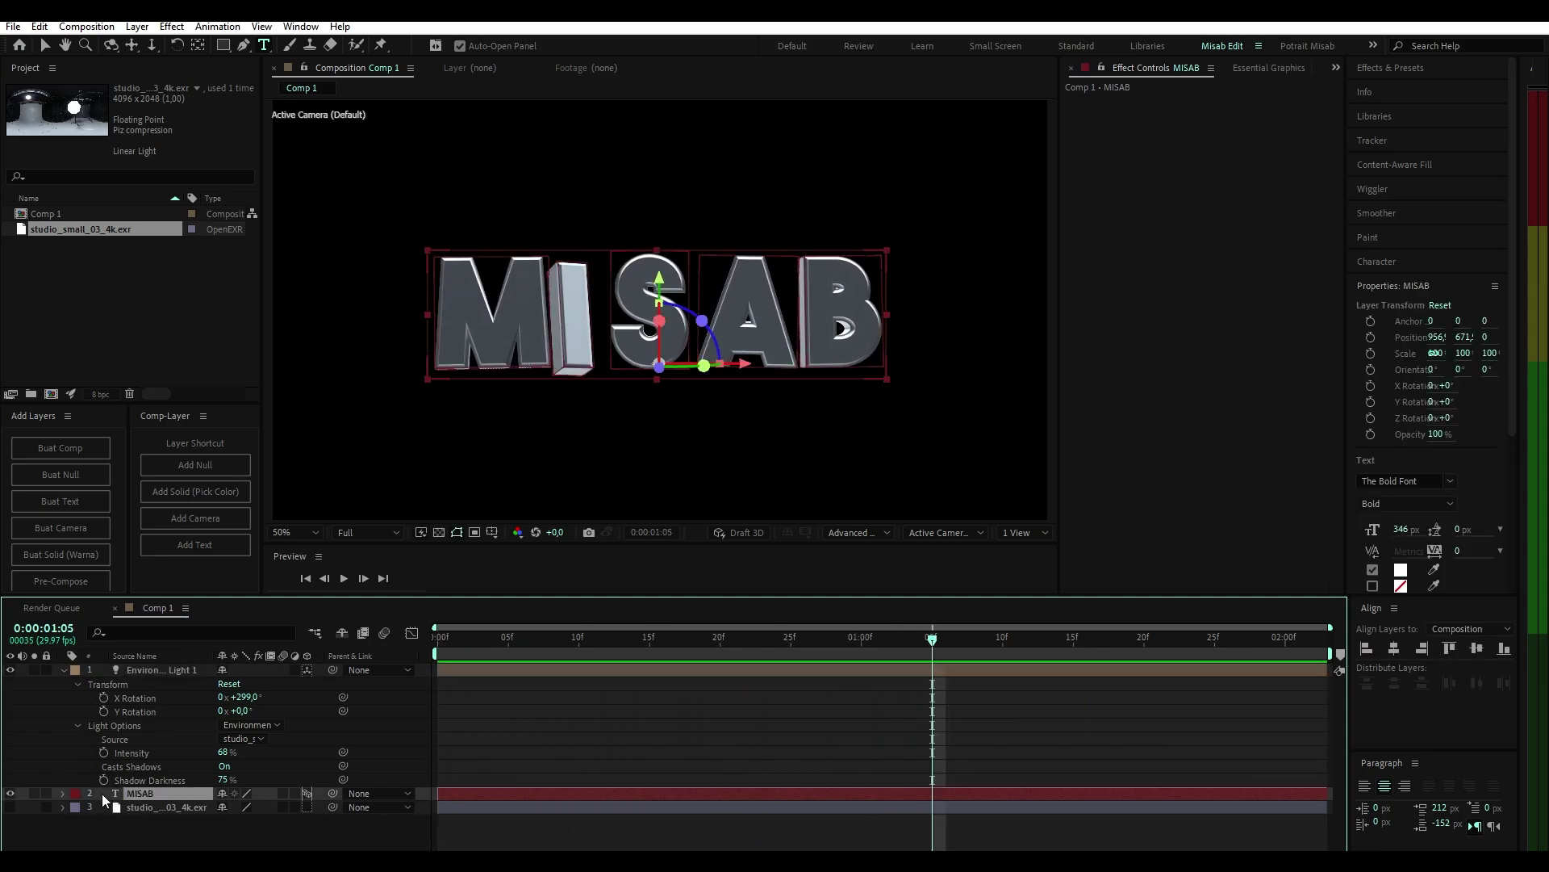
left_click(64, 794)
left_click(314, 807)
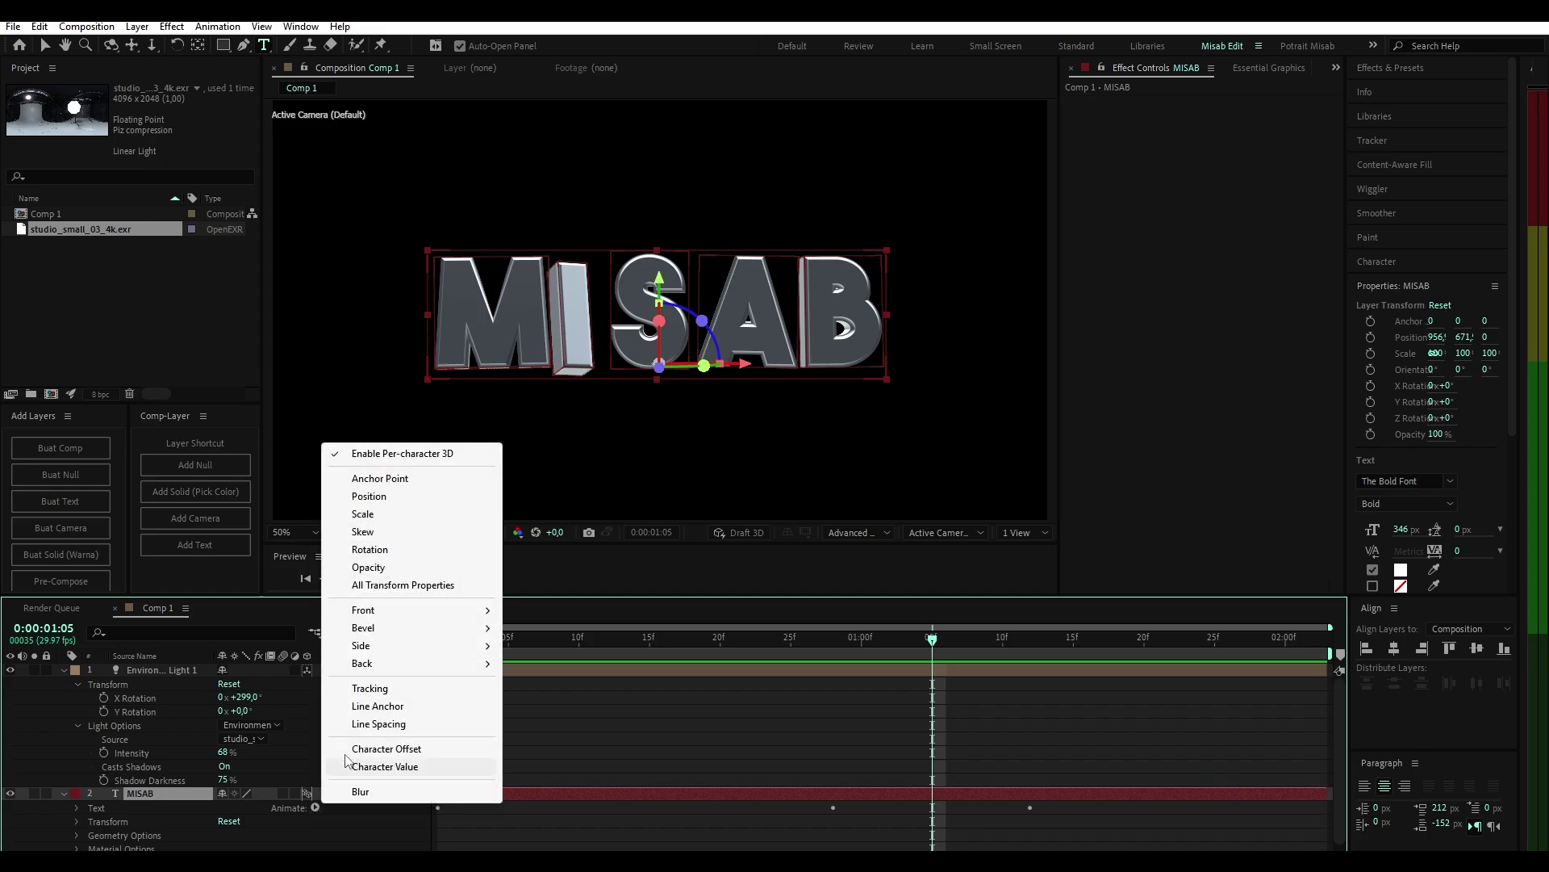
mouse_move(412, 612)
mouse_move(540, 611)
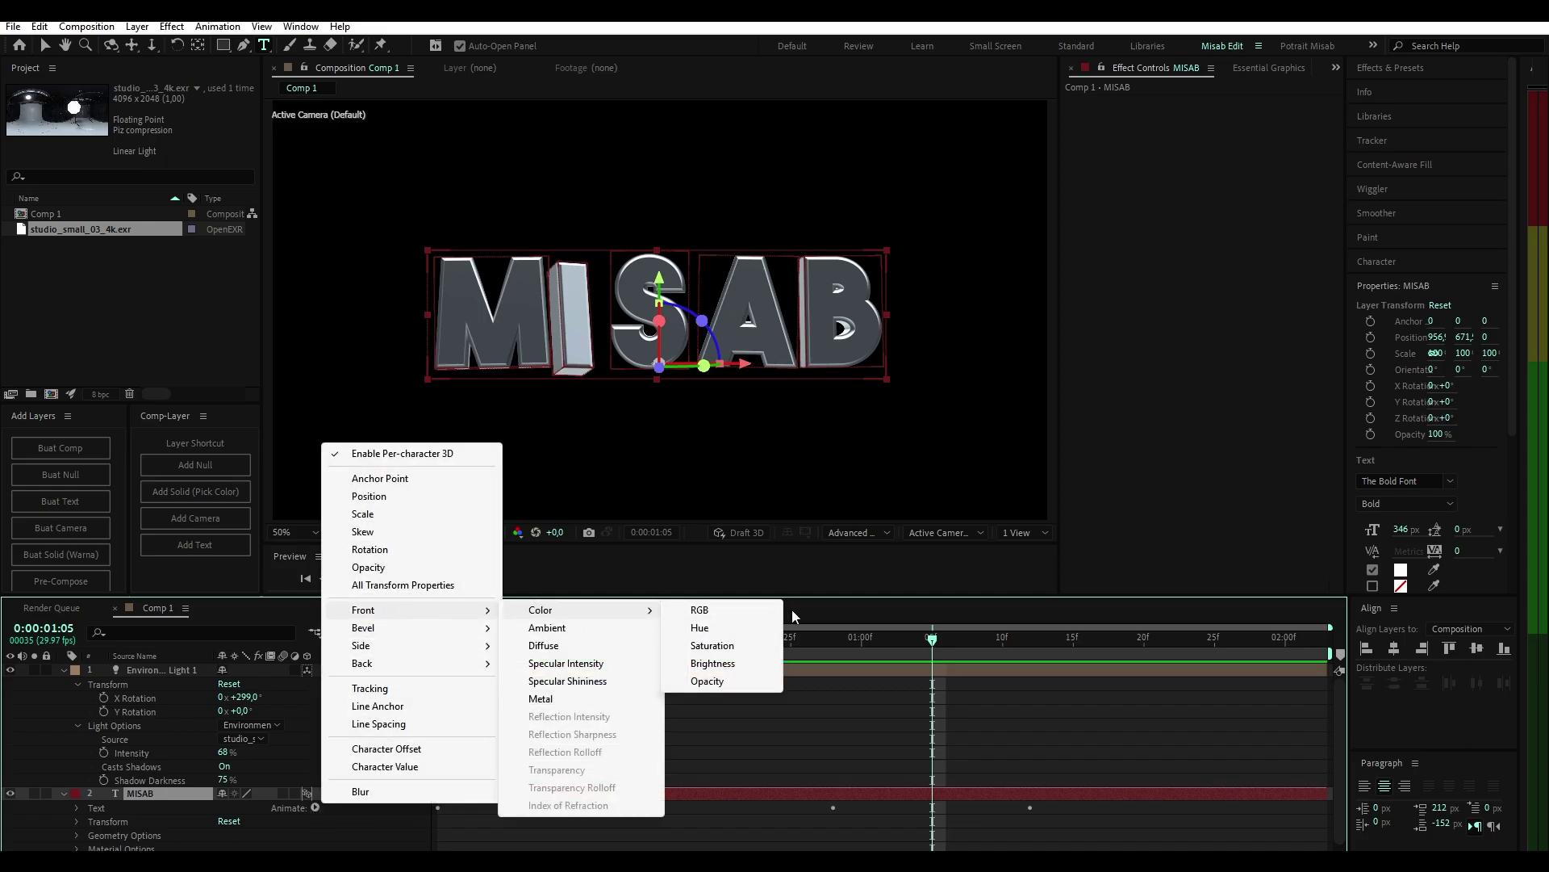
mouse_move(477, 630)
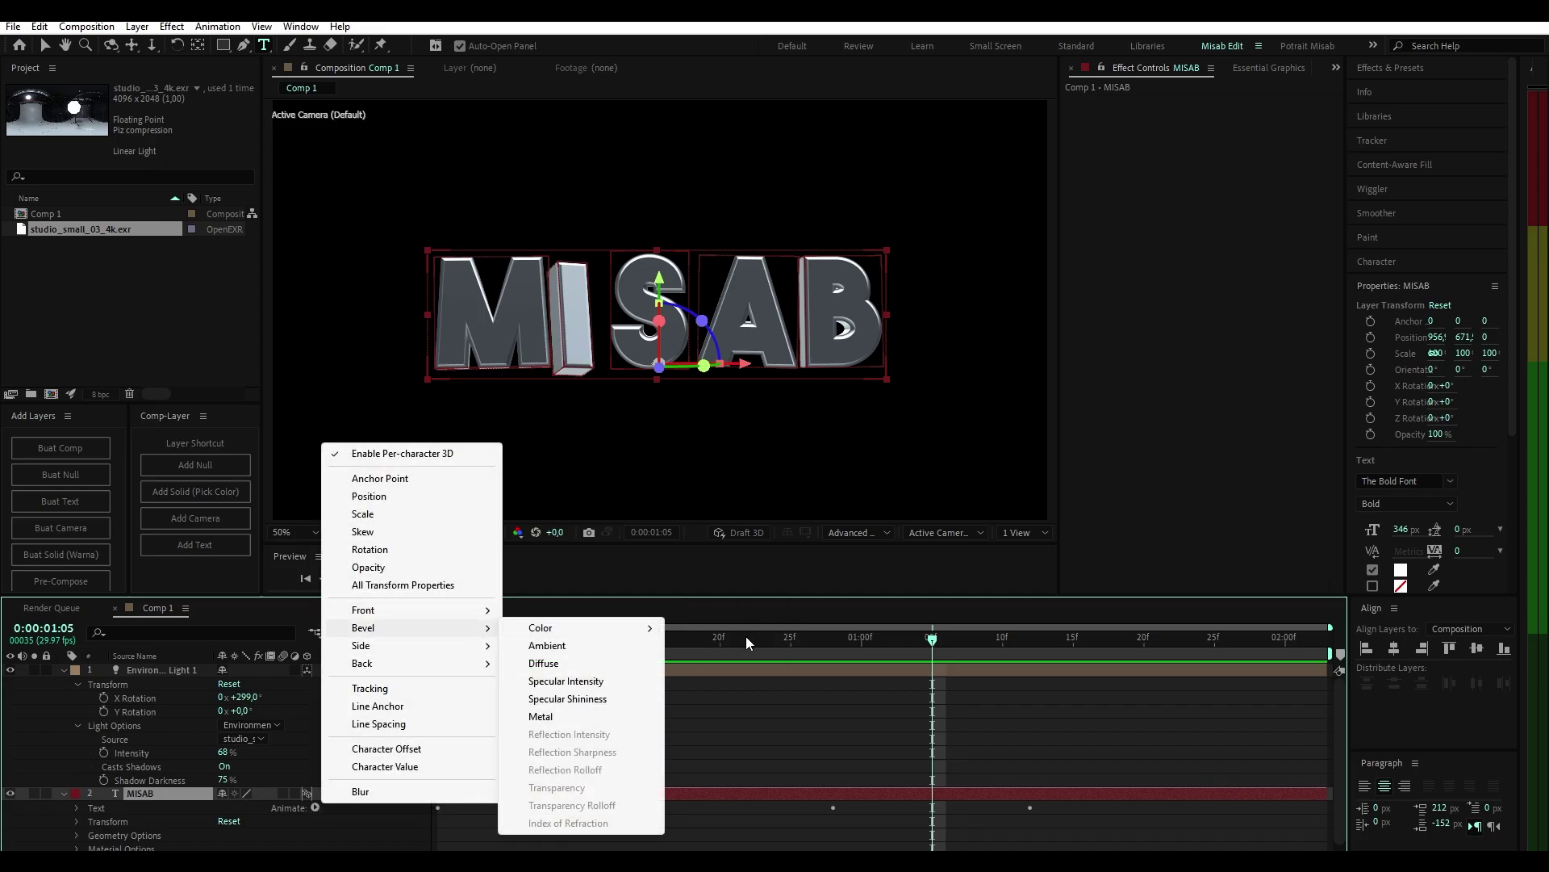
mouse_move(658, 638)
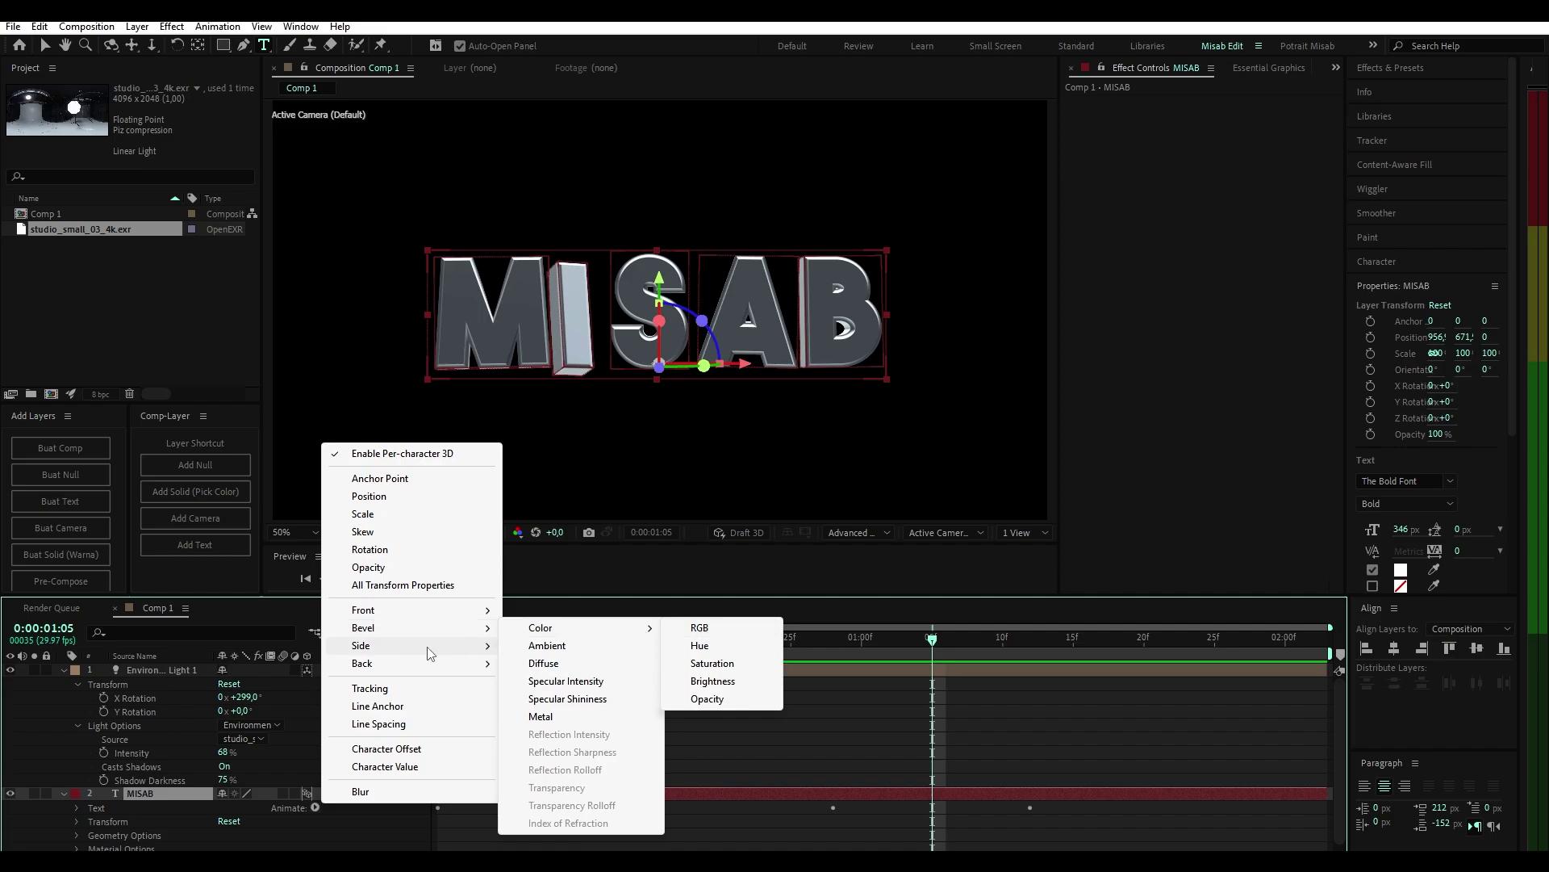
mouse_move(431, 646)
mouse_move(578, 650)
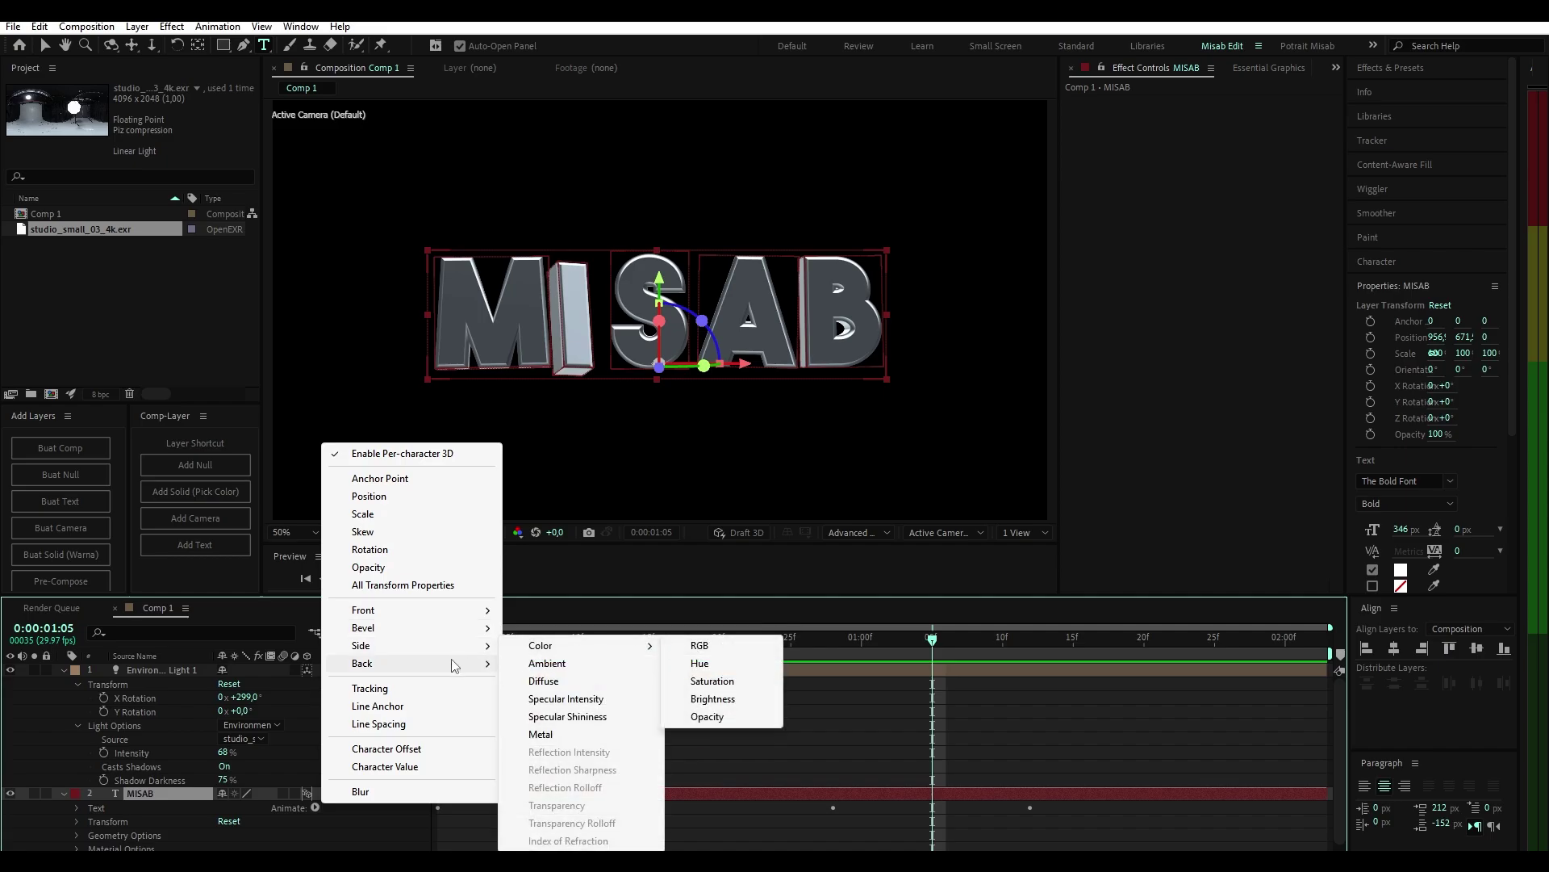
left_click(917, 712)
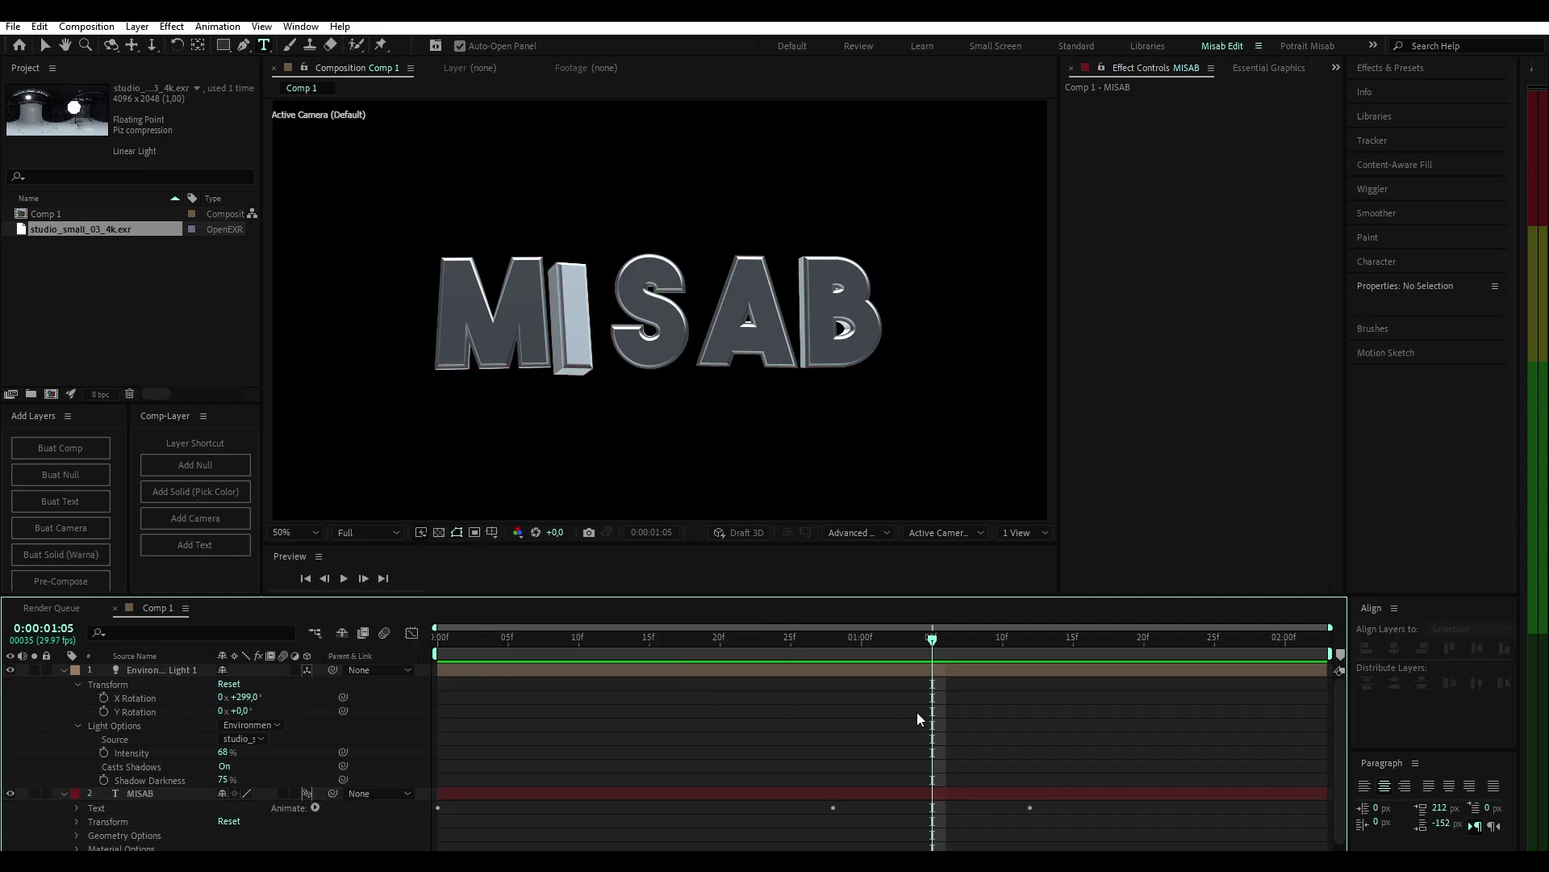
left_click(758, 665)
left_click(781, 645)
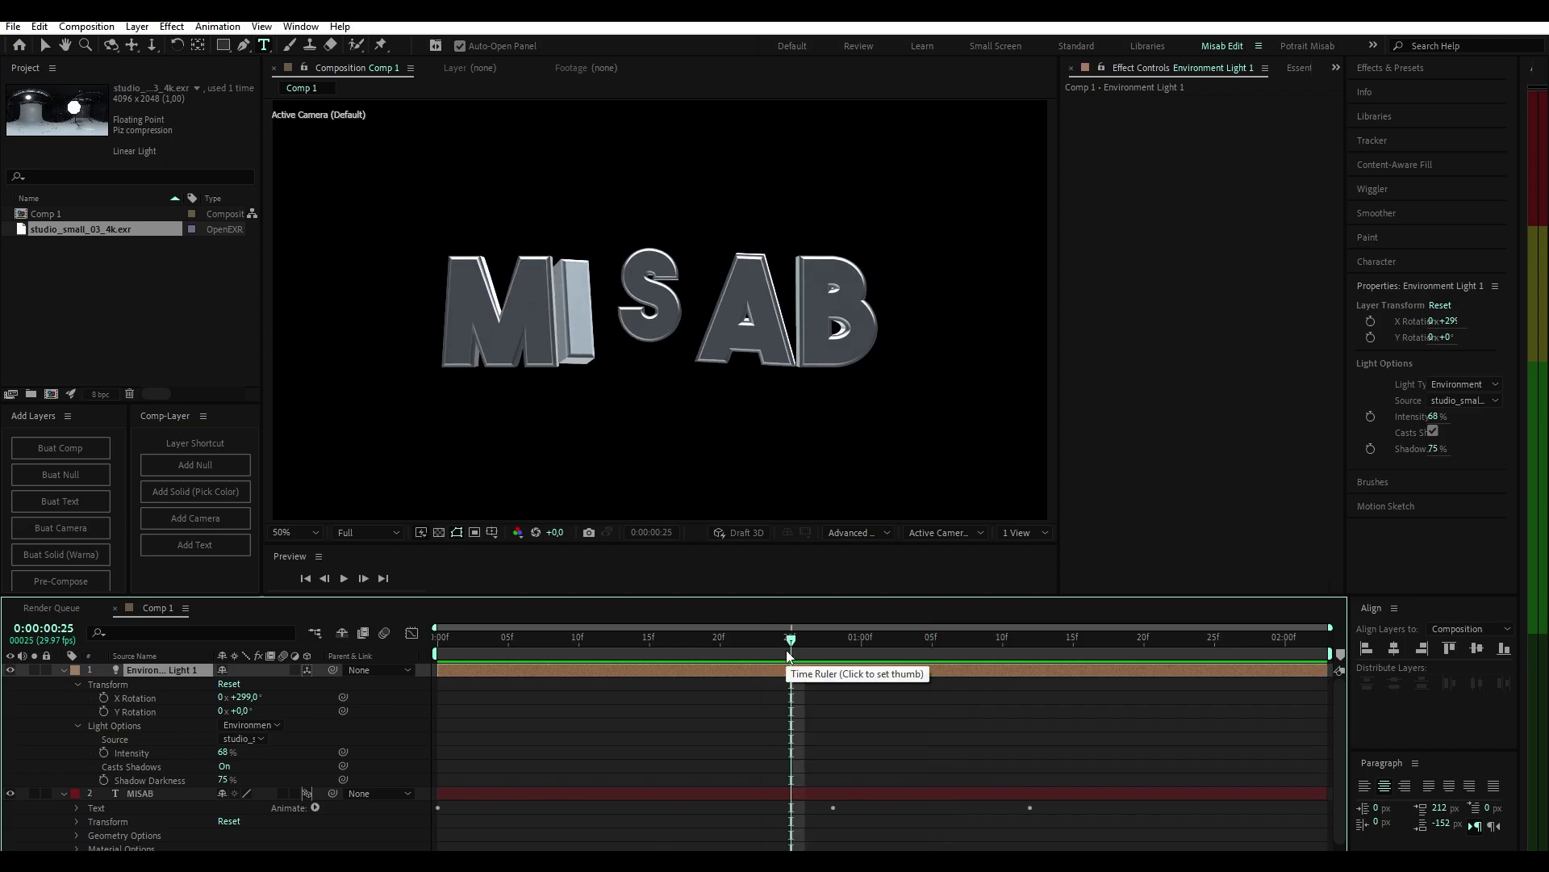
Step: At frame 25, add an adjustment layer on top and apply Lumetri Color to it
left_click(786, 650)
key("ctrl+alt+y")
key("ctrl+space")
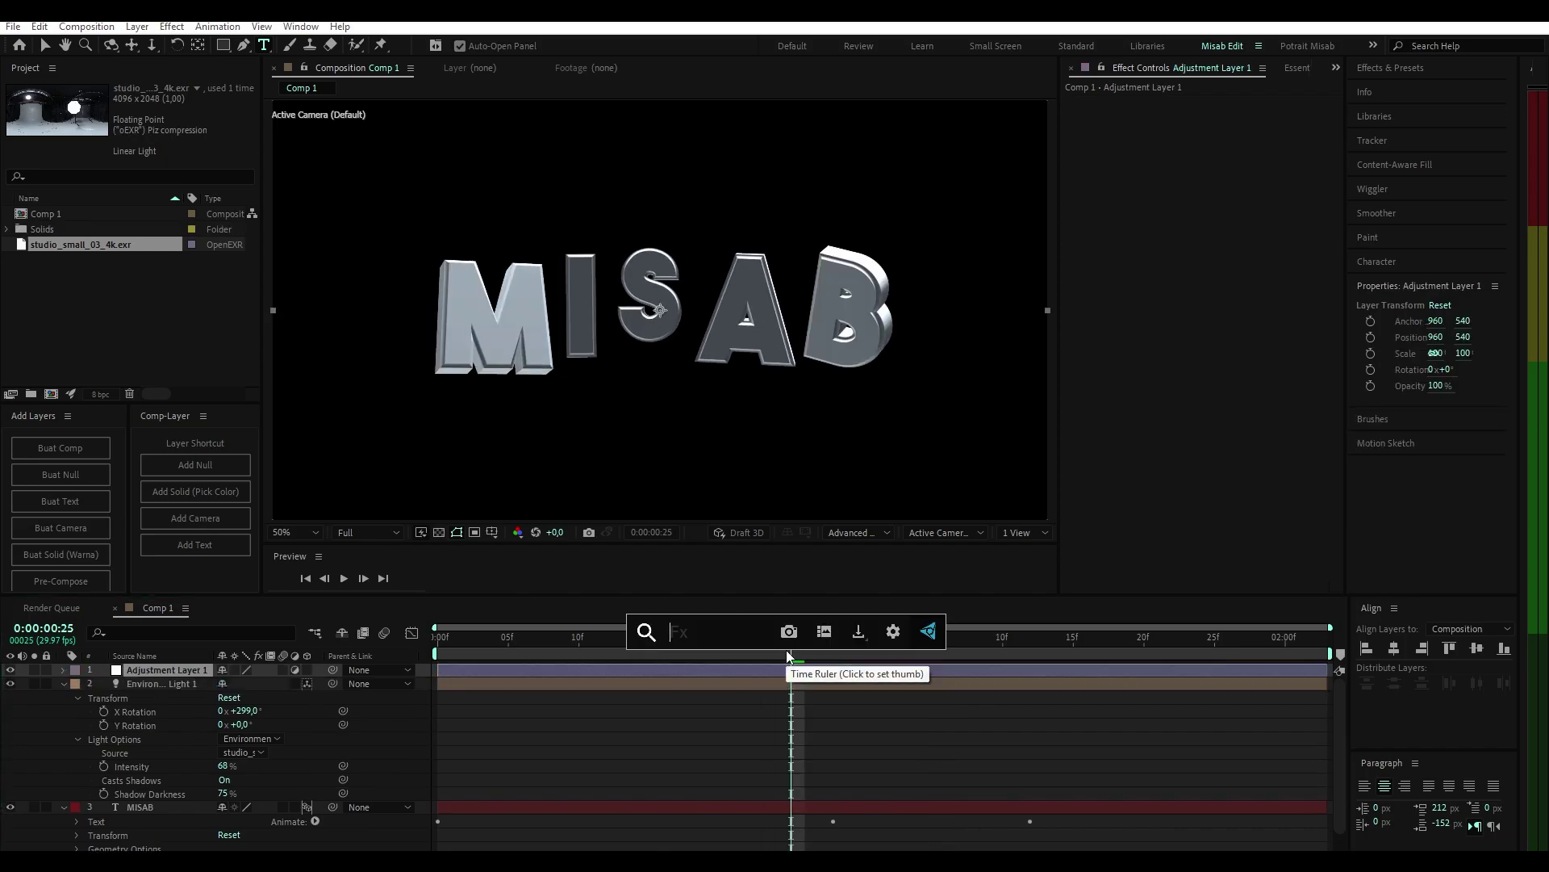
type("lumetri")
key("Return")
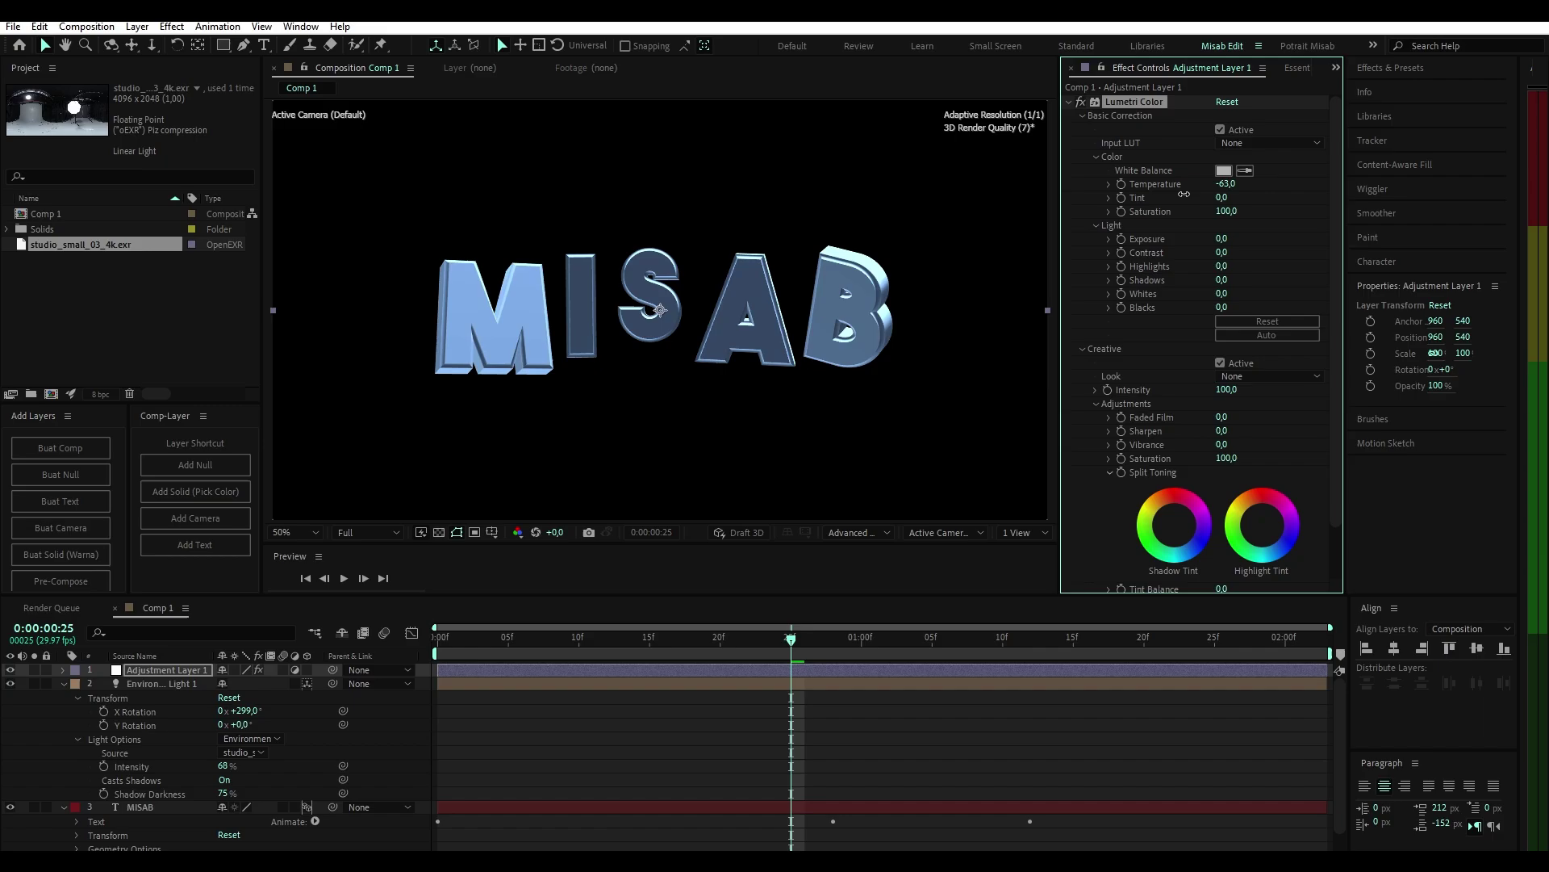